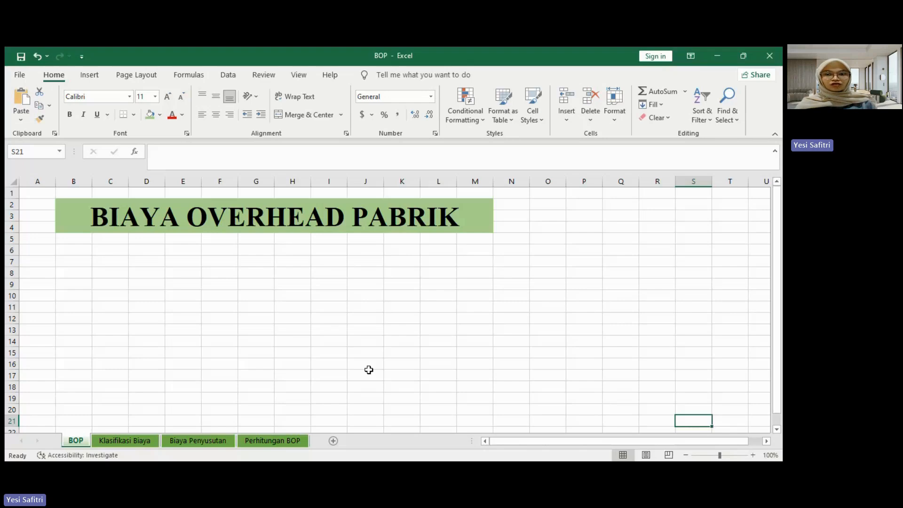
Step: Review the cost tables on the Klasifikasi Biaya sheet, covering indirect materials, indirect labour, administration, general, asset and repair costs
{"action": "left_click", "coordinate": [135, 443]}
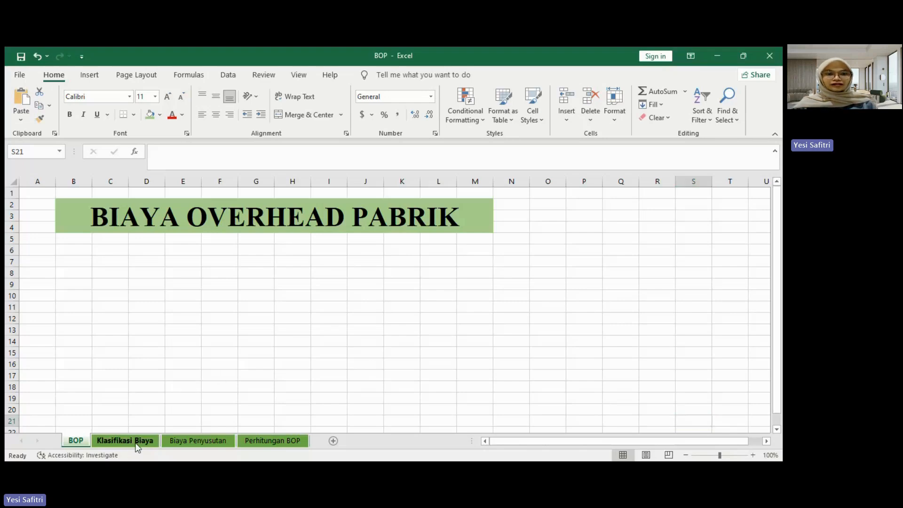
{"action": "left_click_drag", "start_coordinate": [673, 441], "coordinate": [506, 444]}
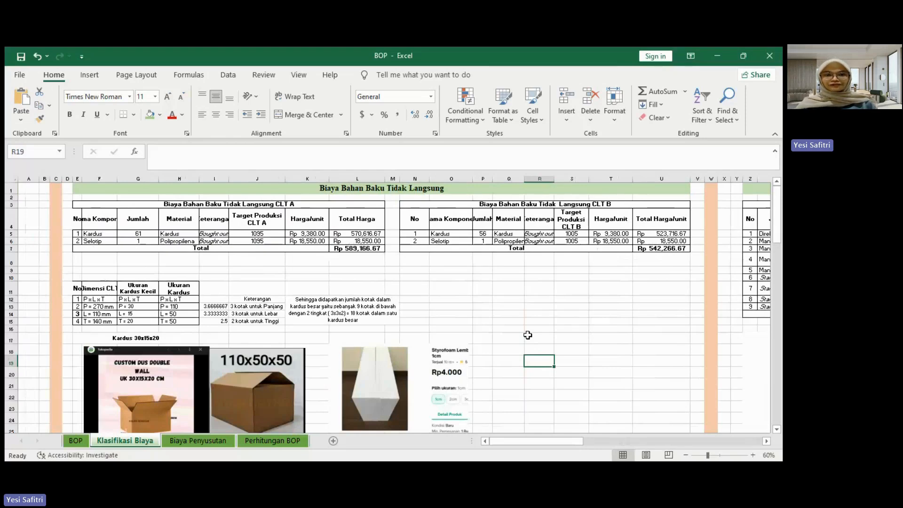
{"action": "left_click_drag", "start_coordinate": [510, 444], "coordinate": [565, 444]}
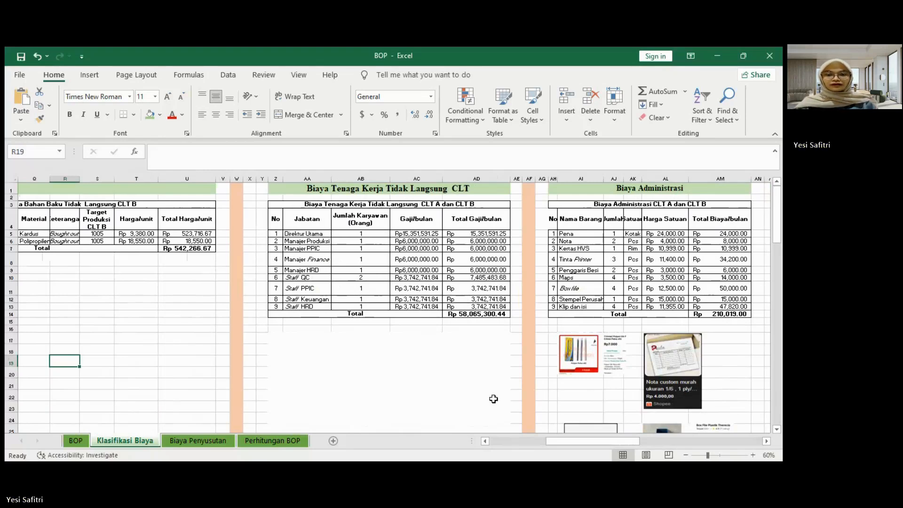
{"action": "left_click_drag", "start_coordinate": [551, 438], "coordinate": [563, 445]}
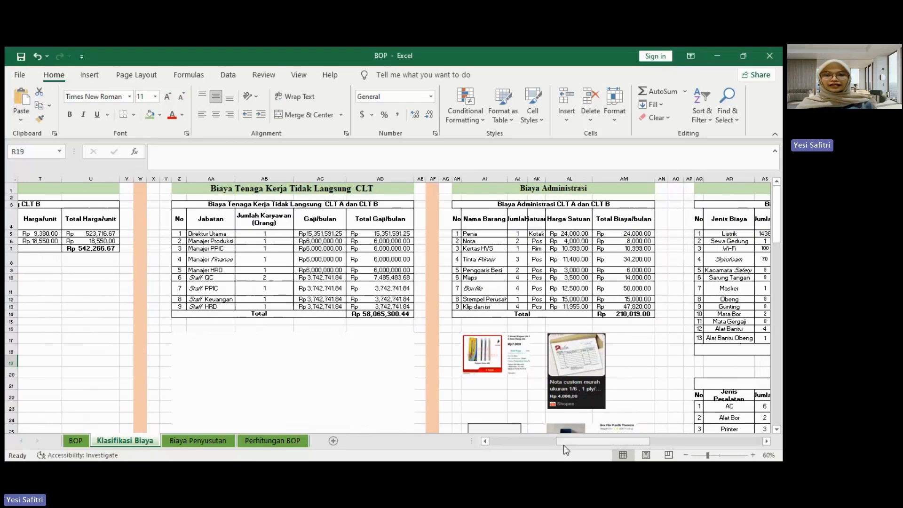
{"action": "left_click_drag", "start_coordinate": [565, 445], "coordinate": [605, 457]}
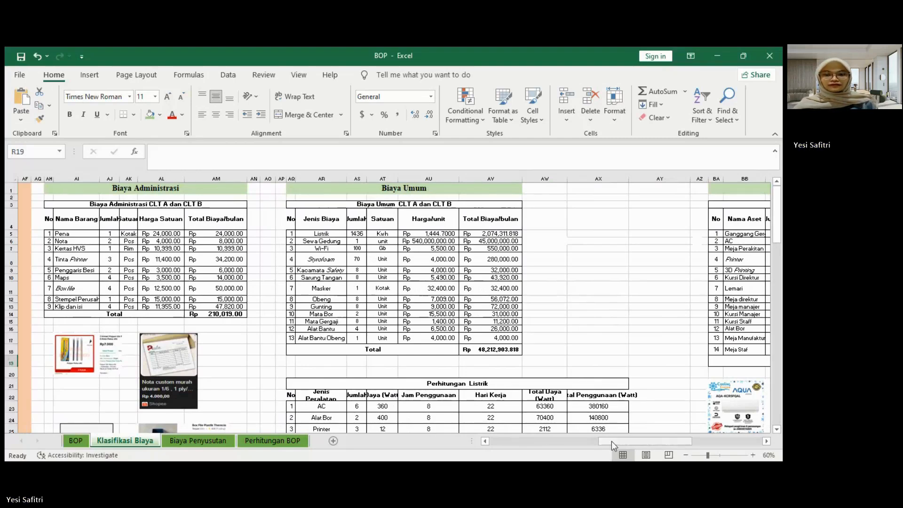
{"action": "left_click_drag", "start_coordinate": [608, 443], "coordinate": [682, 444]}
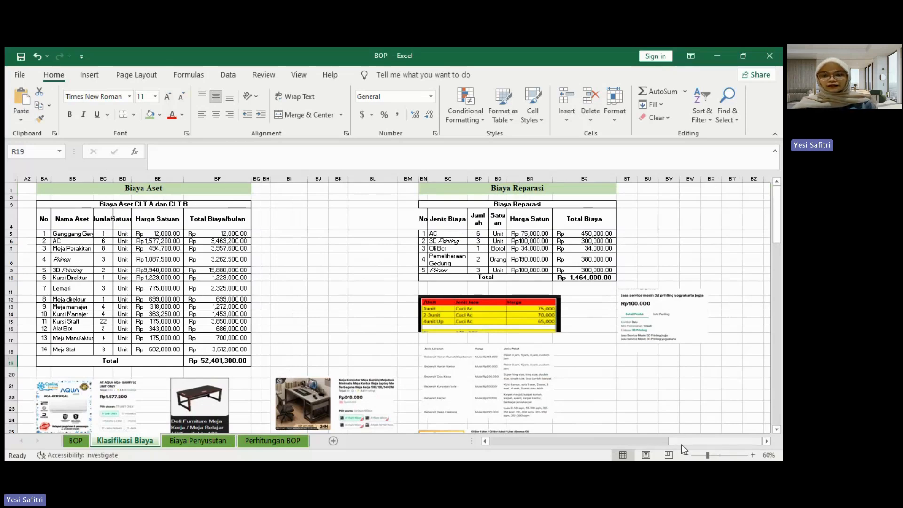
{"action": "left_click_drag", "start_coordinate": [671, 442], "coordinate": [646, 444]}
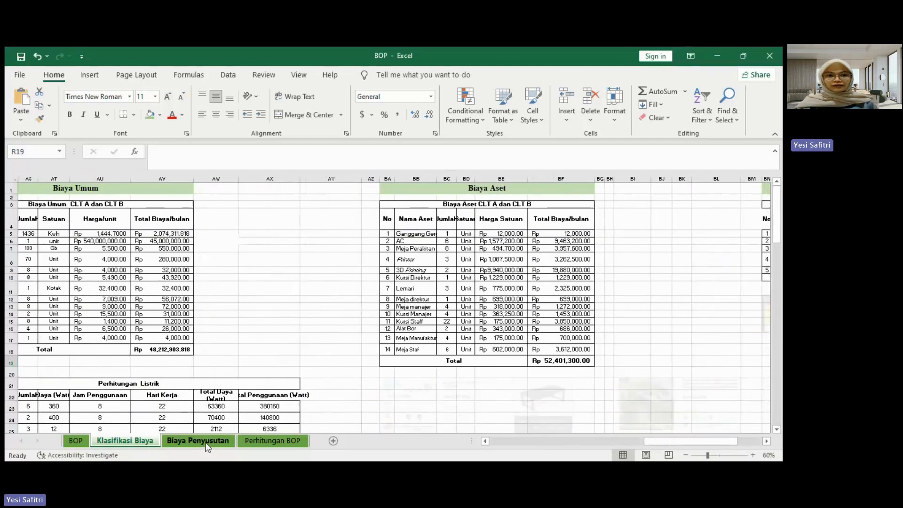
Step: Compare the depreciation table on the Biaya Penyusutan sheet with the asset costs on Klasifikasi Biaya
{"action": "left_click", "coordinate": [207, 444]}
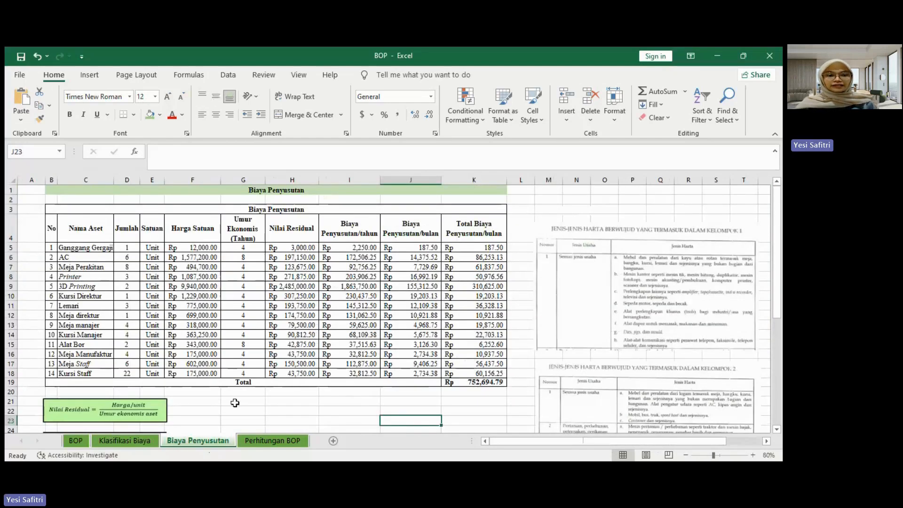
{"action": "left_click", "coordinate": [124, 440]}
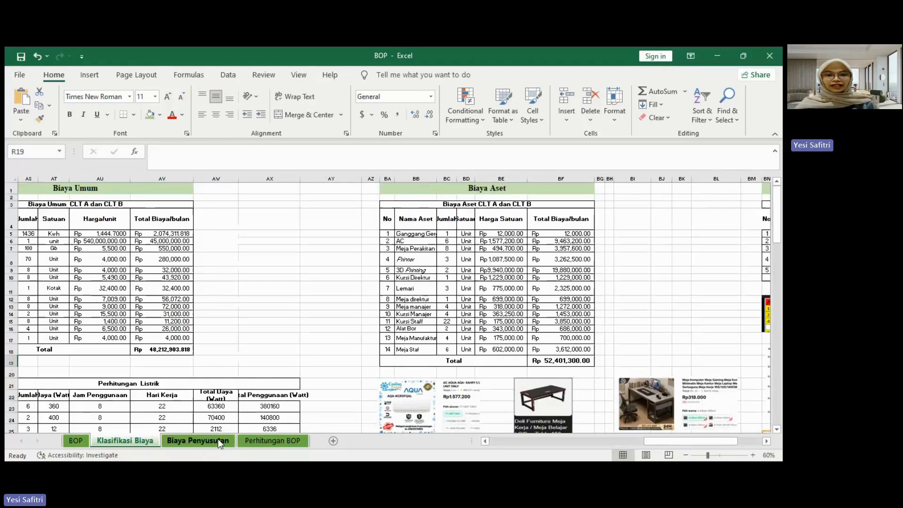
{"action": "left_click", "coordinate": [219, 441]}
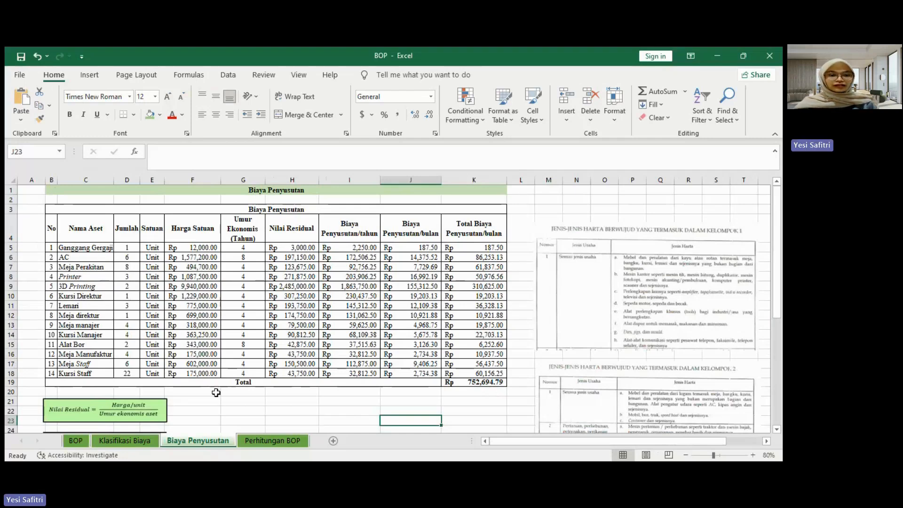
Step: On the Perhitungan BOP sheet, enter "Biaya Bahan Baku Tidak Langsung" as overhead component 1 in cell C5
{"action": "left_click", "coordinate": [275, 441]}
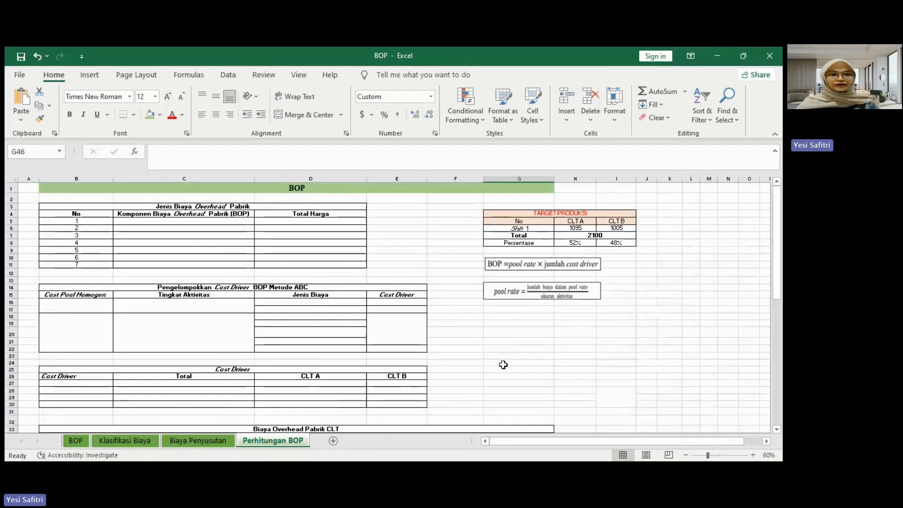
{"action": "left_click", "coordinate": [171, 225]}
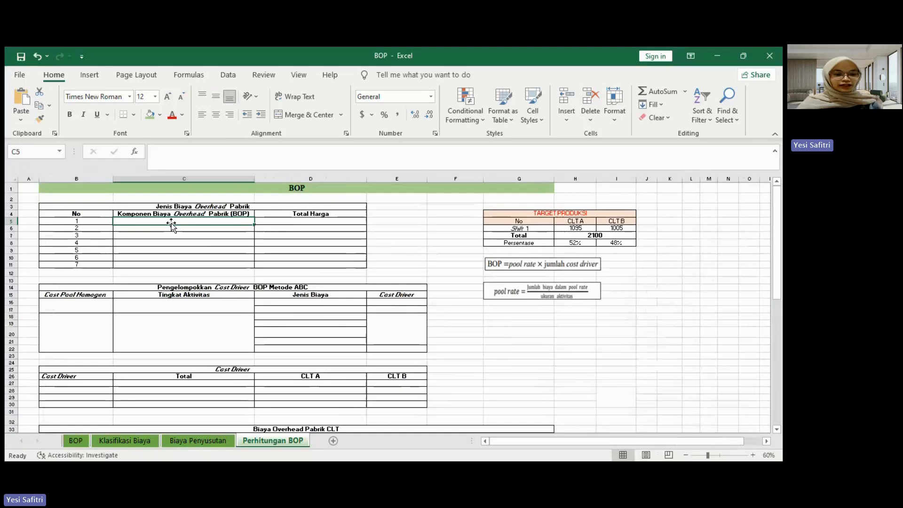
{"action": "type", "text": "Bi"}
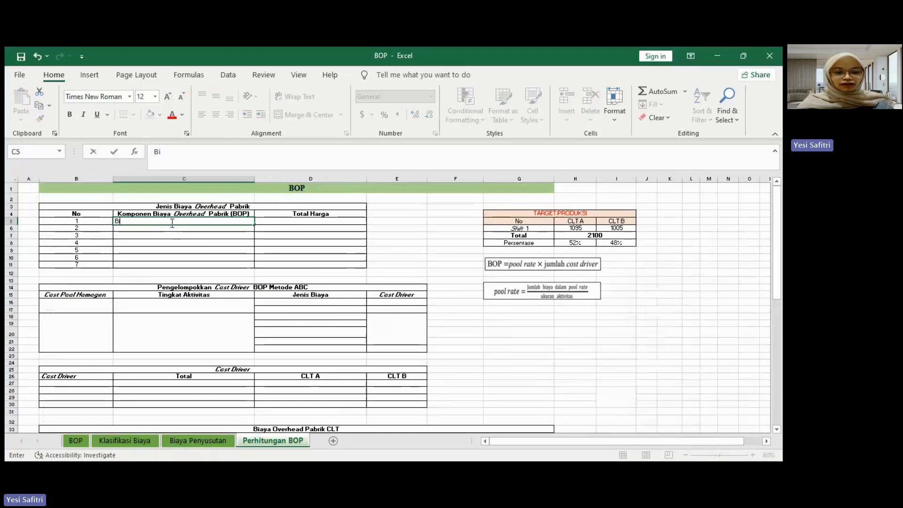
{"action": "type", "text": "aya B"}
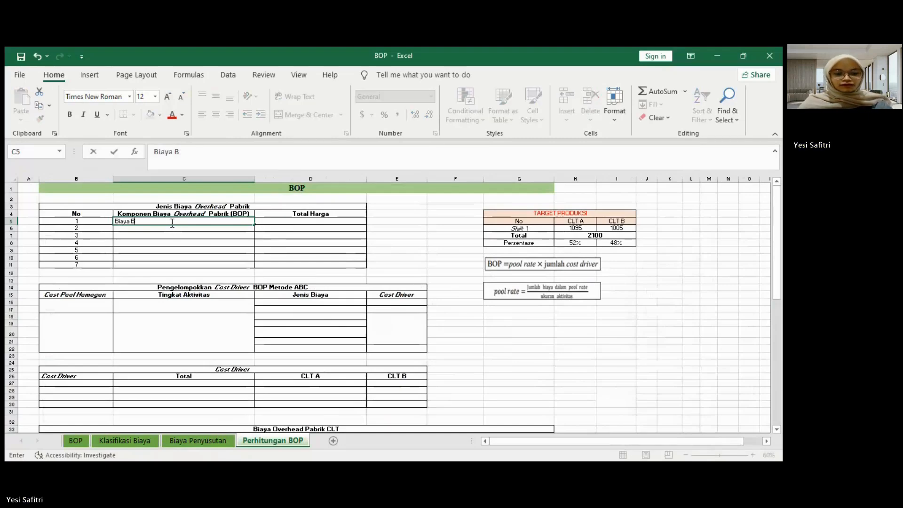
{"action": "type", "text": "ahan Baku Tidak Lng"}
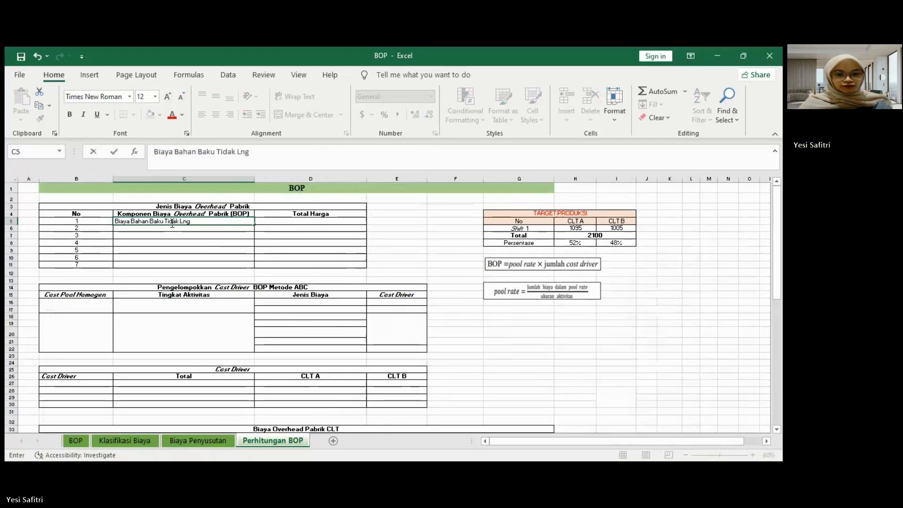
{"action": "key", "text": "BackSpace"}
{"action": "type", "text": "angsung"}
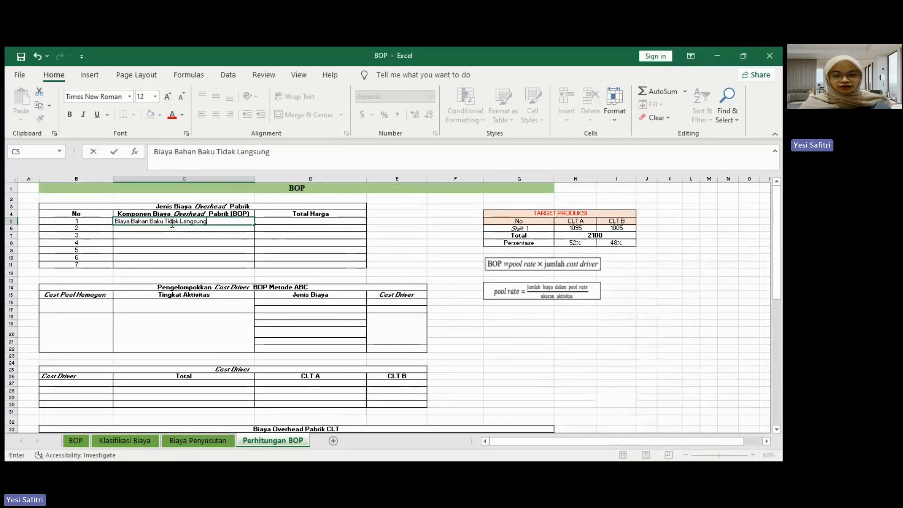
{"action": "key", "text": "Return"}
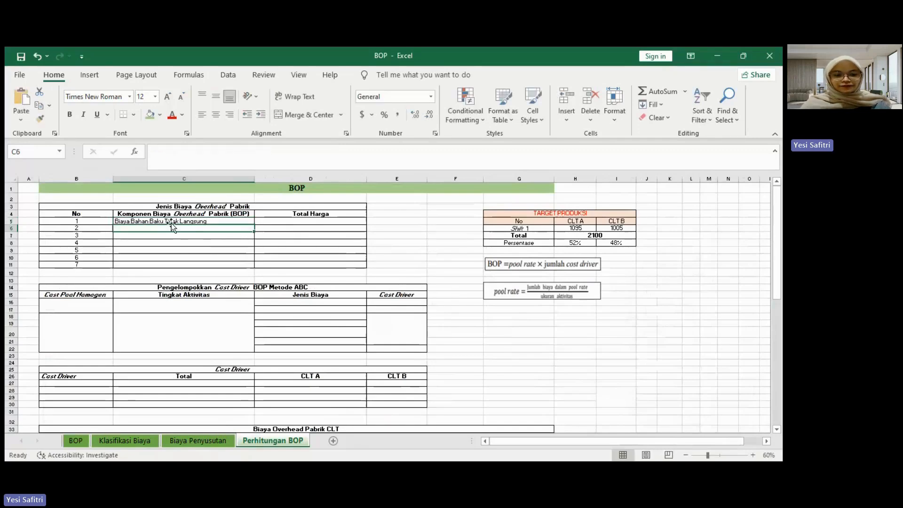
Step: Enter "Biaya Tenaga Kerja Tidak Langsung" as overhead component 2 in cell C6
{"action": "type", "text": "Biaya B"}
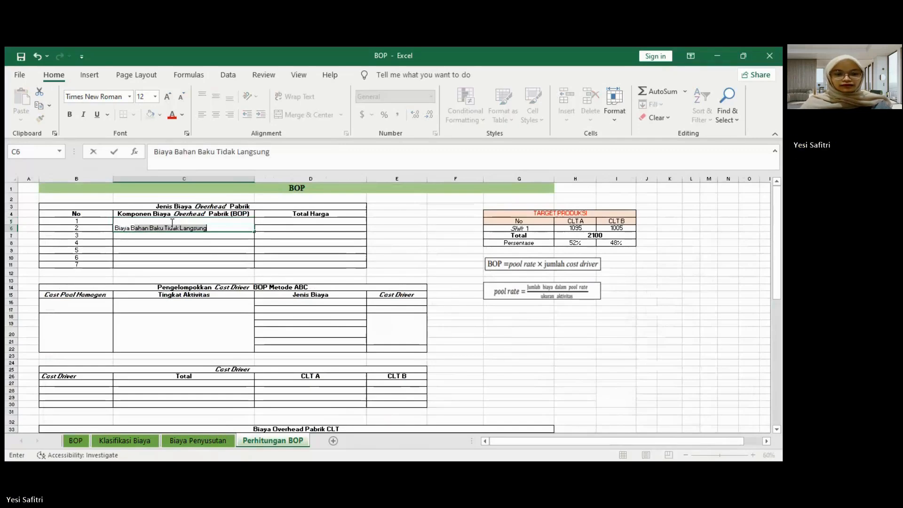
{"action": "key", "text": "BackSpace"}
{"action": "key", "text": "BackSpace"}
{"action": "type", "text": "Tenaga Kerj"}
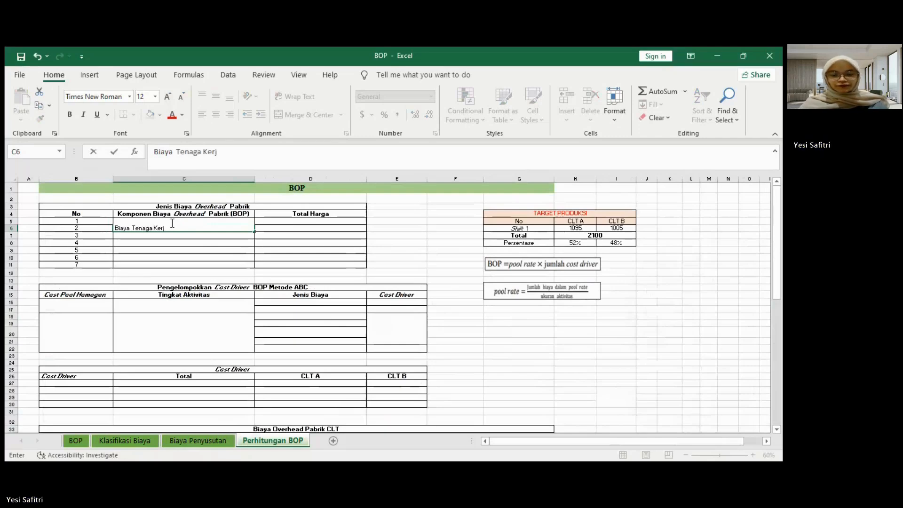
{"action": "type", "text": "a"}
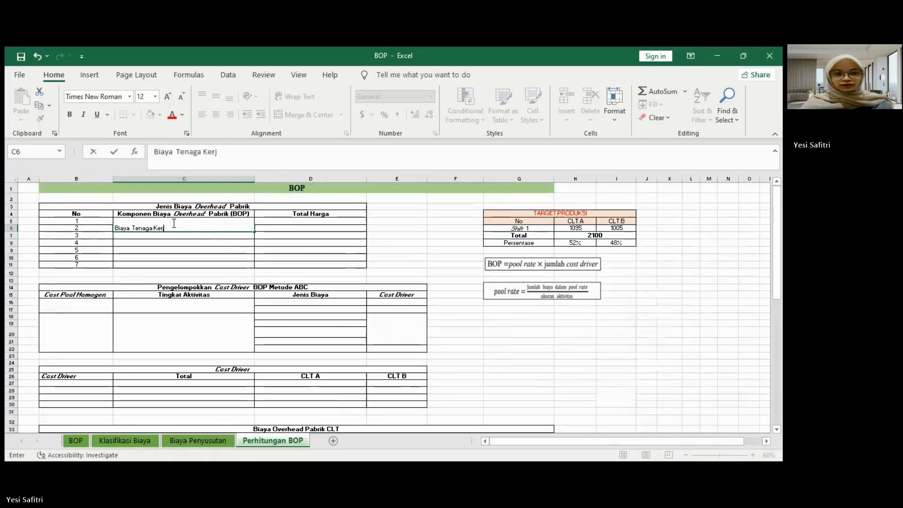
{"action": "type", "text": " Tidak"}
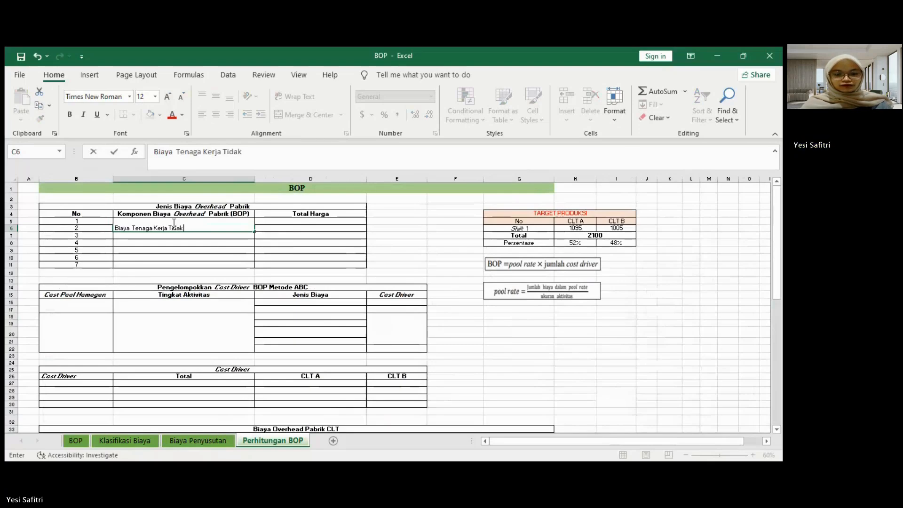
{"action": "type", "text": "angsung"}
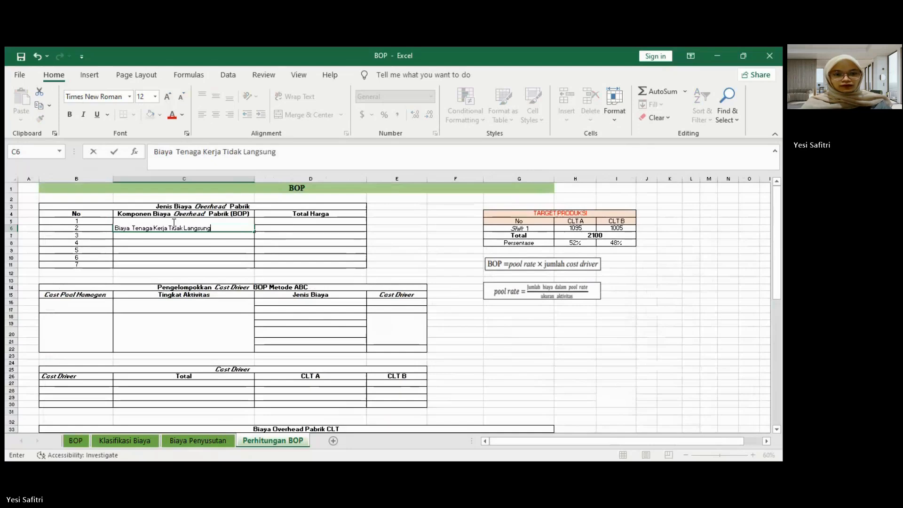
{"action": "key", "text": "Return"}
Step: Enter "Biiaya Adinistrasi" as overhead component 3 in cell C7
{"action": "type", "text": "Biya"}
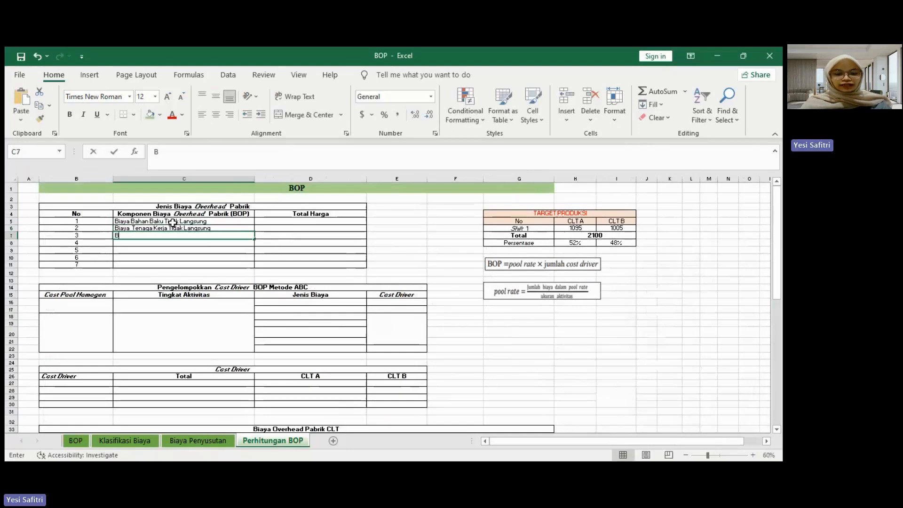
{"action": "key", "text": "BackSpace"}
{"action": "key", "text": "BackSpace"}
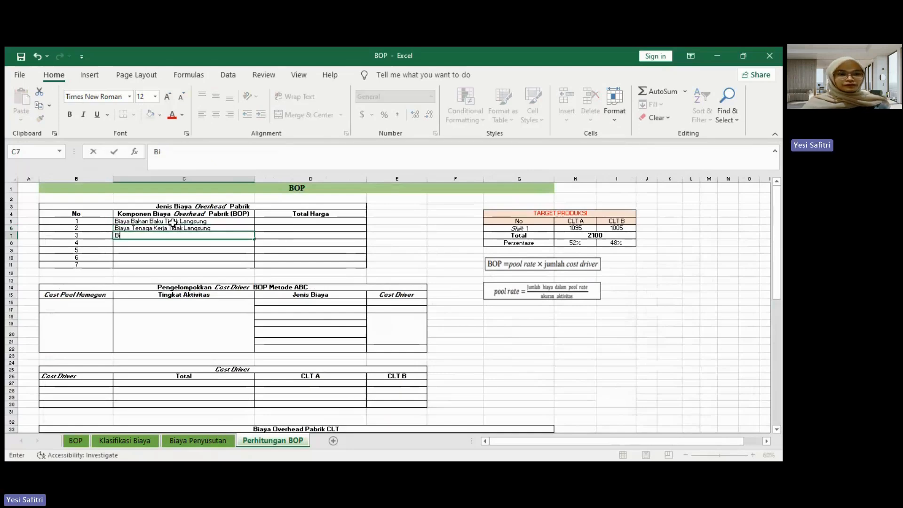
{"action": "type", "text": "iaya A"}
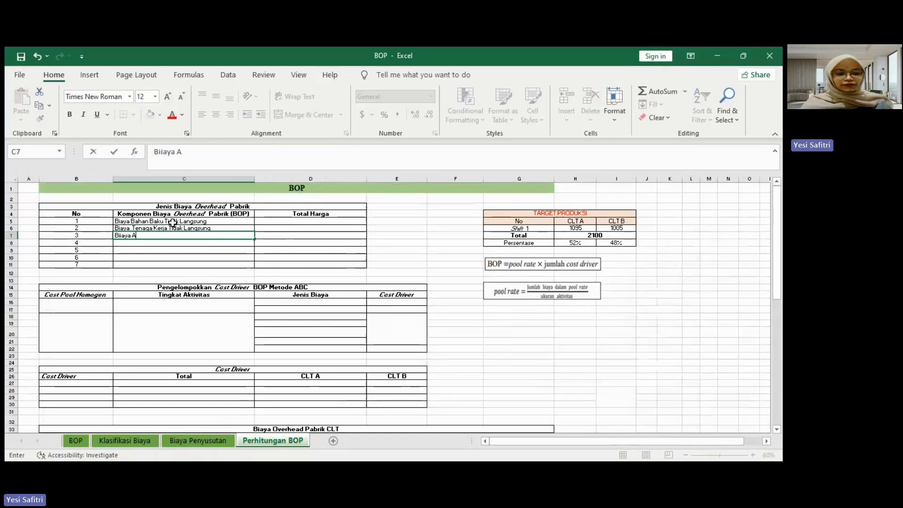
{"action": "type", "text": "dinistrasi"}
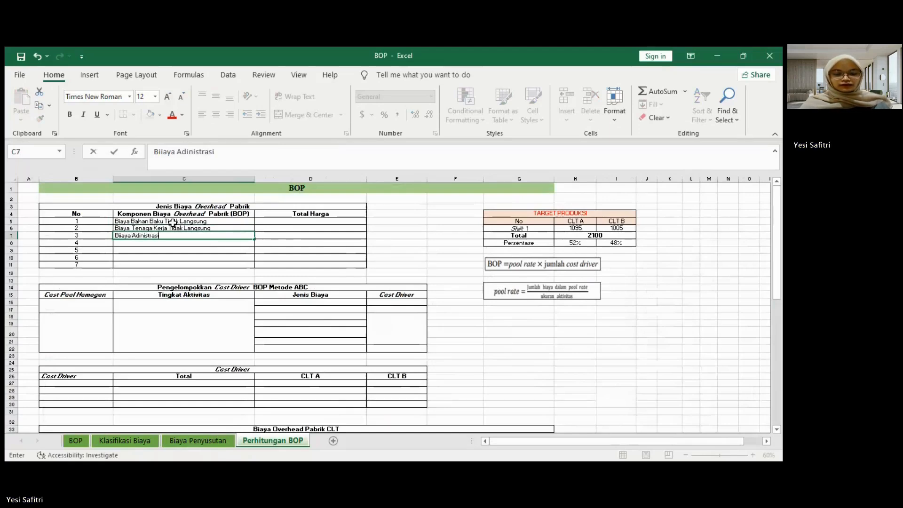
{"action": "key", "text": "Return"}
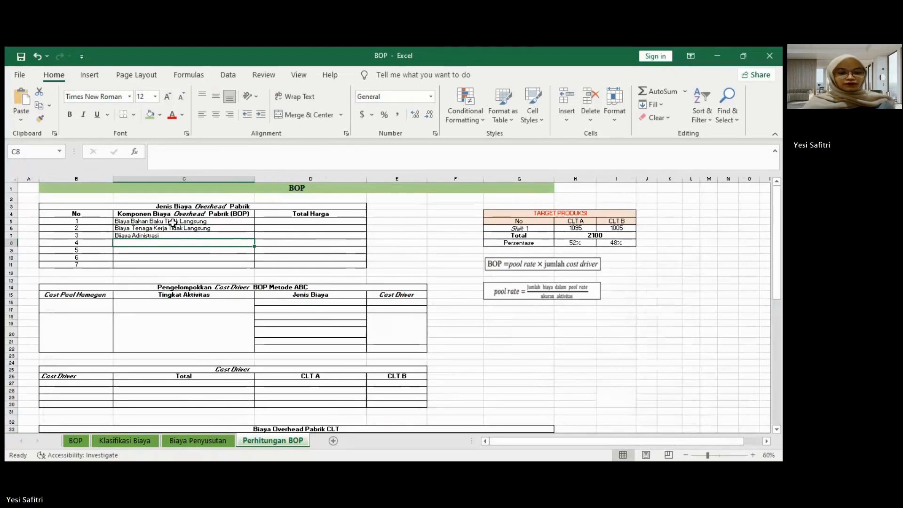
Step: Enter "Biaya Umum" and "Biaya Penyusutan" as overhead components 4 and 5 in cells C8 and C9
{"action": "type", "text": "Biay"}
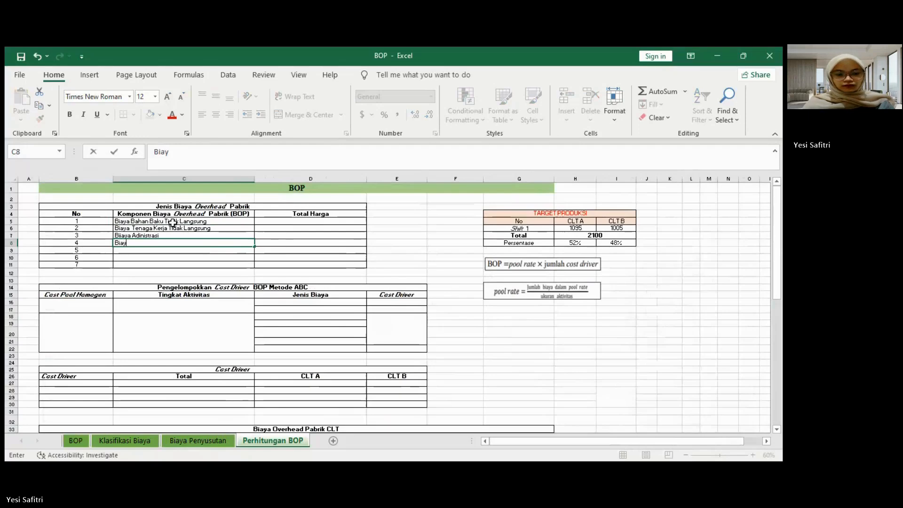
{"action": "type", "text": "a Umum"}
{"action": "key", "text": "Return"}
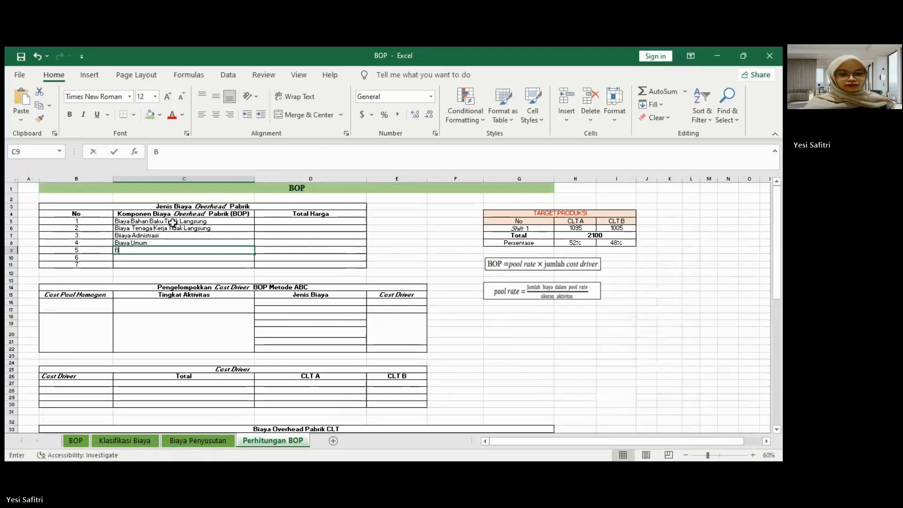
{"action": "type", "text": "Biaya"}
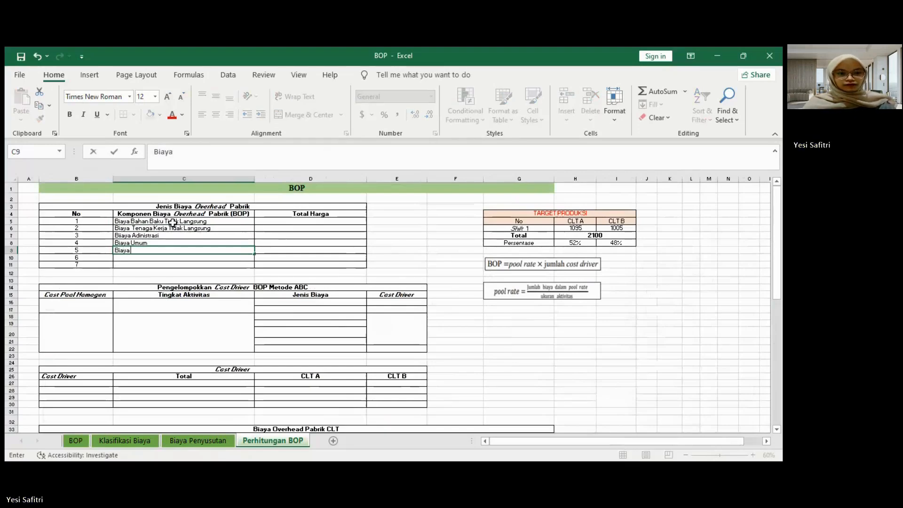
{"action": "type", "text": " Penyusutan"}
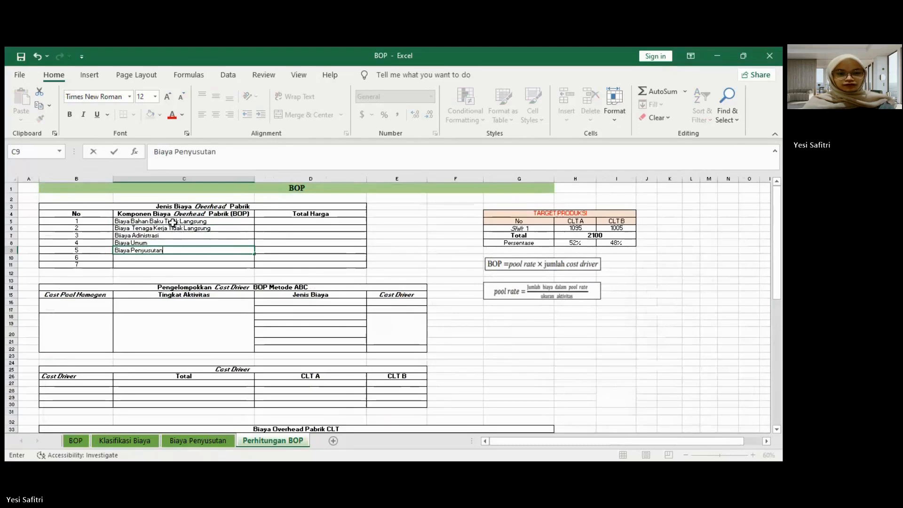
{"action": "key", "text": "Return"}
Step: Enter "Biaya Reparasi" and "Biaya Listrik" as overhead components 6 and 7 in cells C10 and C11
{"action": "type", "text": "Bia"}
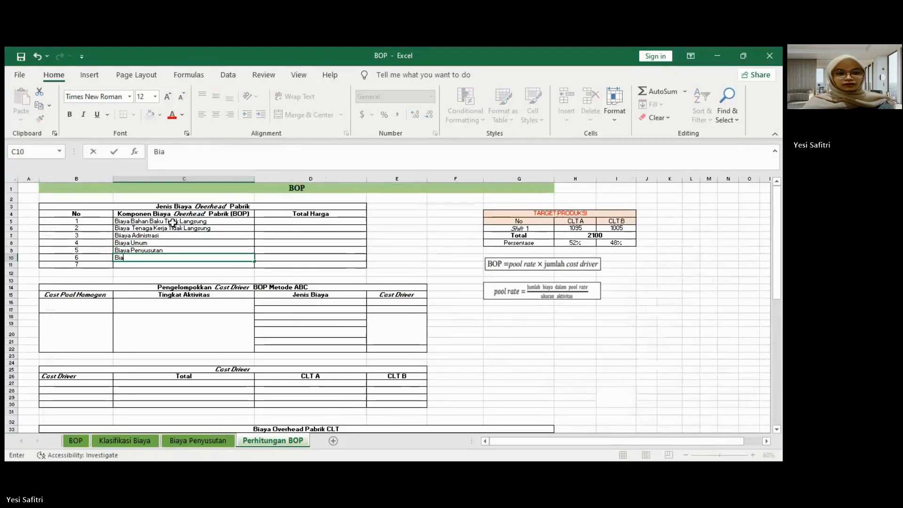
{"action": "type", "text": "ya Reparasi"}
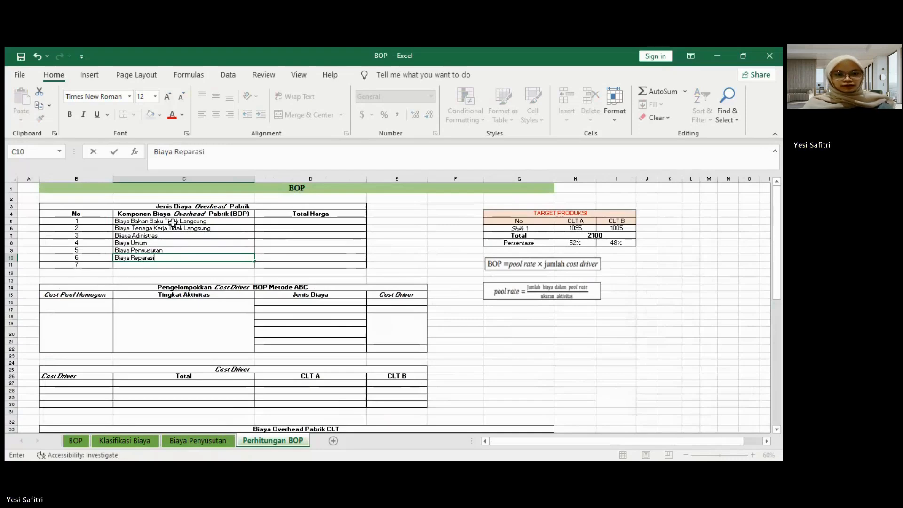
{"action": "key", "text": "Return"}
{"action": "type", "text": "Biay"}
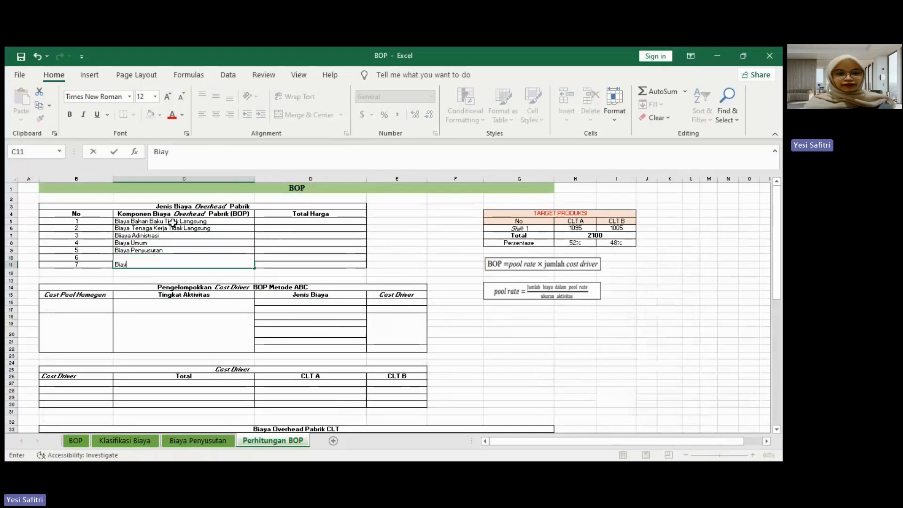
{"action": "type", "text": "a Listrik"}
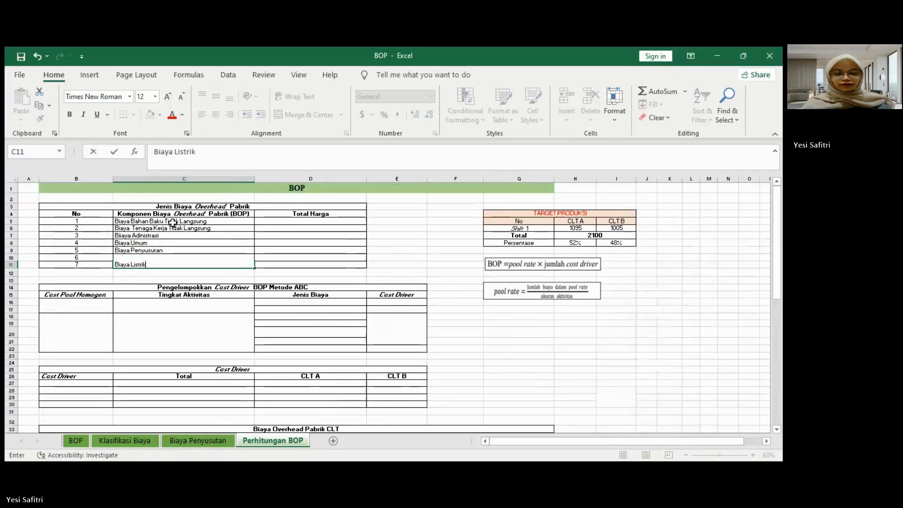
{"action": "key", "text": "Tab"}
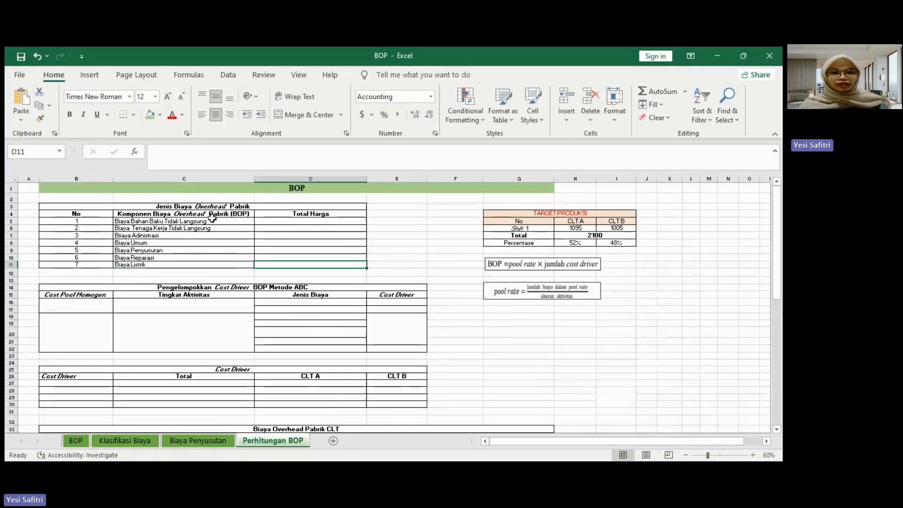
Step: In D5, add the CLT A and CLT B indirect material totals from L7 and U7 of the Klasifikasi Biaya sheet
{"action": "left_click", "coordinate": [306, 223]}
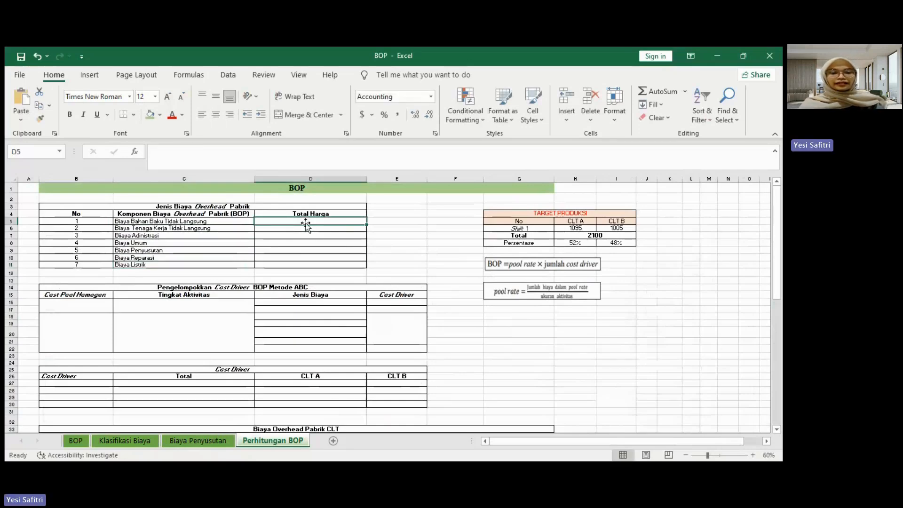
{"action": "type", "text": "="}
{"action": "left_click", "coordinate": [141, 439]}
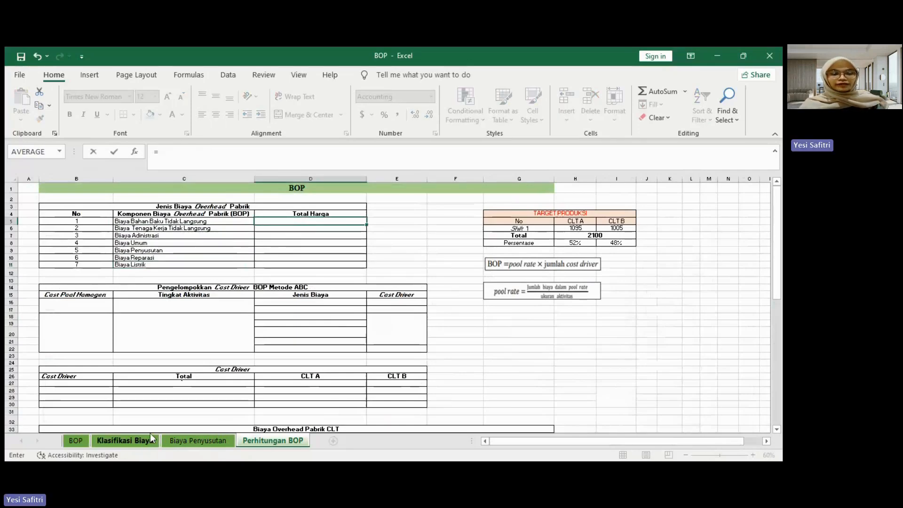
{"action": "scroll", "coordinate": [327, 203], "scroll_direction": "left", "scroll_amount": 15}
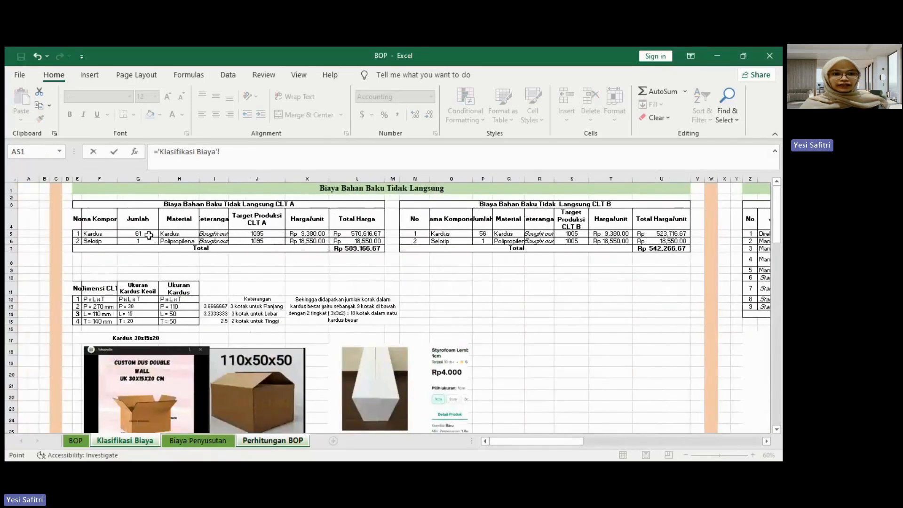
{"action": "left_click", "coordinate": [361, 248]}
{"action": "type", "text": "+"}
{"action": "left_click", "coordinate": [646, 250]}
{"action": "key", "text": "Return"}
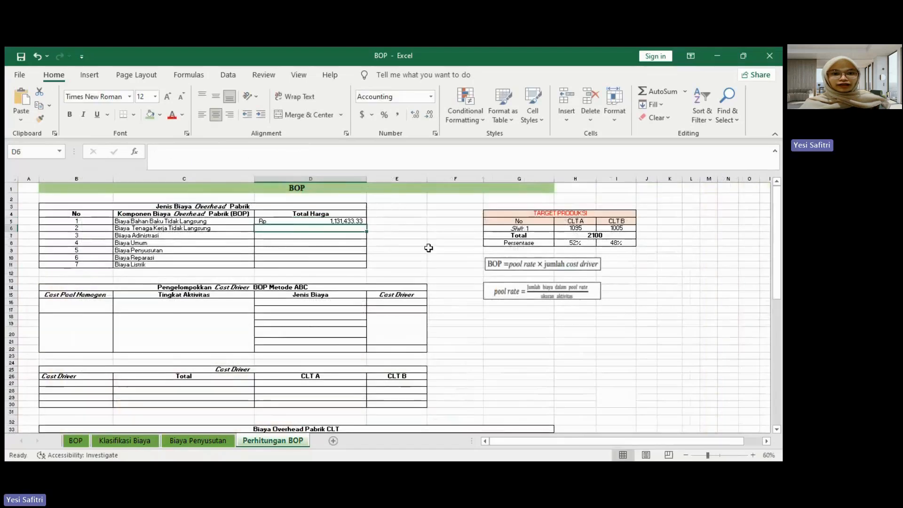
Step: Link D6 to the indirect labour total in cell AD14 of the Klasifikasi Biaya sheet
{"action": "type", "text": "="}
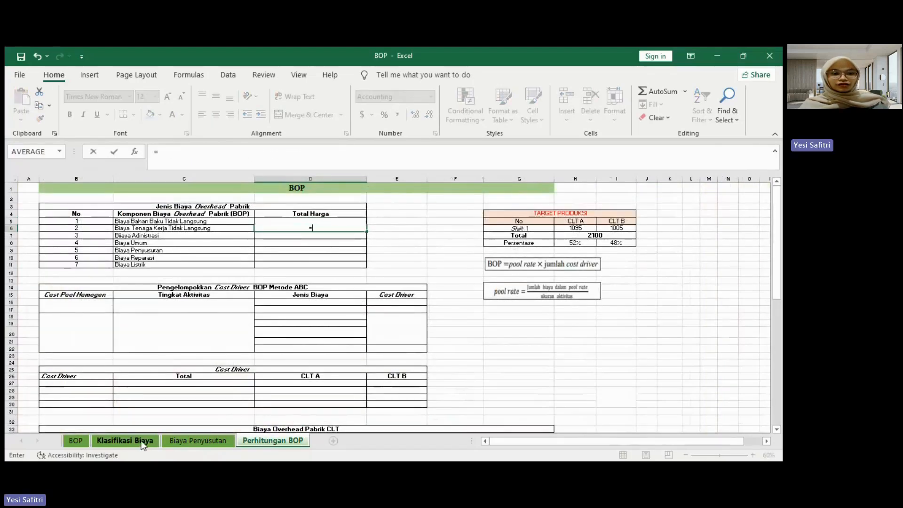
{"action": "left_click", "coordinate": [140, 439]}
{"action": "left_click_drag", "start_coordinate": [528, 440], "coordinate": [591, 442]}
{"action": "left_click", "coordinate": [467, 314]}
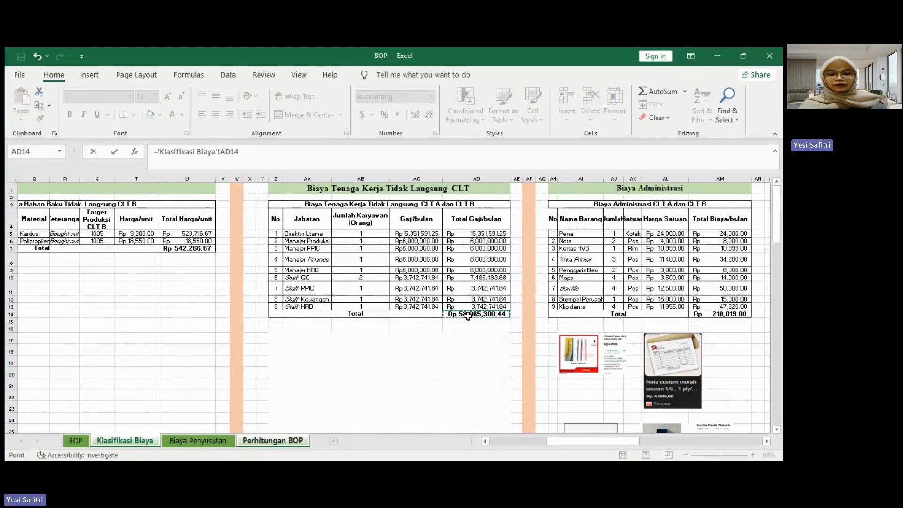
{"action": "key", "text": "Return"}
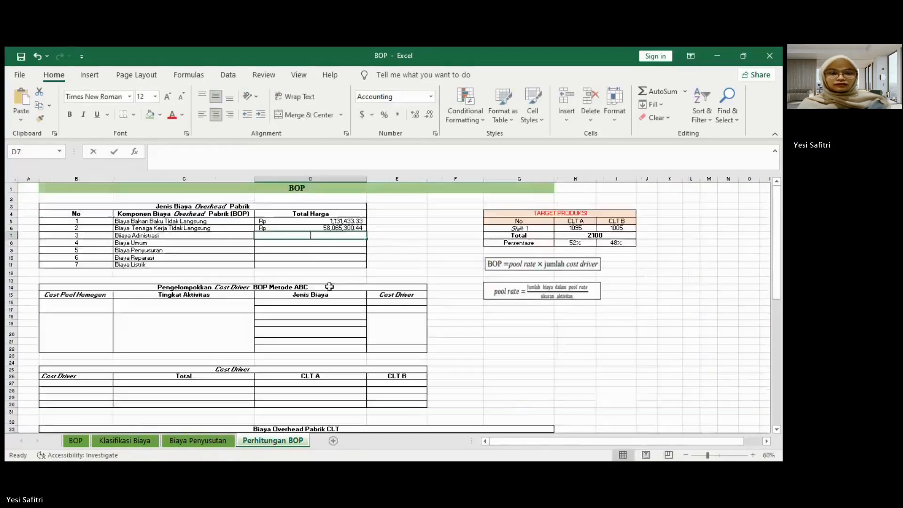
Step: Link D7 to the Biaya Administrasi total in cell AM14 of the Klasifikasi Biaya sheet
{"action": "type", "text": "="}
{"action": "left_click", "coordinate": [154, 445]}
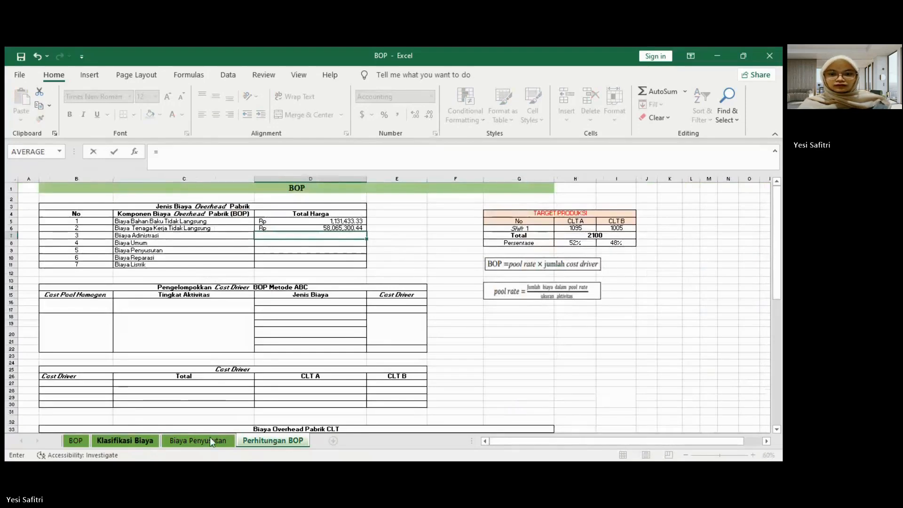
{"action": "left_click_drag", "start_coordinate": [555, 442], "coordinate": [581, 446]}
{"action": "left_click", "coordinate": [568, 314]}
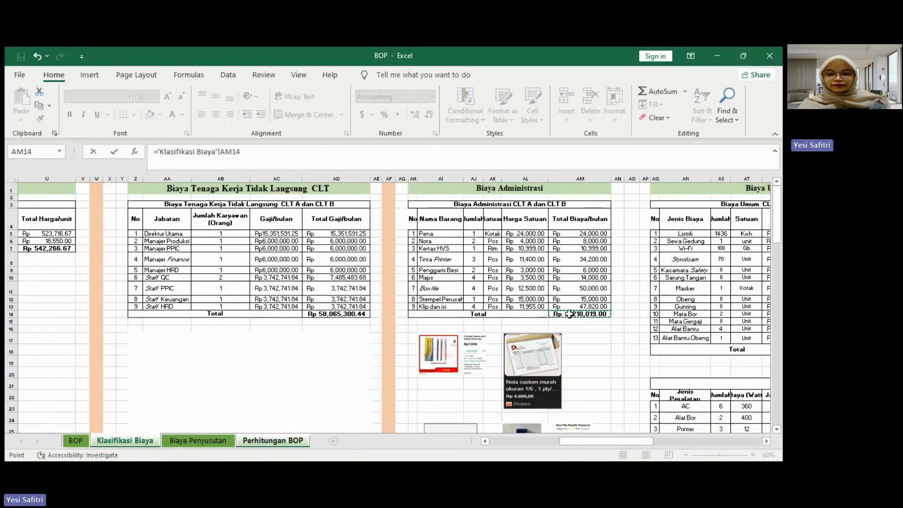
{"action": "key", "text": "Return"}
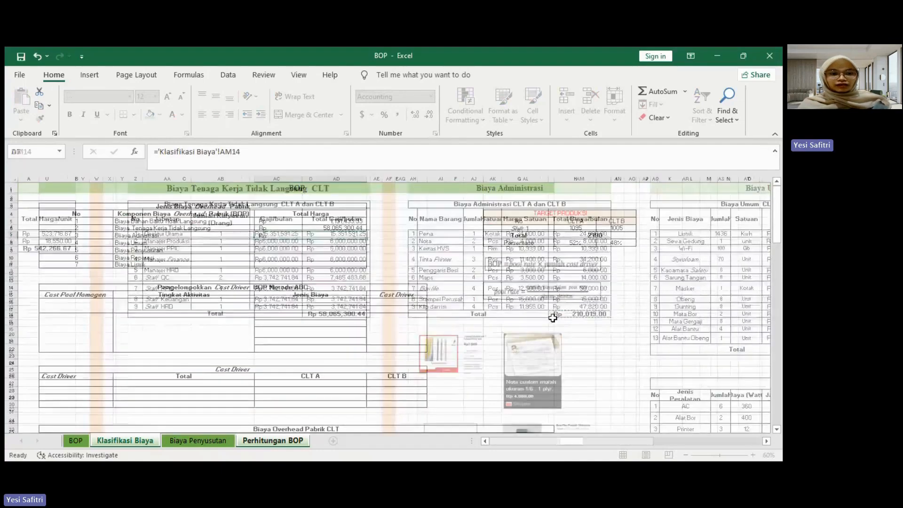
Step: In D8, calculate Biaya Umum without electricity as AV18 minus AV5 from the Klasifikasi Biaya sheet
{"action": "type", "text": "="}
{"action": "left_click", "coordinate": [148, 444]}
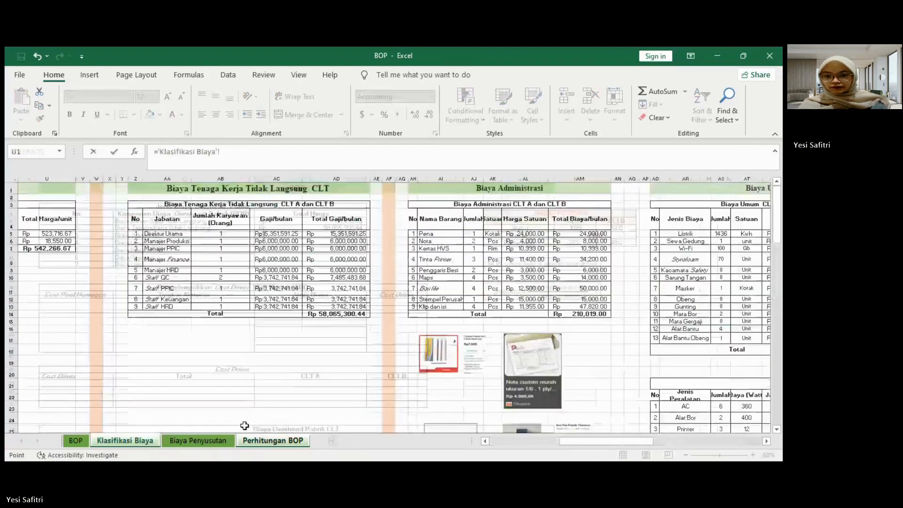
{"action": "left_click_drag", "start_coordinate": [583, 444], "coordinate": [595, 447]}
{"action": "left_click", "coordinate": [612, 349]}
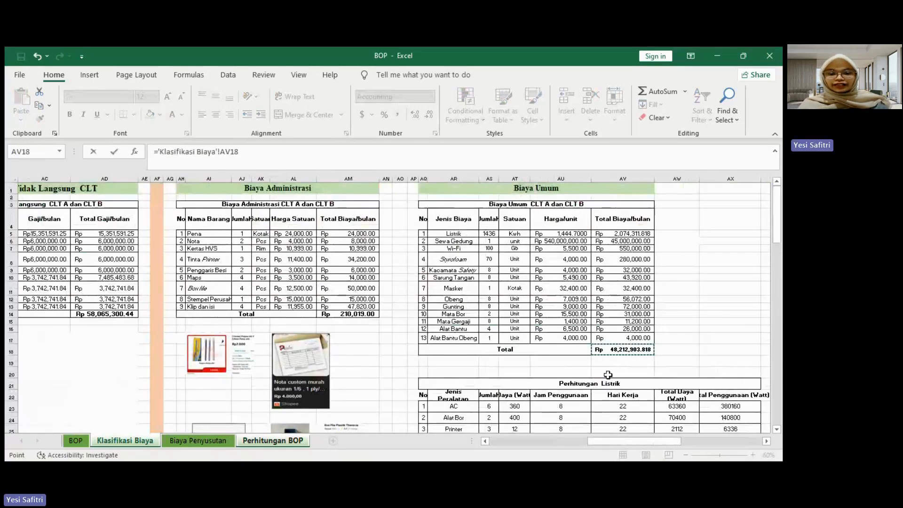
{"action": "type", "text": "-"}
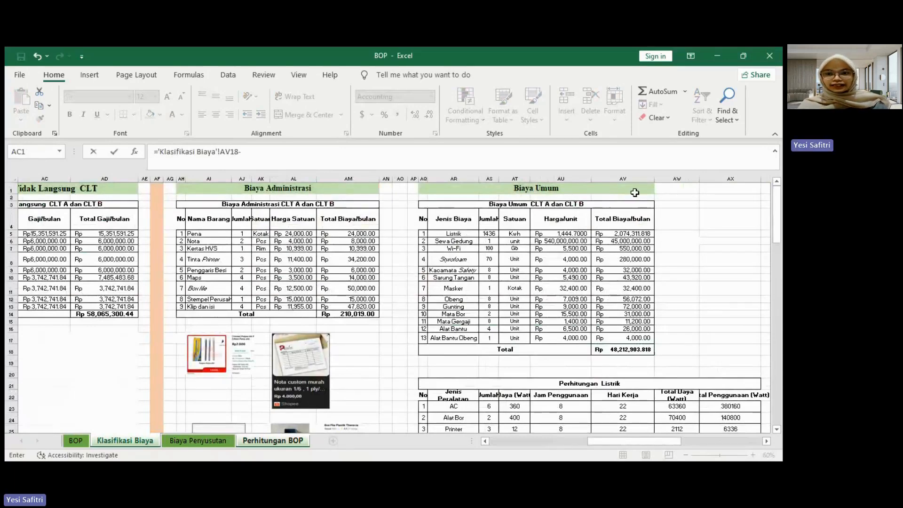
{"action": "left_click", "coordinate": [629, 233]}
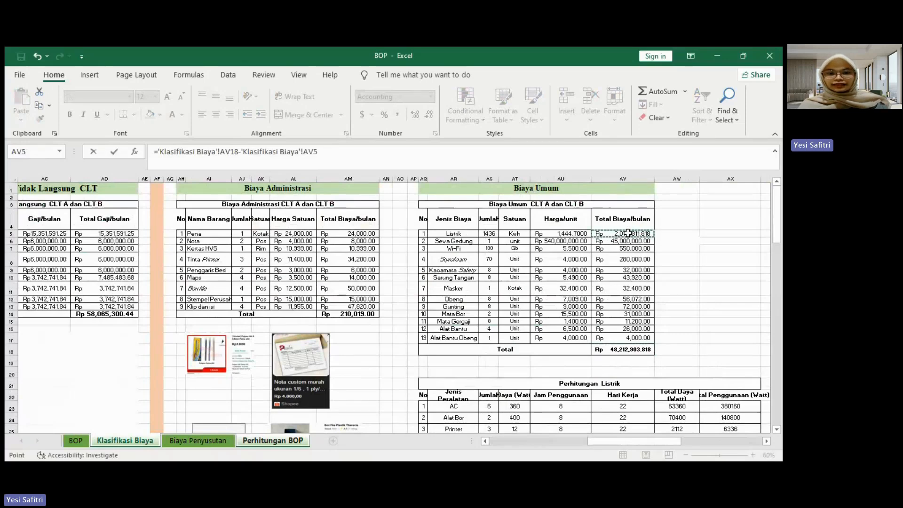
{"action": "key", "text": "Return"}
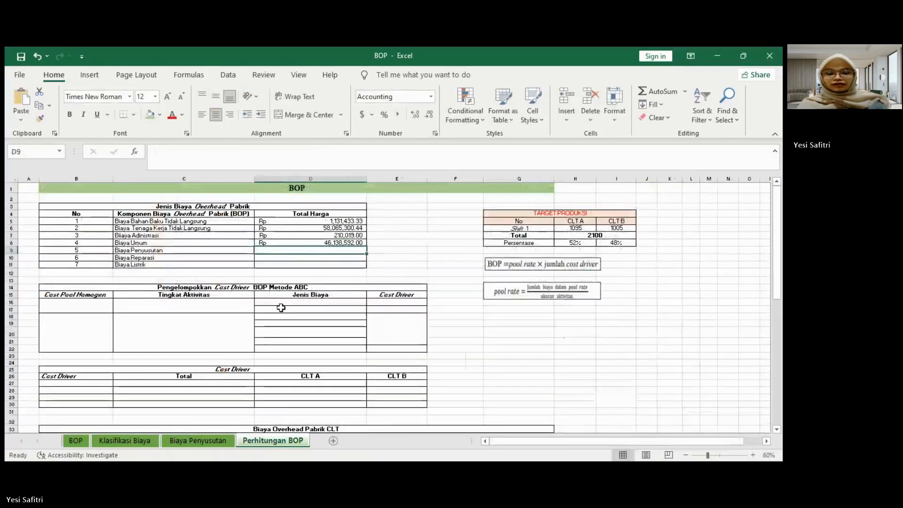
Step: Link the Biaya Penyusutan amount in D9 to the depreciation total on the Biaya Penyusutan sheet
{"action": "type", "text": "="}
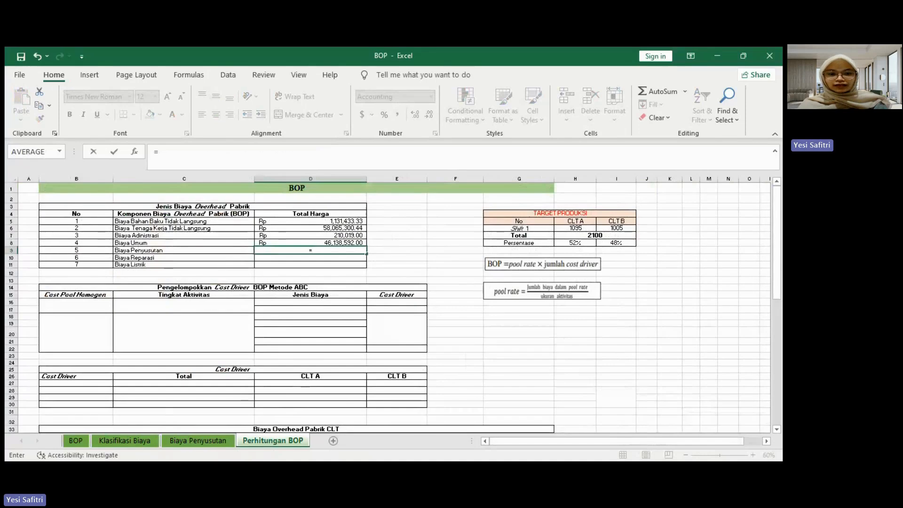
{"action": "left_click", "coordinate": [129, 439]}
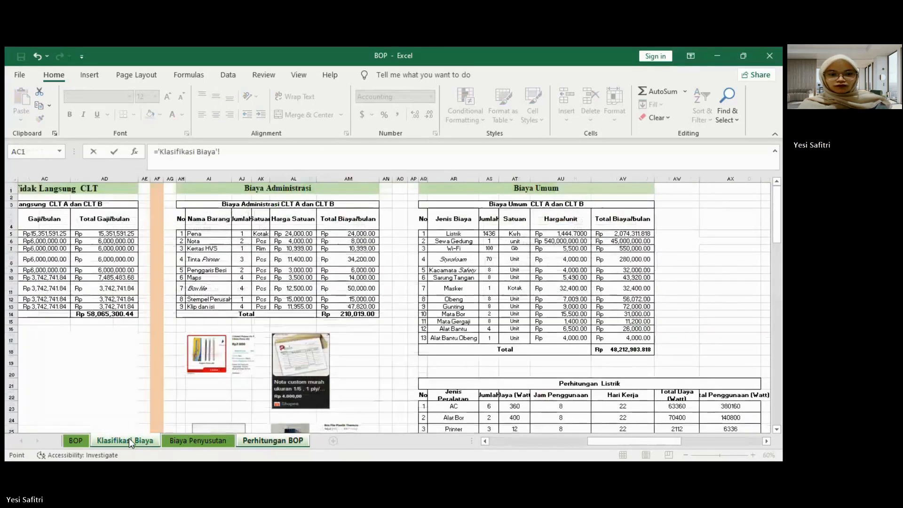
{"action": "left_click", "coordinate": [218, 438]}
{"action": "left_click", "coordinate": [464, 381]}
{"action": "key", "text": "Return"}
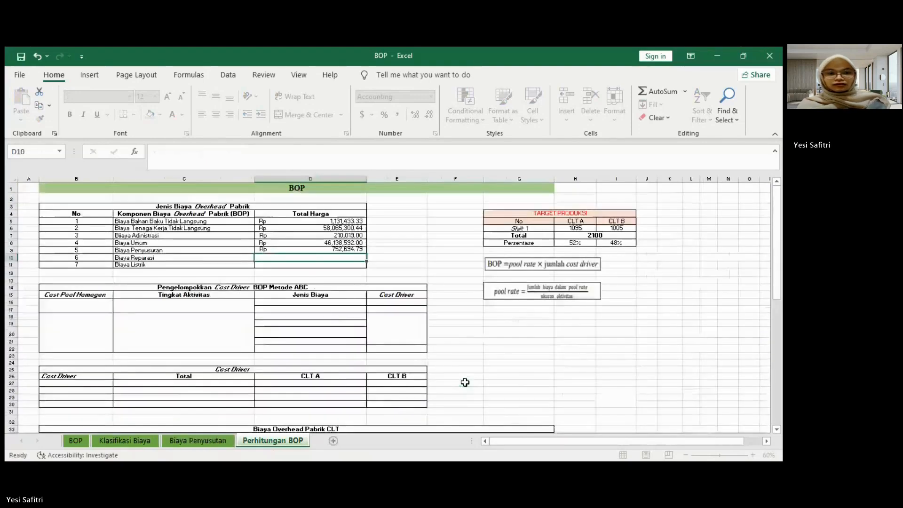
Step: Link D10 to the Biaya Reparasi total in cell BS10 of the Klasifikasi Biaya sheet
{"action": "type", "text": "="}
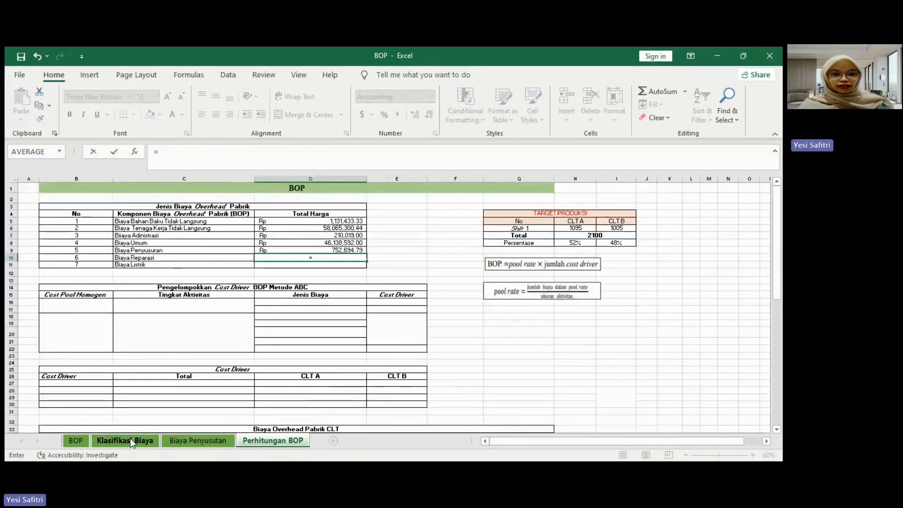
{"action": "left_click", "coordinate": [147, 440]}
{"action": "left_click_drag", "start_coordinate": [508, 442], "coordinate": [683, 442]}
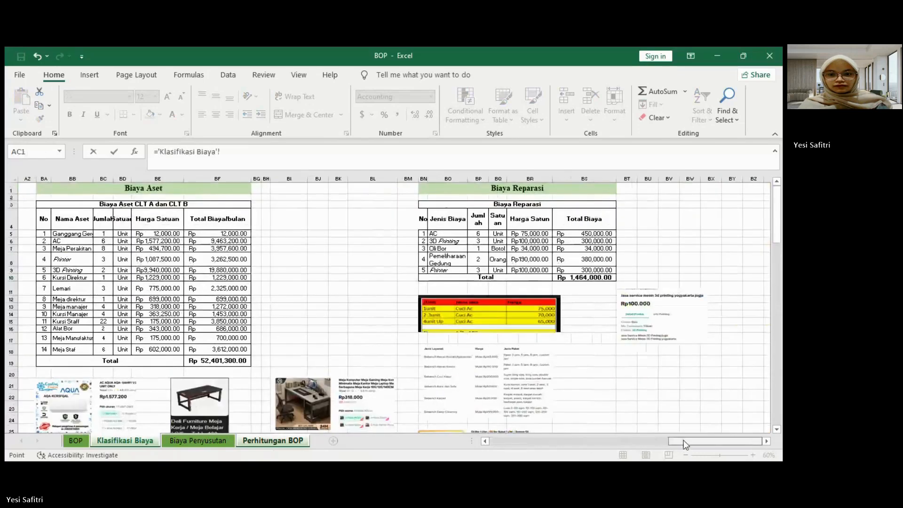
{"action": "left_click", "coordinate": [580, 282]}
{"action": "left_click", "coordinate": [576, 277]}
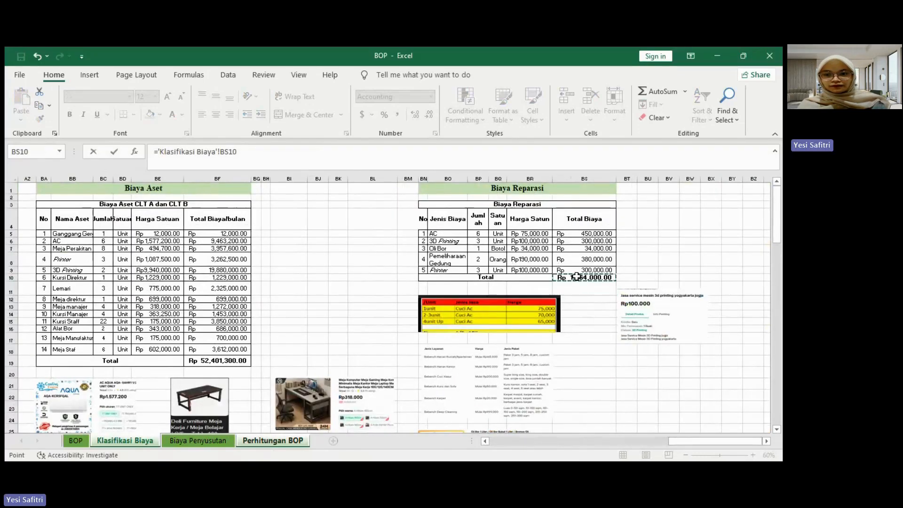
{"action": "key", "text": "Return"}
Step: Link the Biaya Listrik amount in D11 to the monthly electricity cost in AV5 of the Klasifikasi Biaya sheet
{"action": "type", "text": "="}
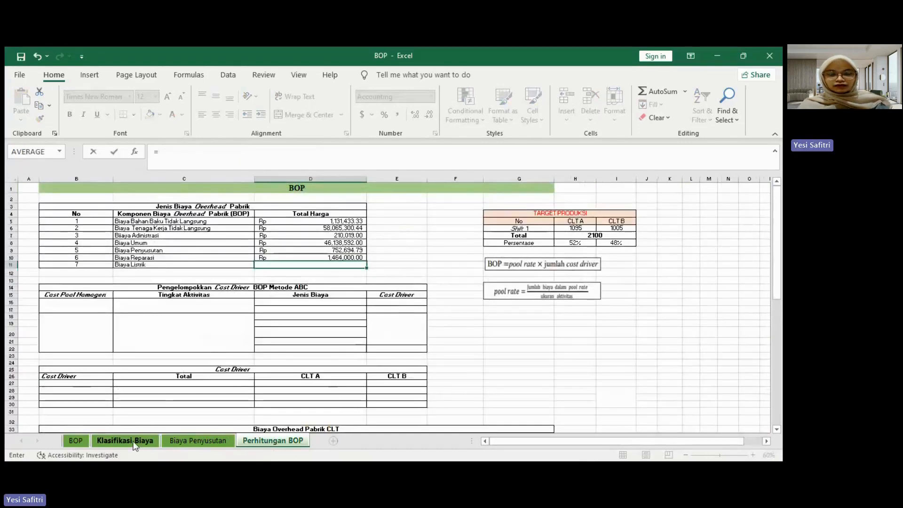
{"action": "left_click", "coordinate": [134, 442]}
{"action": "left_click_drag", "start_coordinate": [658, 445], "coordinate": [594, 446]}
{"action": "left_click", "coordinate": [501, 233]}
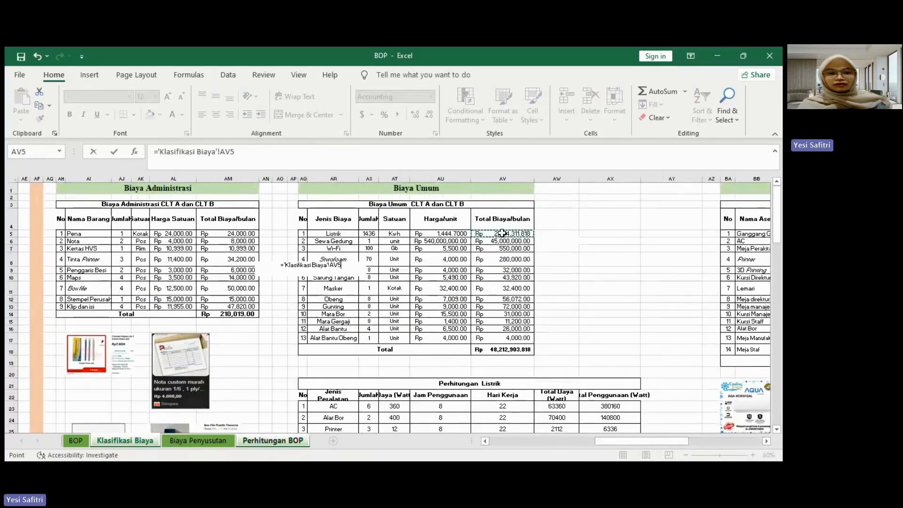
{"action": "key", "text": "Return"}
{"action": "scroll", "coordinate": [254, 295], "scroll_direction": "down", "scroll_amount": 1}
{"action": "scroll", "coordinate": [253, 295], "scroll_direction": "up", "scroll_amount": 1}
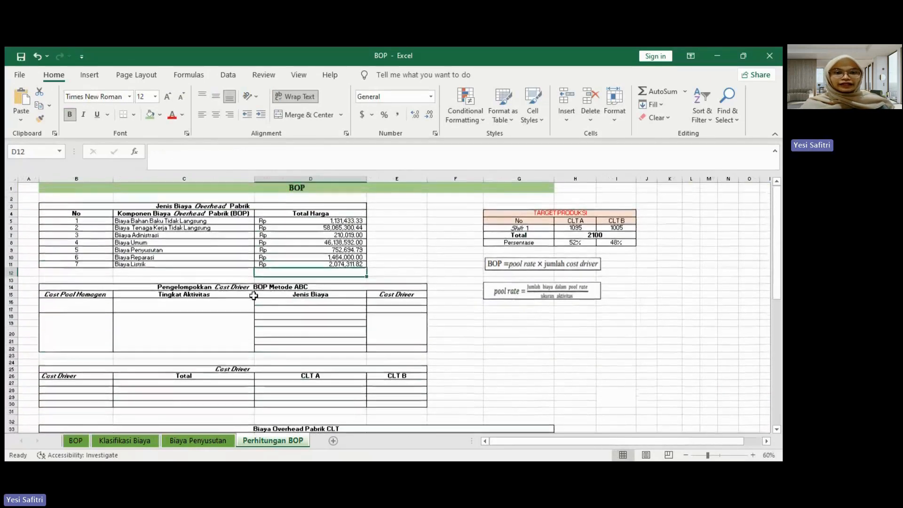
{"action": "left_click", "coordinate": [388, 269]}
Step: Enter "Pool I" in B16 and "Pool II" in B18 under Cost Pool Homogen
{"action": "left_click", "coordinate": [84, 304]}
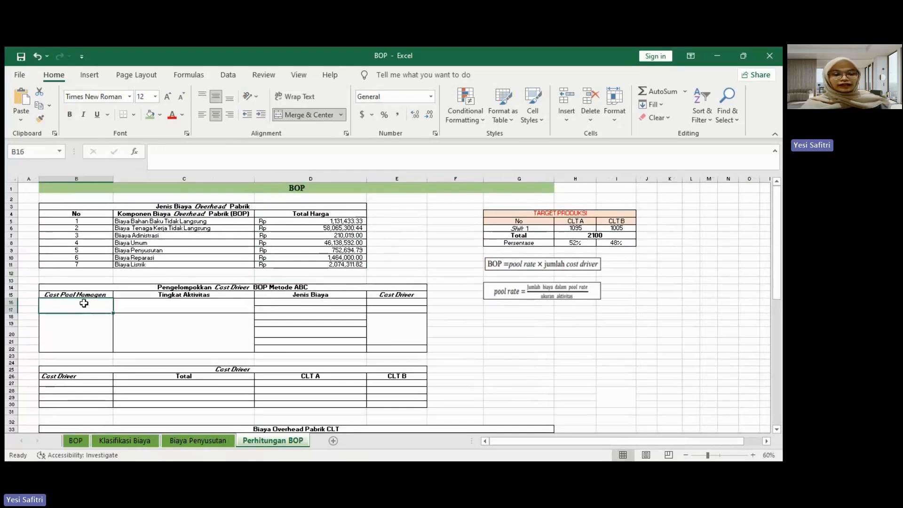
{"action": "type", "text": "Pool 1"}
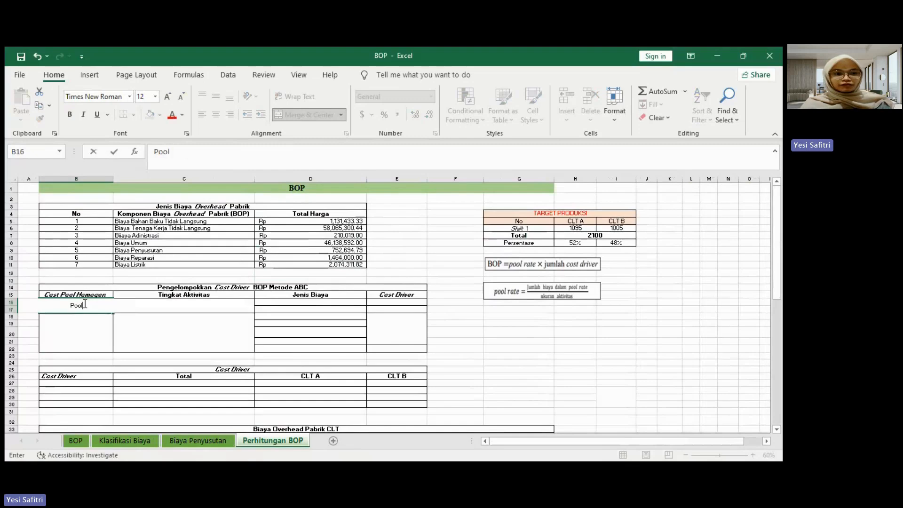
{"action": "key", "text": "BackSpace"}
{"action": "key", "text": "BackSpace"}
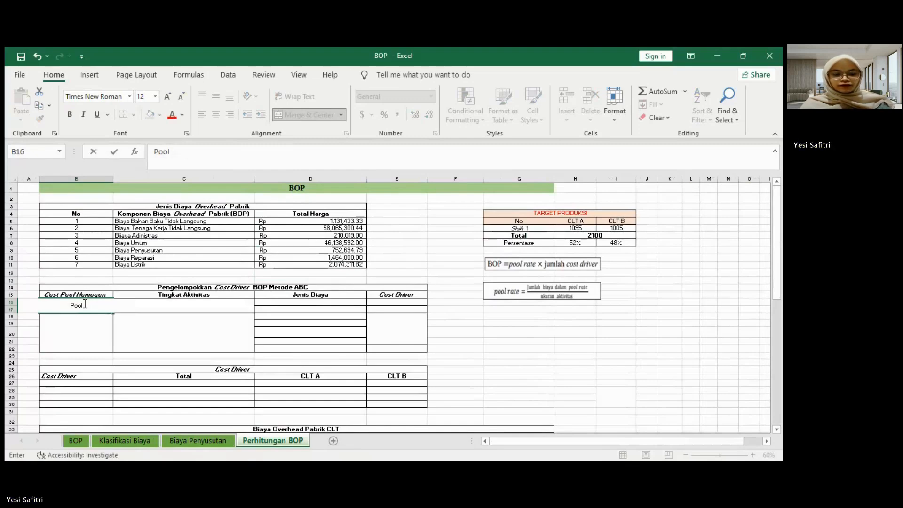
{"action": "key", "text": "Return"}
{"action": "type", "text": "Pool II"}
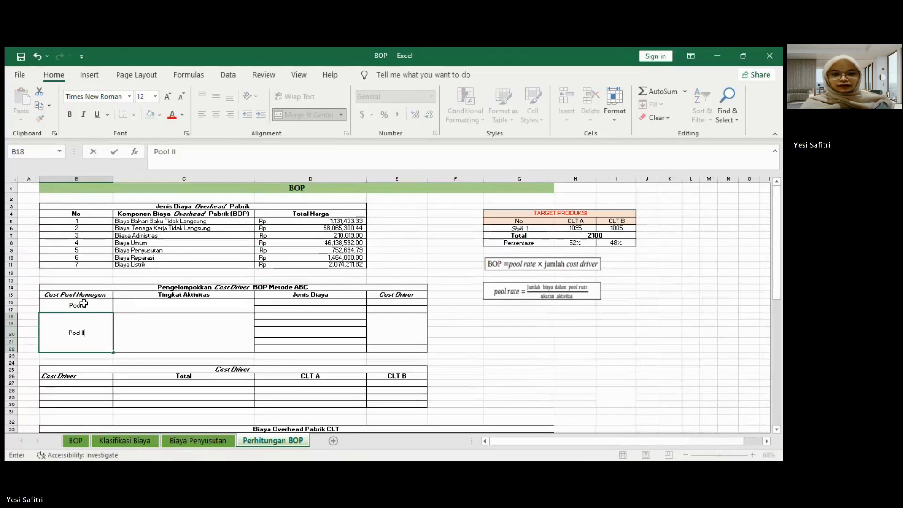
{"action": "key", "text": "Return"}
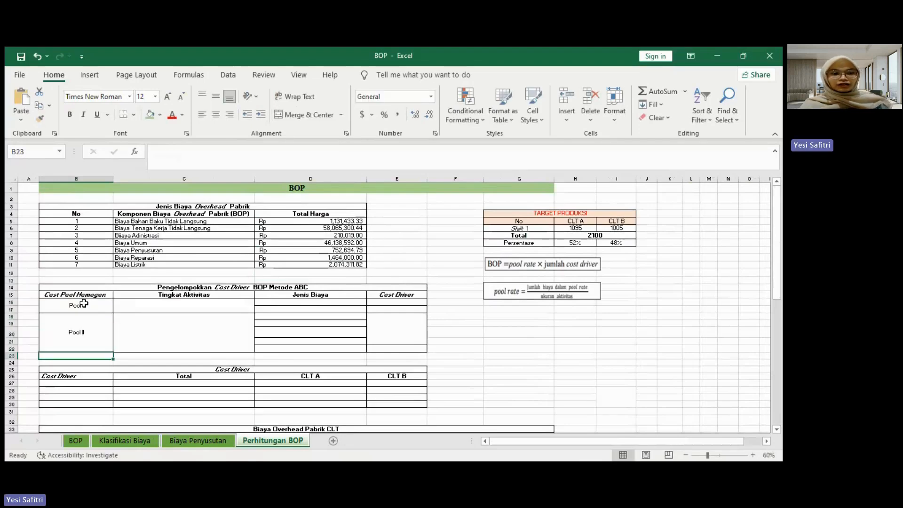
Step: Link D16 under Jenis Biaya to the first overhead component in C5 and fill the formula down to D22
{"action": "left_click", "coordinate": [153, 302]}
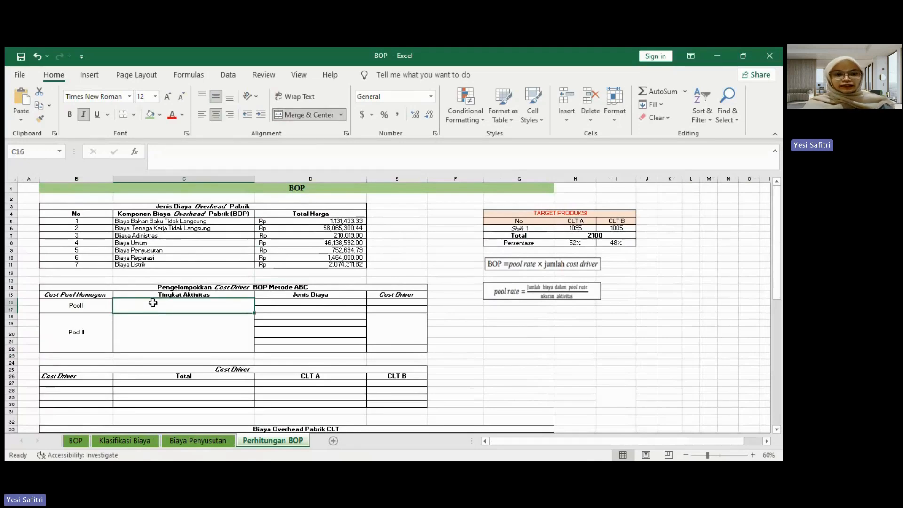
{"action": "left_click", "coordinate": [285, 302]}
{"action": "type", "text": "="}
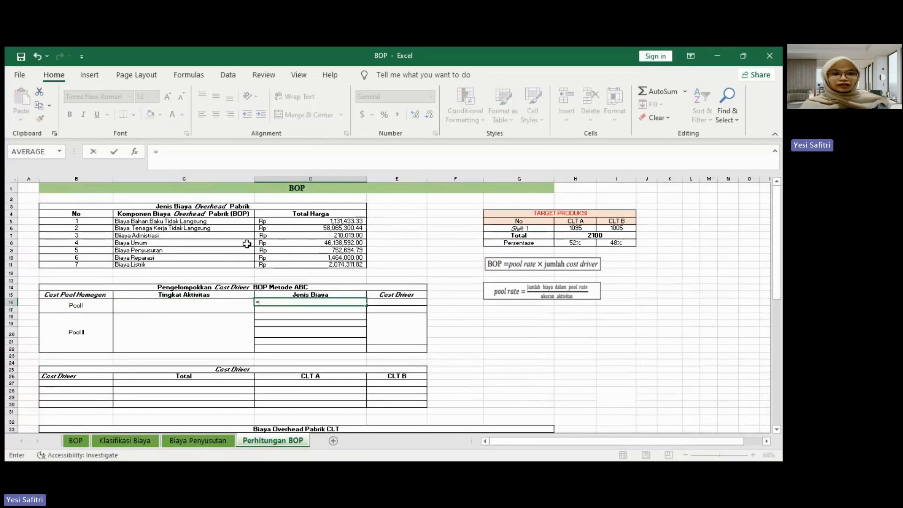
{"action": "left_click", "coordinate": [231, 223]}
{"action": "key", "text": "Return"}
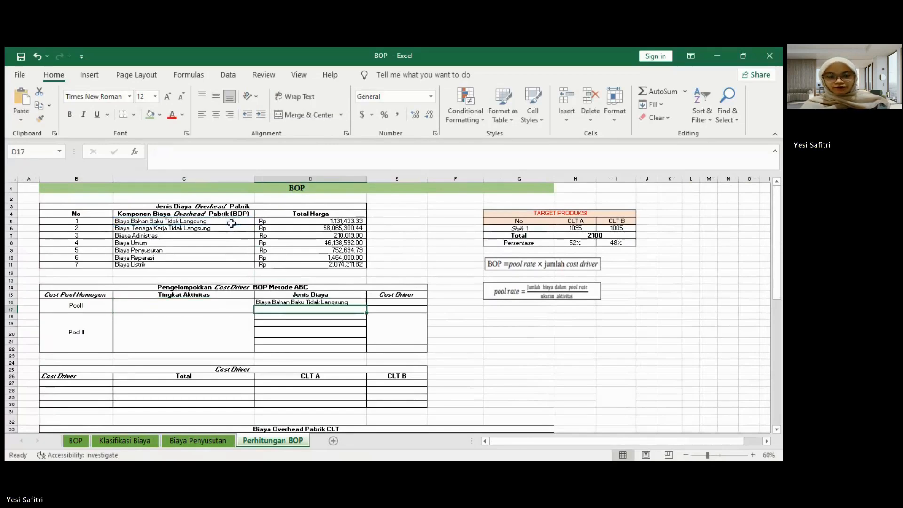
{"action": "left_click", "coordinate": [351, 301]}
{"action": "left_click_drag", "start_coordinate": [366, 306], "coordinate": [364, 351]}
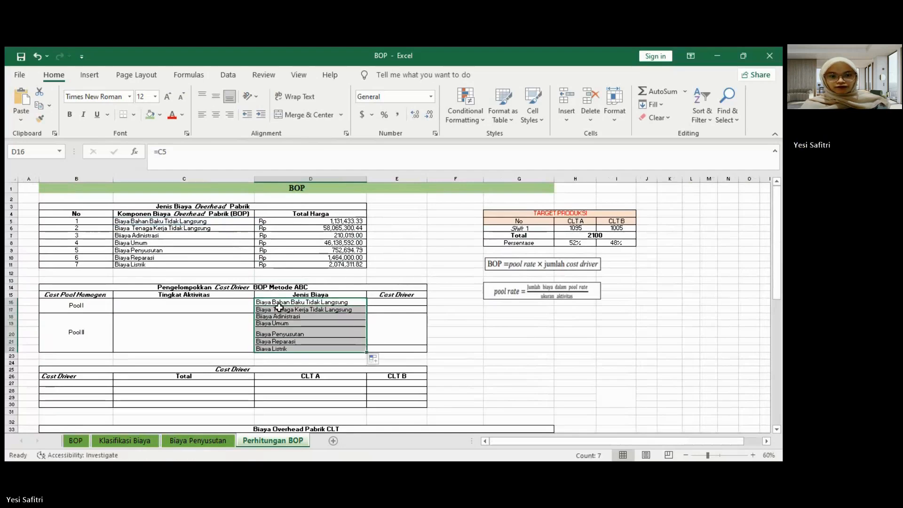
Step: Enter the Tingkat Aktivitas levels "Batch" for Pool I in C16 and "Facility" for Pool II in C18
{"action": "left_click", "coordinate": [178, 305]}
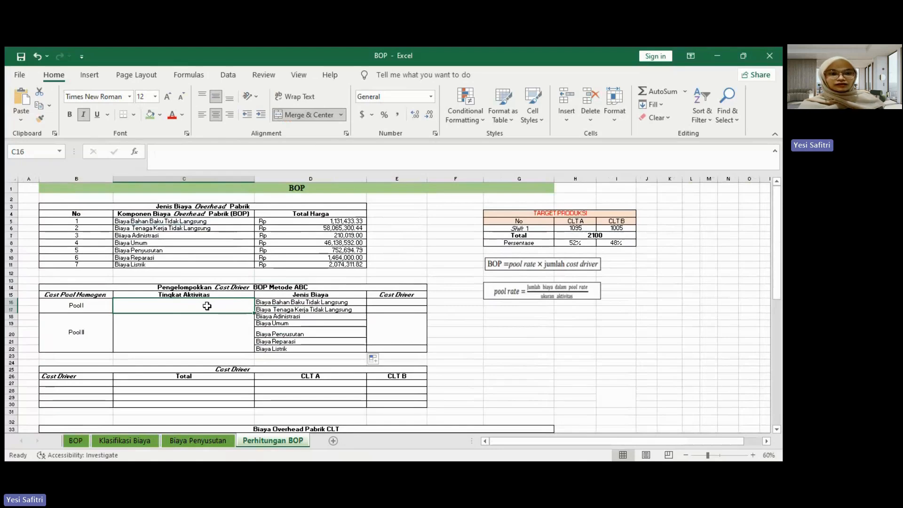
{"action": "type", "text": "Batch"}
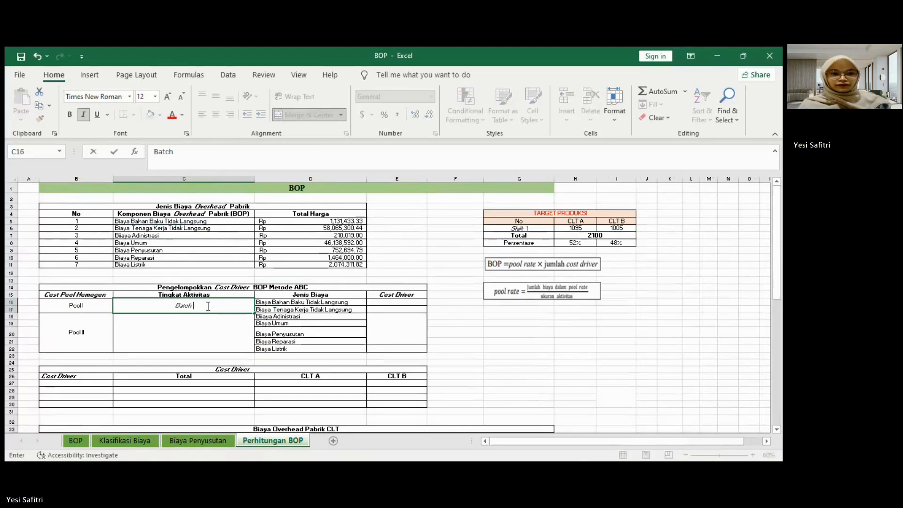
{"action": "key", "text": "Return"}
{"action": "type", "text": "Faco;ity"}
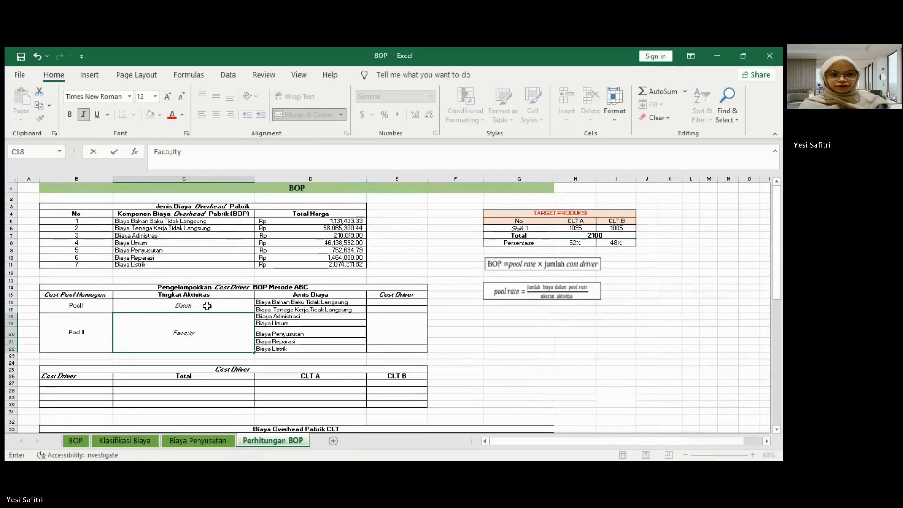
{"action": "key", "text": "BackSpace"}
{"action": "key", "text": "BackSpace"}
{"action": "key", "text": "BackSpace"}
{"action": "key", "text": "BackSpace"}
{"action": "key", "text": "BackSpace"}
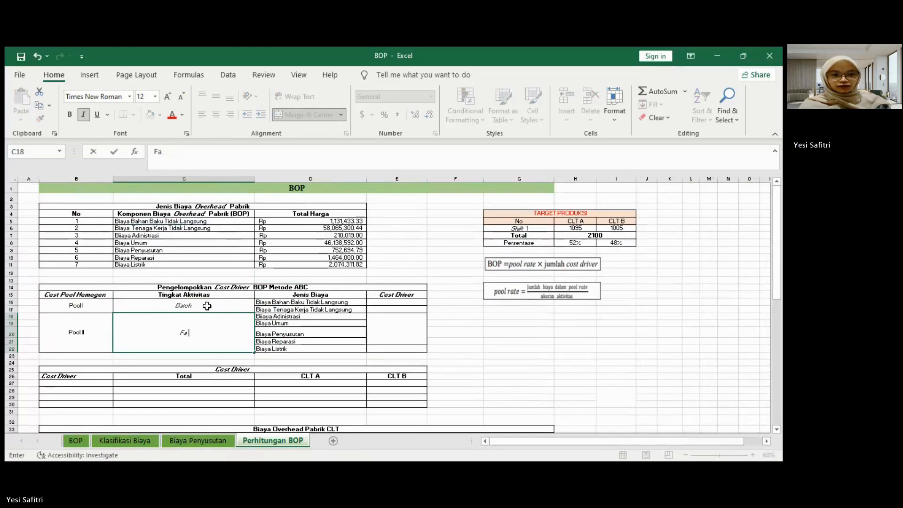
{"action": "type", "text": "ility"}
Step: Enter the Pool I cost drivers "Jumlah Produk" in E16 and "Jumlah Tenaga Kerja" in E17
{"action": "left_click", "coordinate": [382, 303]}
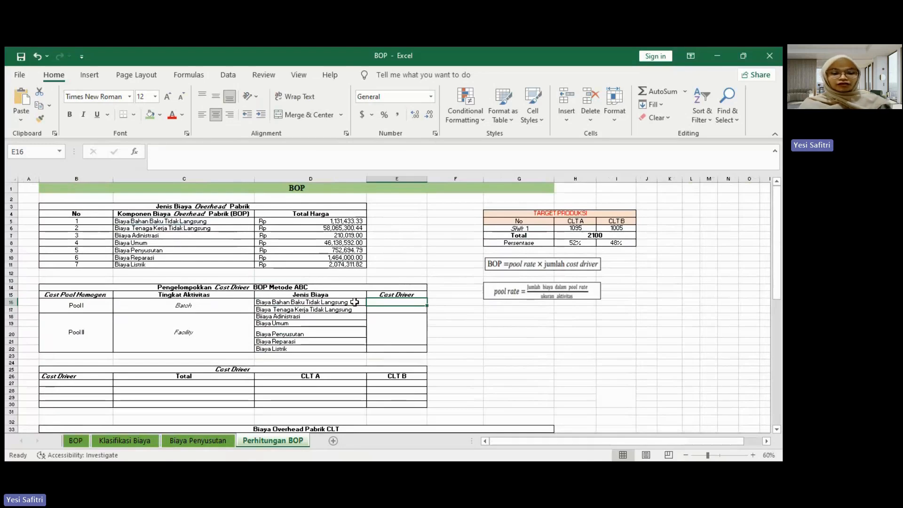
{"action": "type", "text": "Jumlah ["}
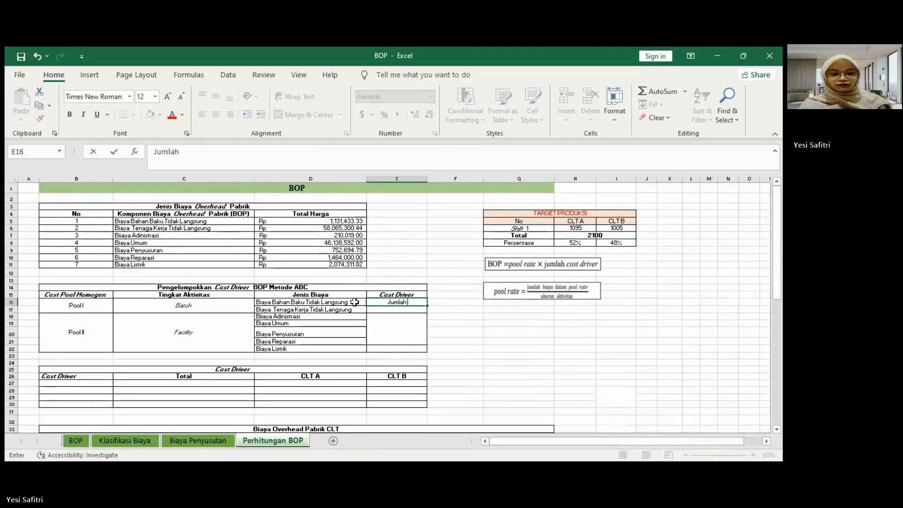
{"action": "type", "text": "Produk"}
{"action": "key", "text": "Return"}
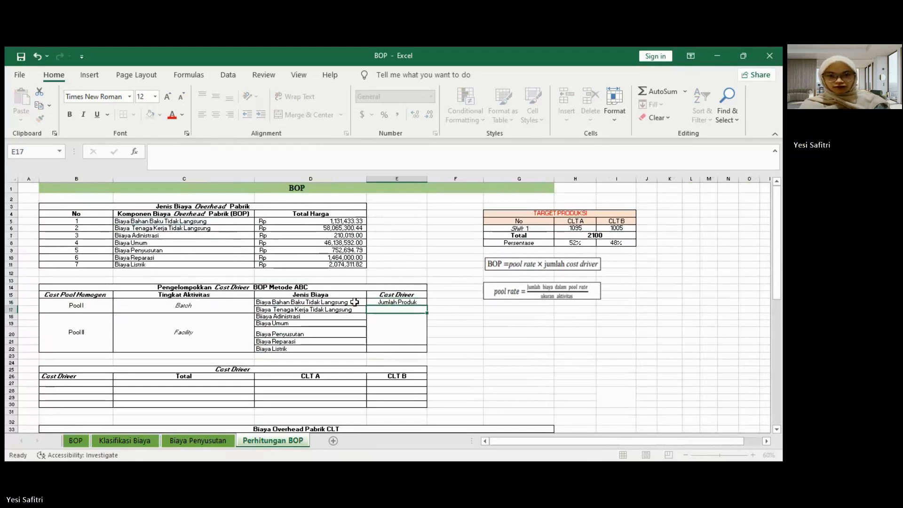
{"action": "type", "text": "J"}
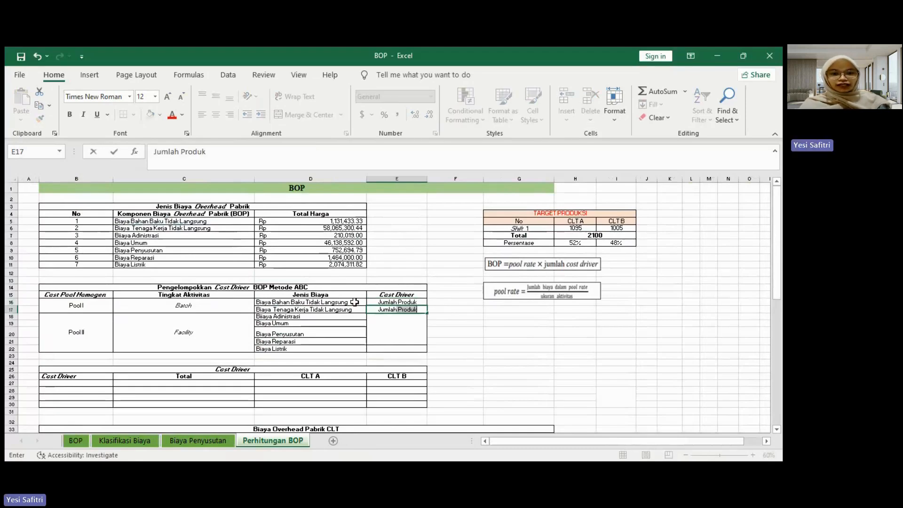
{"action": "type", "text": "umlah Tenag"}
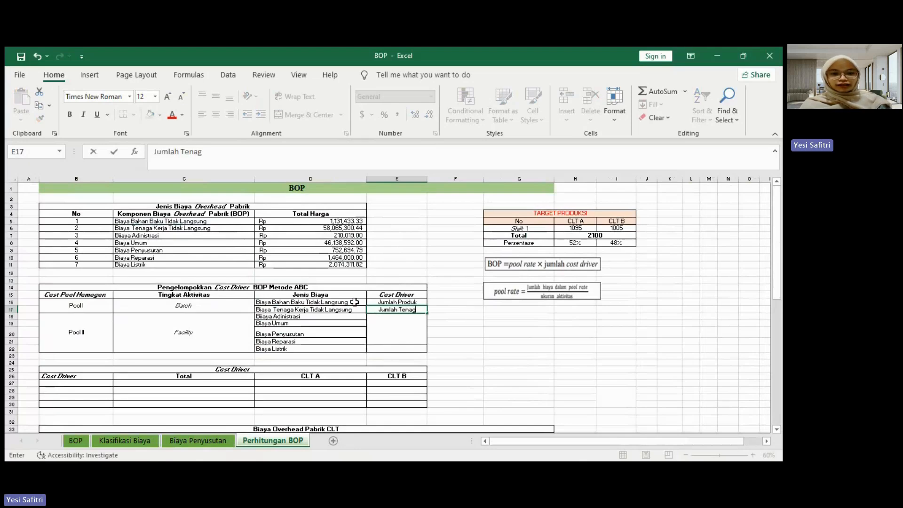
{"action": "type", "text": "a Kerja"}
{"action": "key", "text": "Return"}
Step: Enter the Pool II cost drivers "Jumlah Jam Kerja" in E18 and "kWh" in E22
{"action": "type", "text": "Jum"}
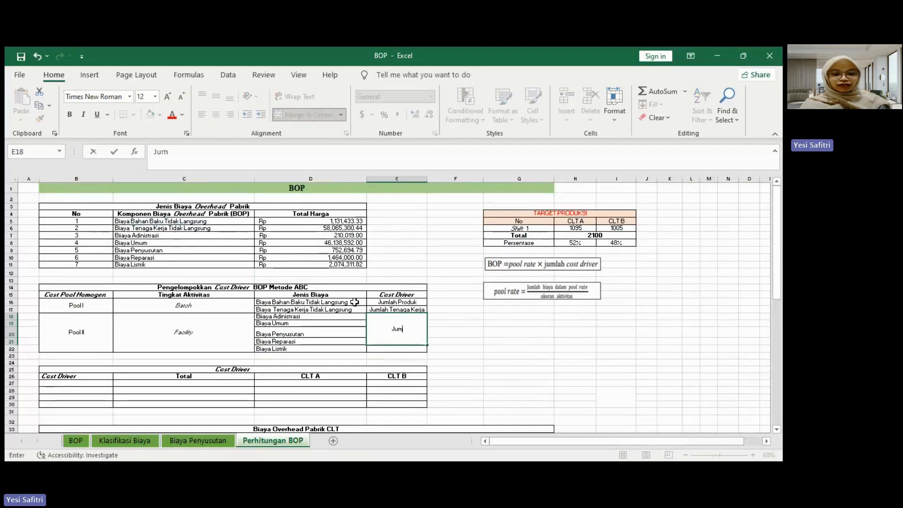
{"action": "type", "text": "lah Jam Kerja"}
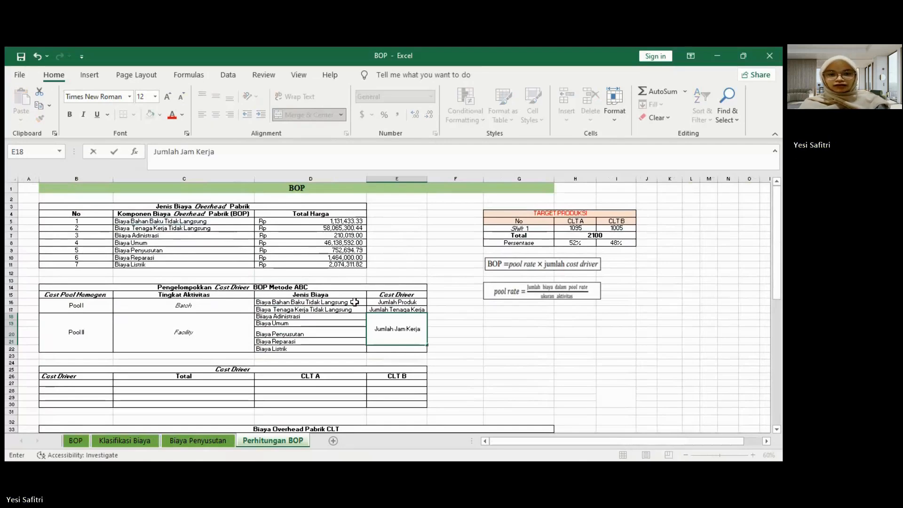
{"action": "key", "text": "Return"}
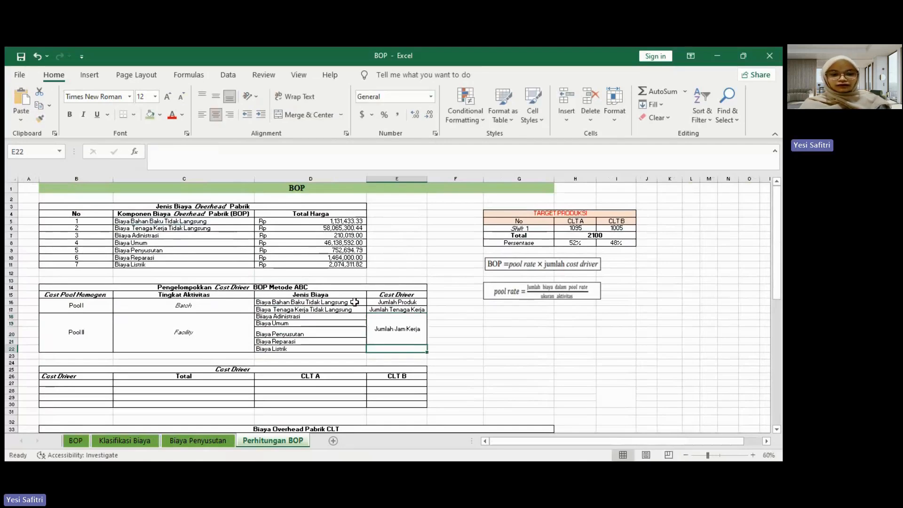
{"action": "type", "text": "kWh"}
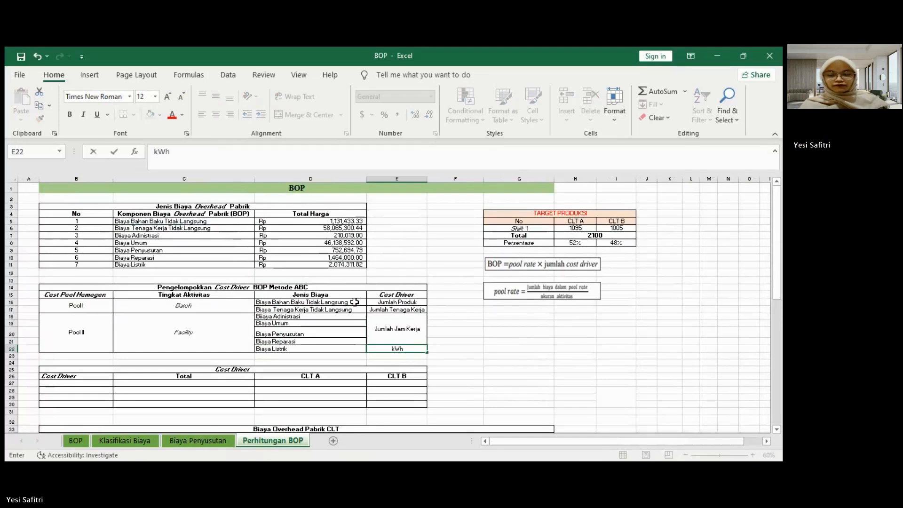
{"action": "key", "text": "Return"}
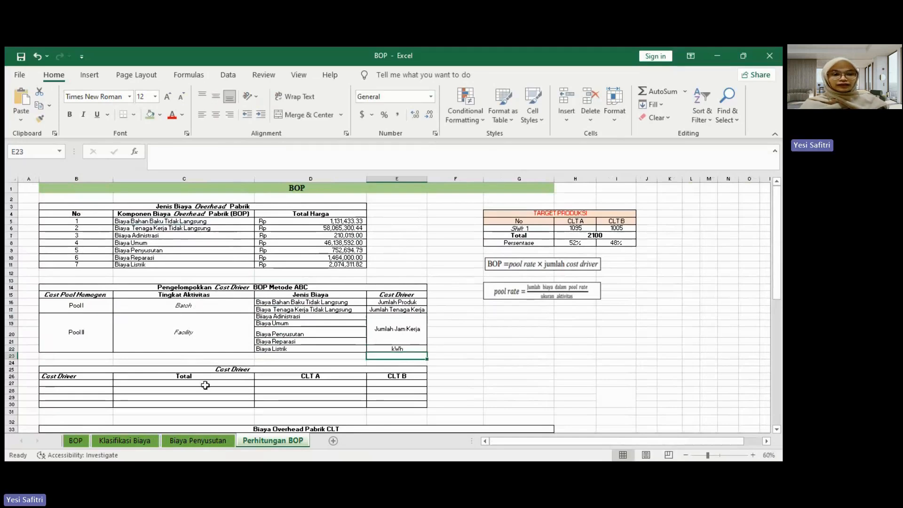
Step: In the Cost Driver table, link B27 to Jumlah Produk in E16 and B28 to Jumlah Tenaga Kerja in E17
{"action": "scroll", "coordinate": [195, 379], "scroll_direction": "down", "scroll_amount": 1}
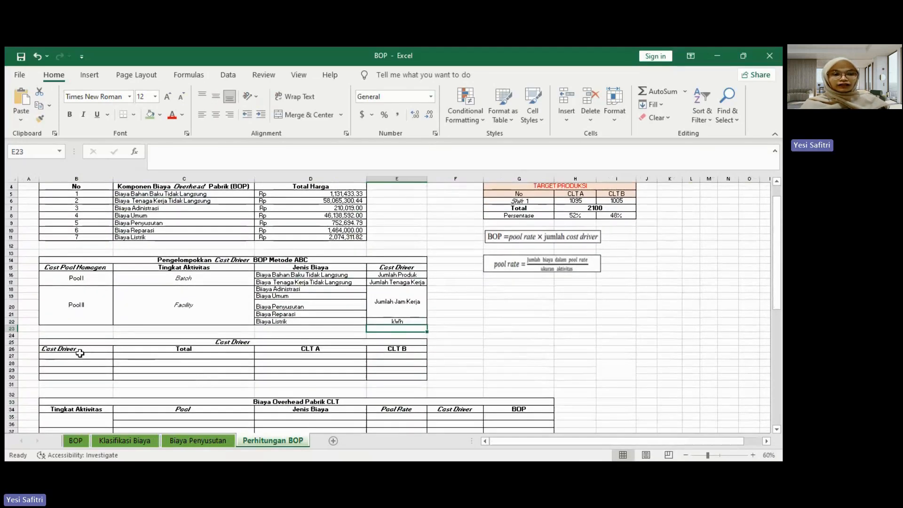
{"action": "left_click", "coordinate": [80, 355]}
{"action": "type", "text": "="}
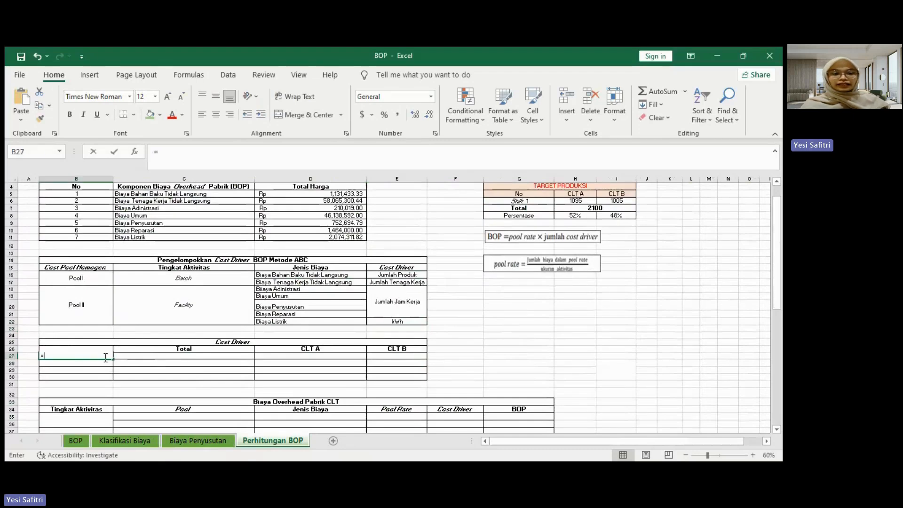
{"action": "left_click", "coordinate": [388, 275]}
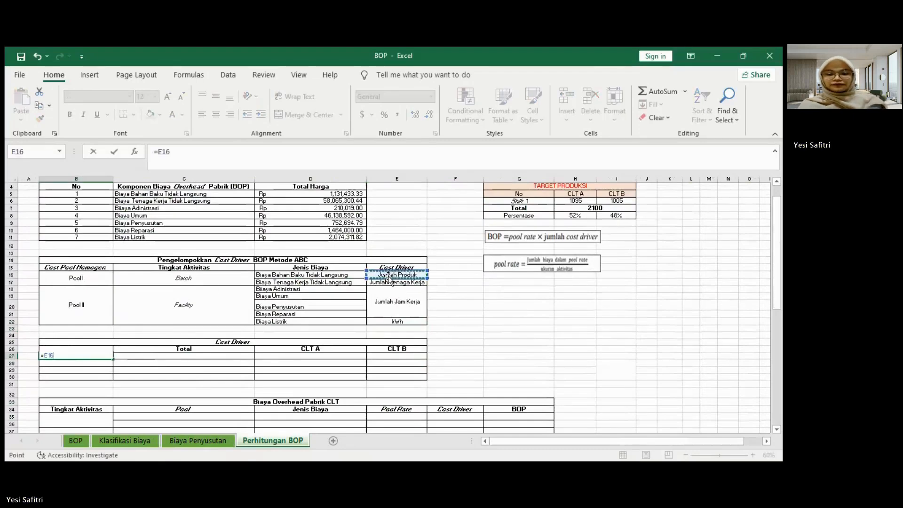
{"action": "key", "text": "Return"}
{"action": "type", "text": "="}
{"action": "left_click", "coordinate": [403, 284]}
{"action": "key", "text": "Return"}
Step: Link B29 to Jumlah Jam Kerja in E18 and B30 to kWh in E22
{"action": "type", "text": "="}
{"action": "left_click", "coordinate": [399, 302]}
{"action": "key", "text": "Return"}
{"action": "type", "text": "="}
{"action": "left_click", "coordinate": [389, 322]}
{"action": "key", "text": "Return"}
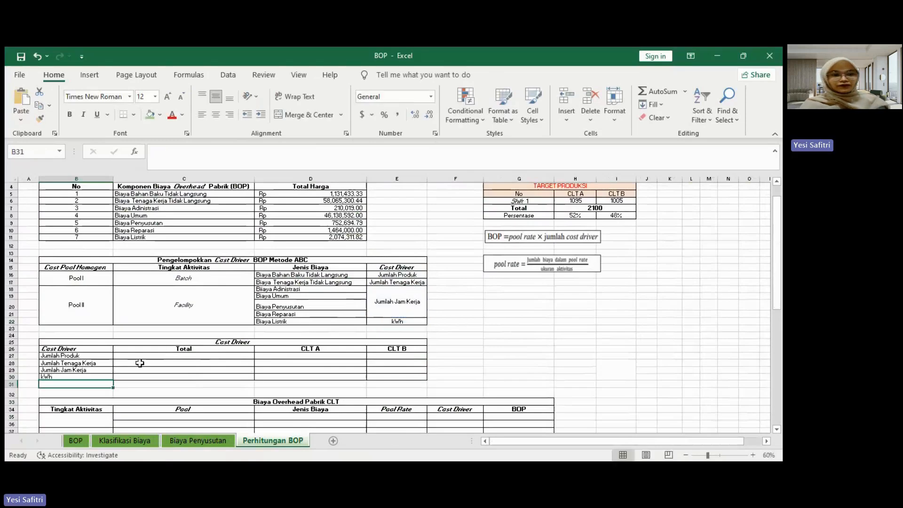
Step: Calculate the Jumlah Produk total in C27 by adding the Kardus quantities in G5 and P5 of the Klasifikasi Biaya sheet
{"action": "left_click", "coordinate": [171, 356]}
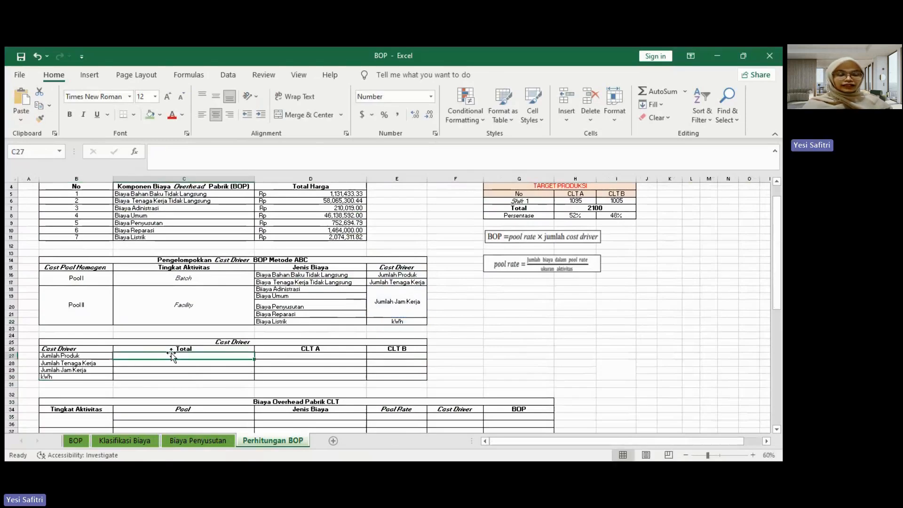
{"action": "type", "text": "="}
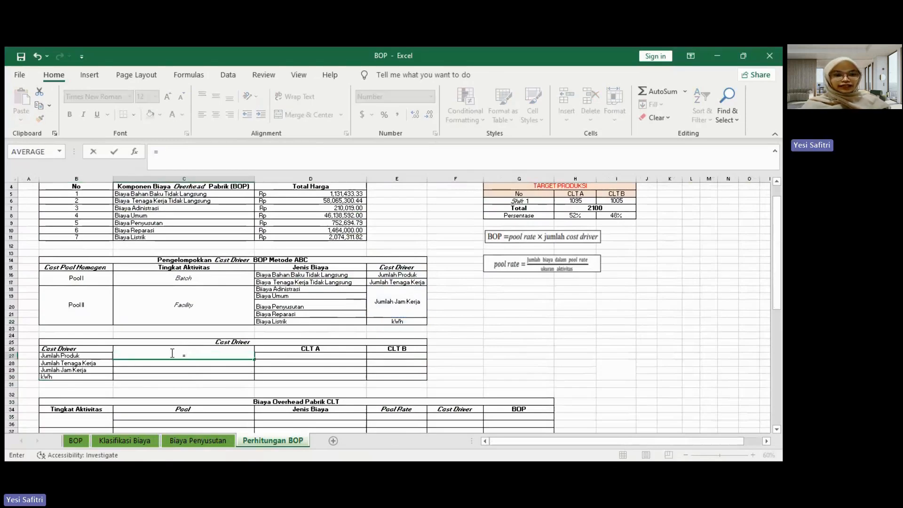
{"action": "left_click", "coordinate": [143, 438]}
{"action": "left_click_drag", "start_coordinate": [608, 439], "coordinate": [484, 432]}
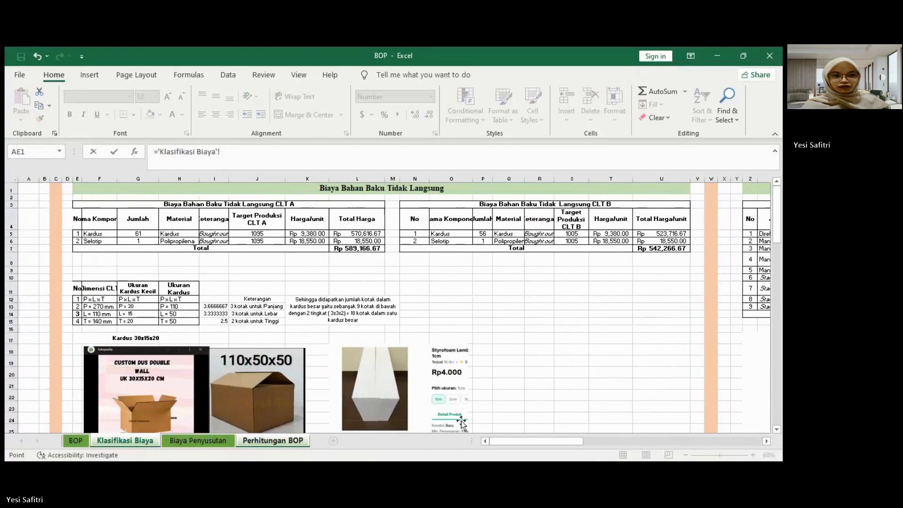
{"action": "left_click_drag", "start_coordinate": [536, 441], "coordinate": [515, 433]}
{"action": "left_click", "coordinate": [142, 234]}
{"action": "type", "text": "+"}
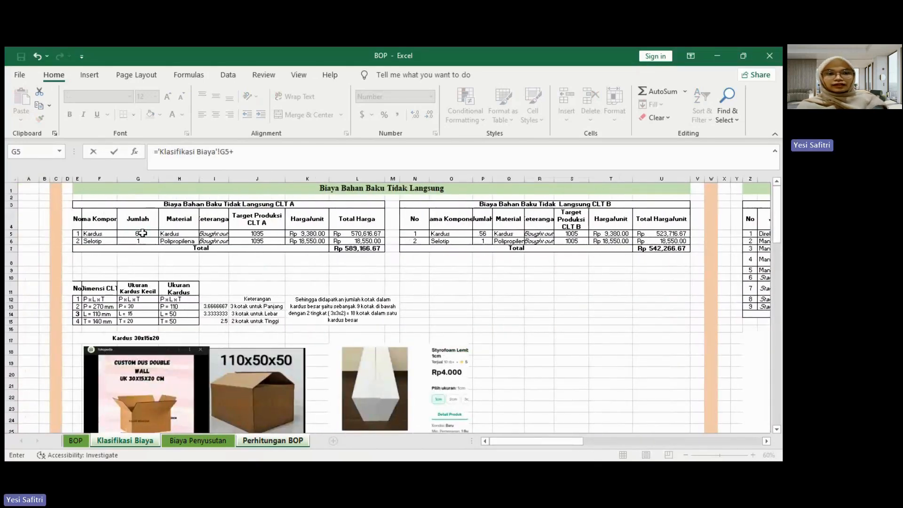
{"action": "left_click", "coordinate": [482, 234]}
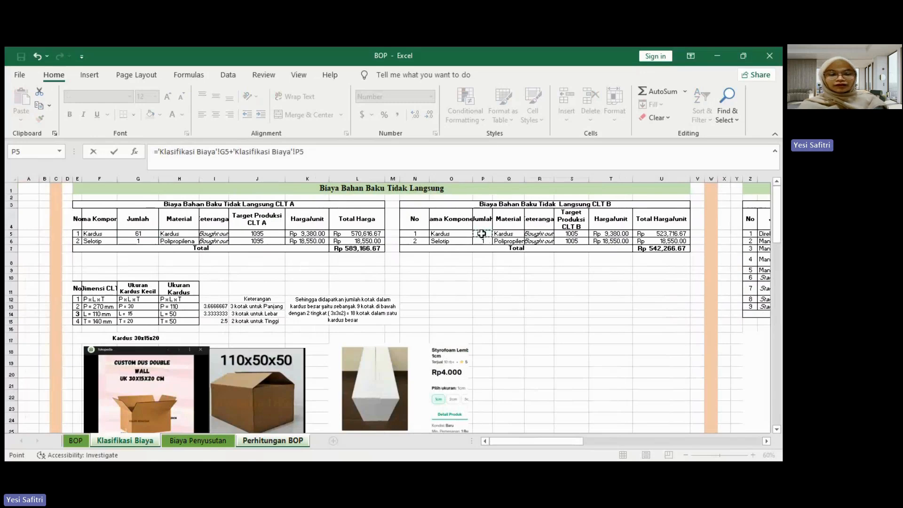
{"action": "key", "text": "Return"}
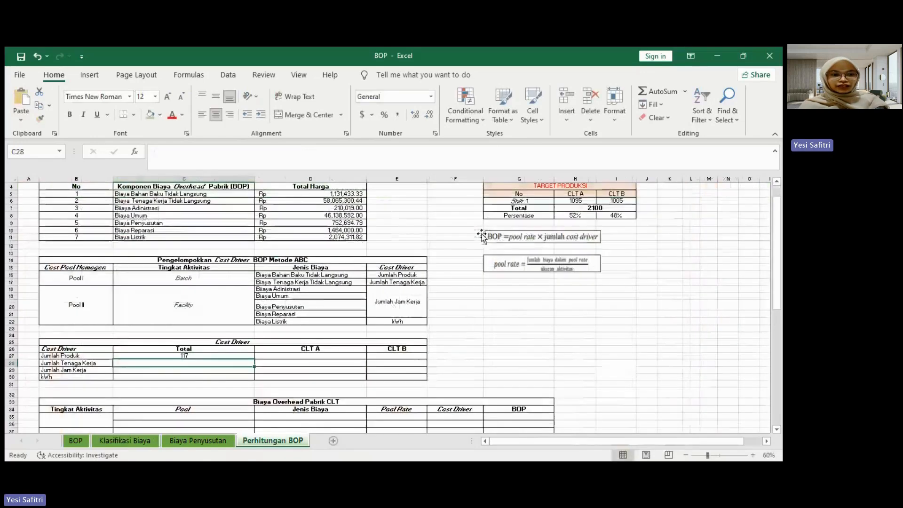
Step: Check the indirect labour table on the Klasifikasi Biaya sheet and enter 10 as the Jumlah Tenaga Kerja total in C28
{"action": "left_click", "coordinate": [134, 438]}
{"action": "left_click_drag", "start_coordinate": [515, 439], "coordinate": [588, 444]}
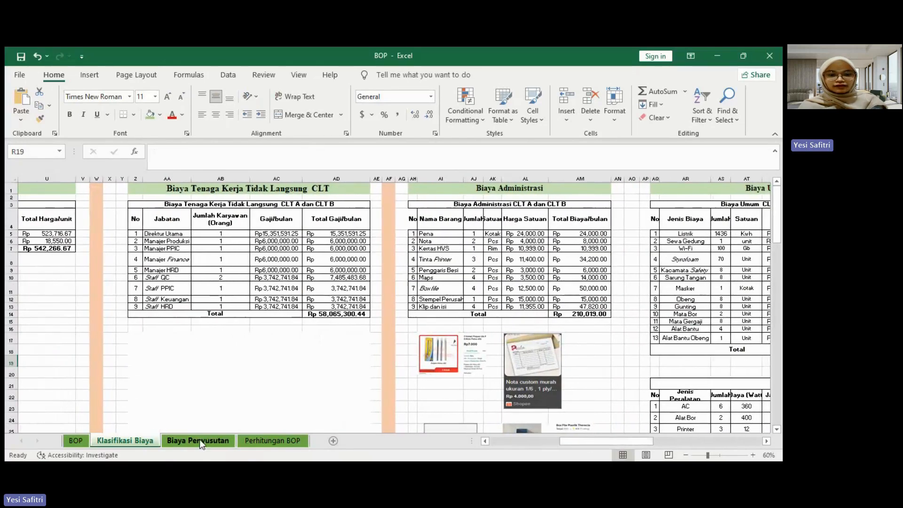
{"action": "left_click", "coordinate": [199, 439]}
{"action": "type", "text": "10"}
{"action": "key", "text": "Escape"}
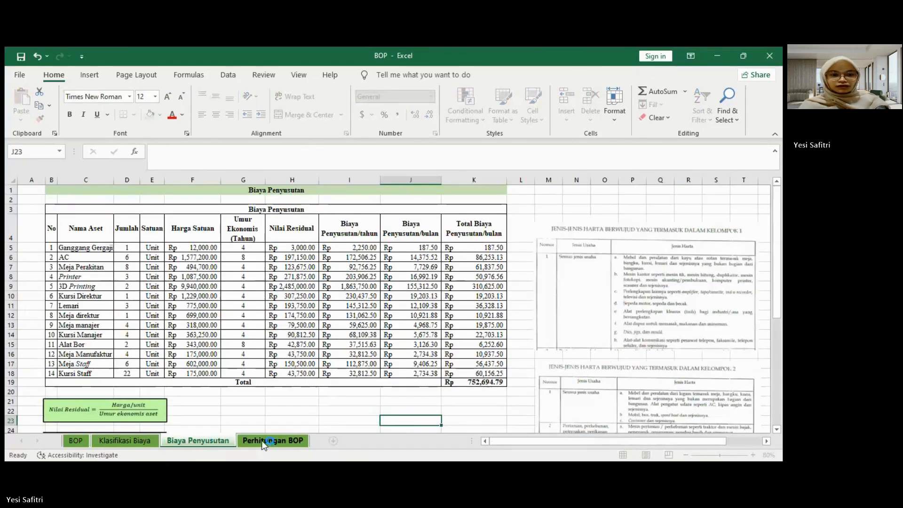
{"action": "left_click", "coordinate": [261, 440]}
{"action": "type", "text": "10"}
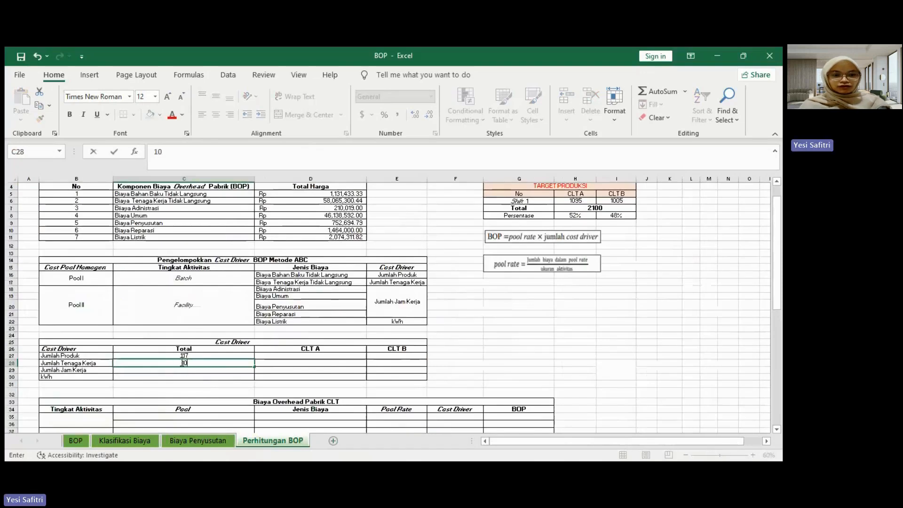
{"action": "key", "text": "Return"}
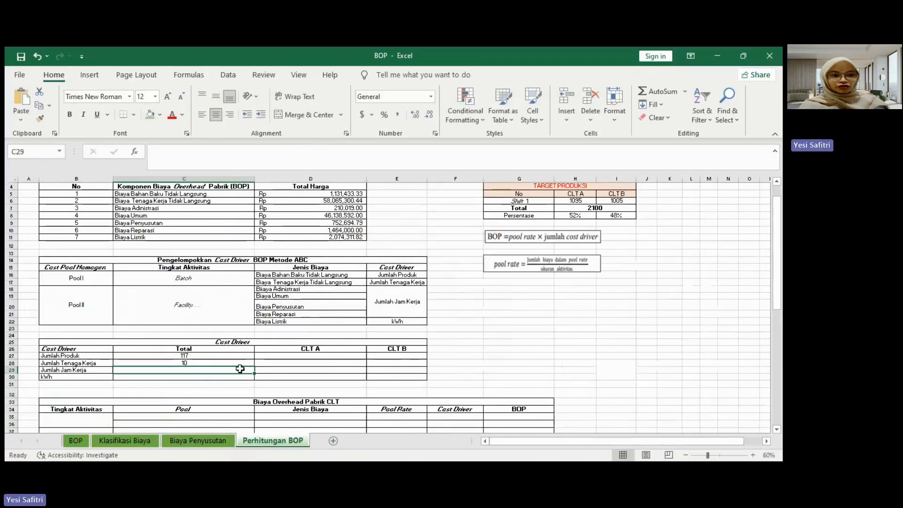
Step: Calculate the Jumlah Jam Kerja total in C29 with the formula =8*22
{"action": "type", "text": "="}
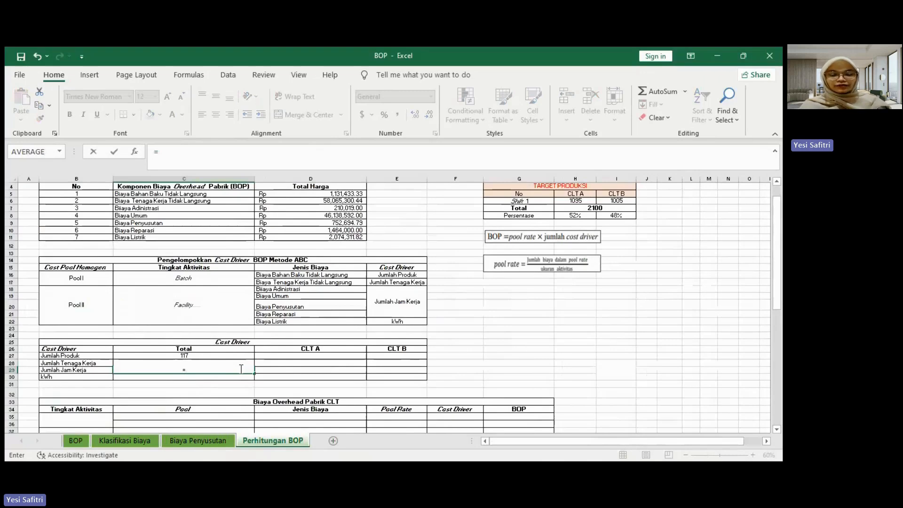
{"action": "type", "text": "8"}
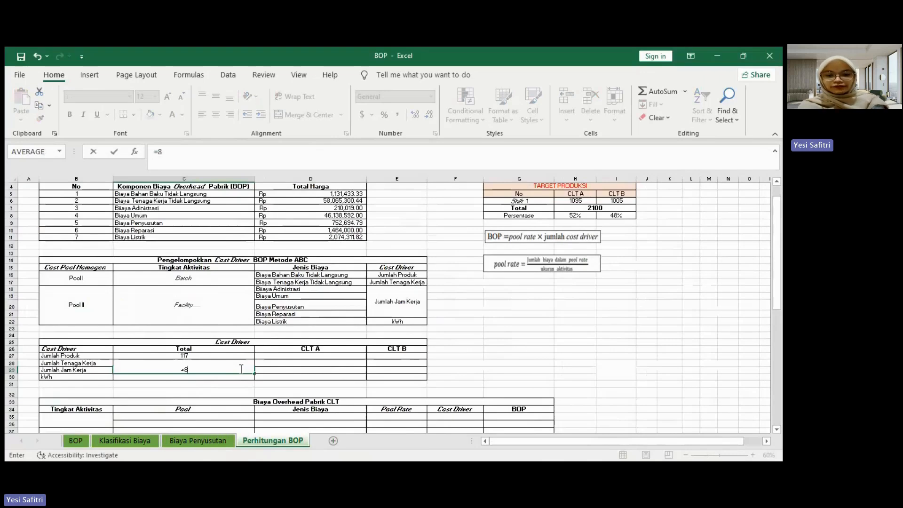
{"action": "type", "text": "*22"}
{"action": "key", "text": "Return"}
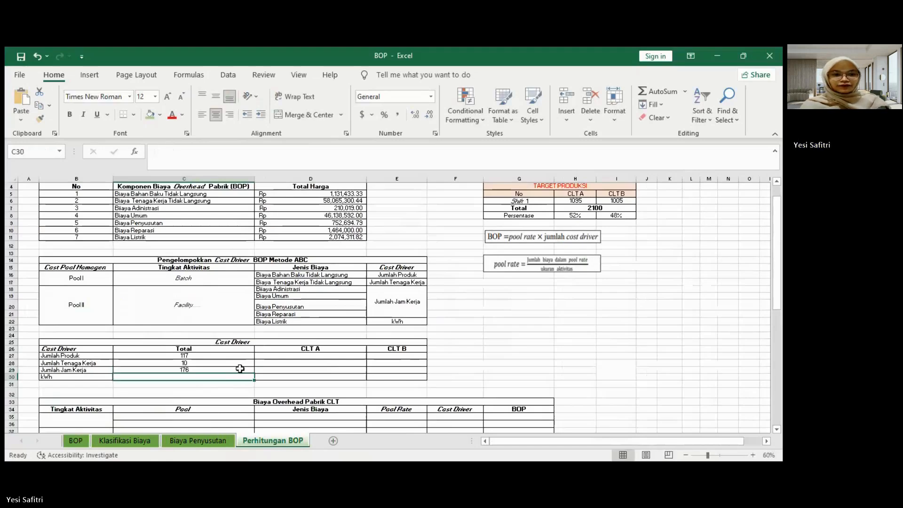
Step: Link the kWh total in C30 to Jumlah kWh in AS31 of the Klasifikasi Biaya sheet
{"action": "type", "text": "="}
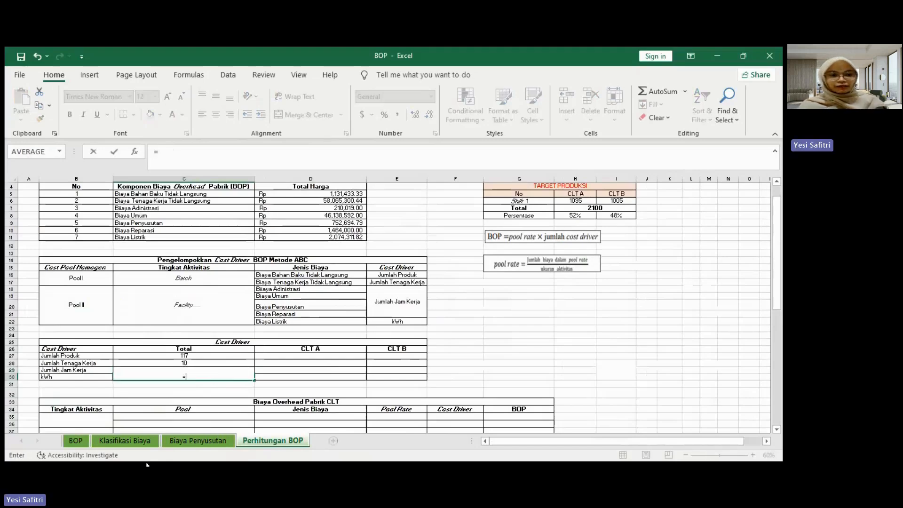
{"action": "left_click", "coordinate": [123, 441]}
{"action": "left_click", "coordinate": [608, 442]}
{"action": "scroll", "coordinate": [543, 361], "scroll_direction": "down", "scroll_amount": 5}
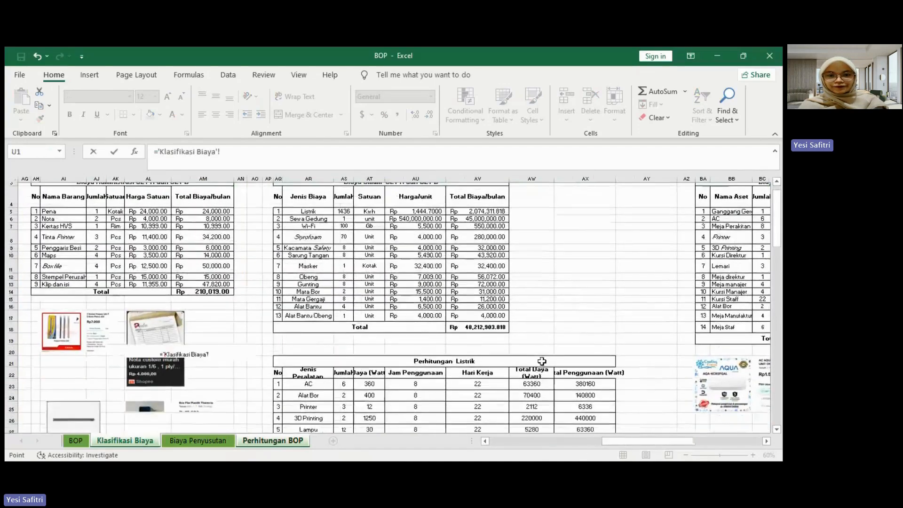
{"action": "left_click", "coordinate": [343, 355]}
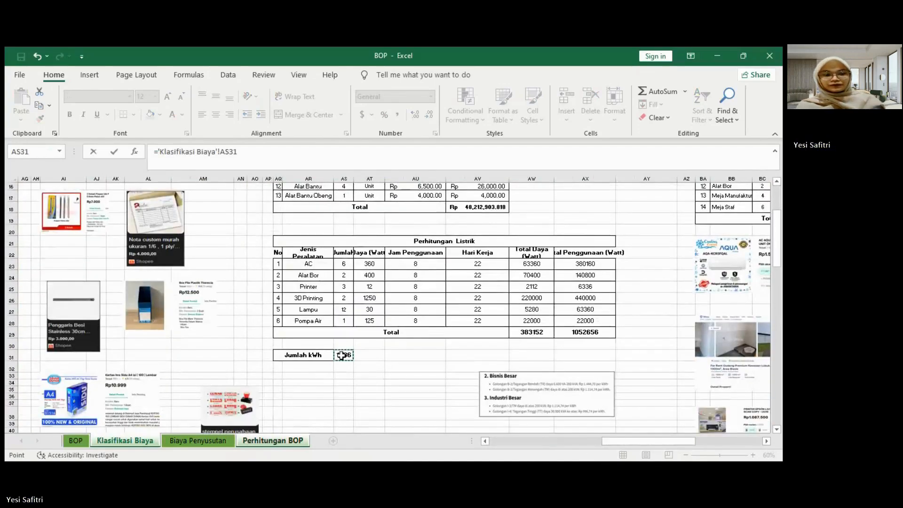
{"action": "key", "text": "Return"}
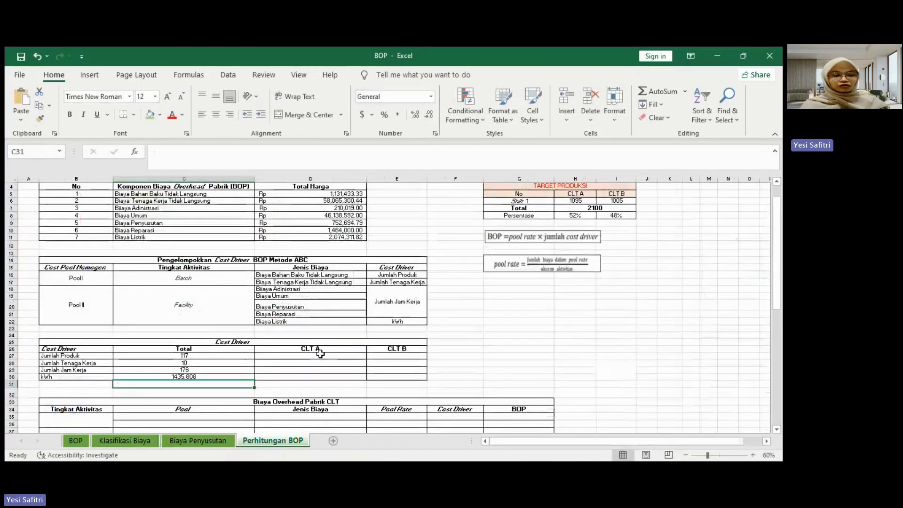
Step: Calculate CLT A's Jumlah Produk in D27 with the formula =C27*$H$8
{"action": "left_click", "coordinate": [317, 357]}
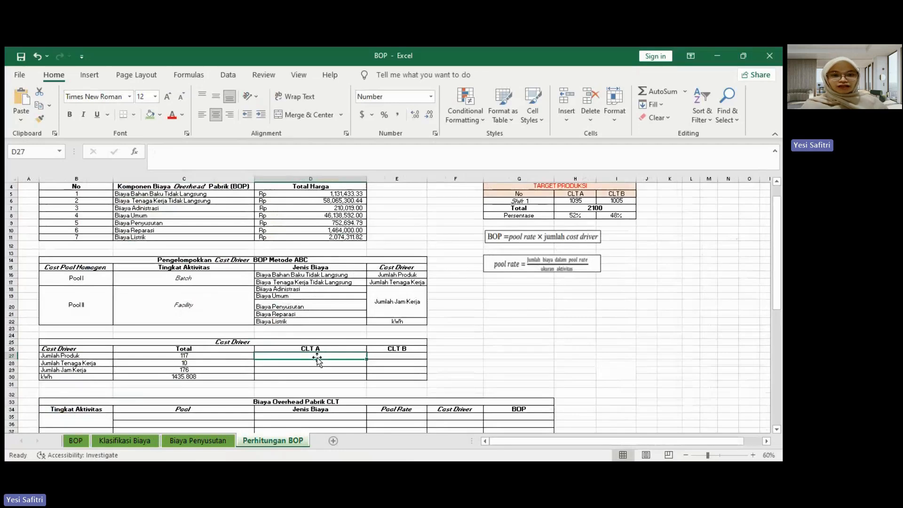
{"action": "type", "text": "="}
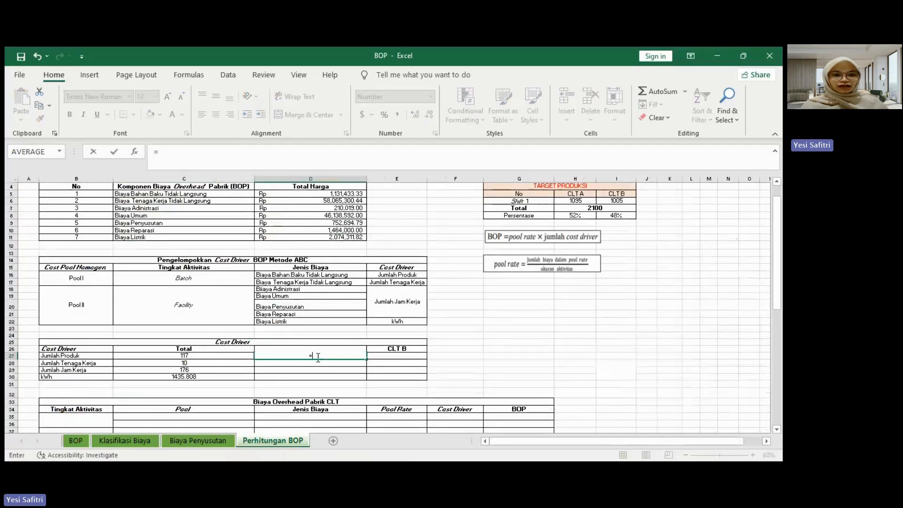
{"action": "left_click", "coordinate": [221, 356]}
{"action": "type", "text": "*"}
{"action": "left_click", "coordinate": [581, 215]}
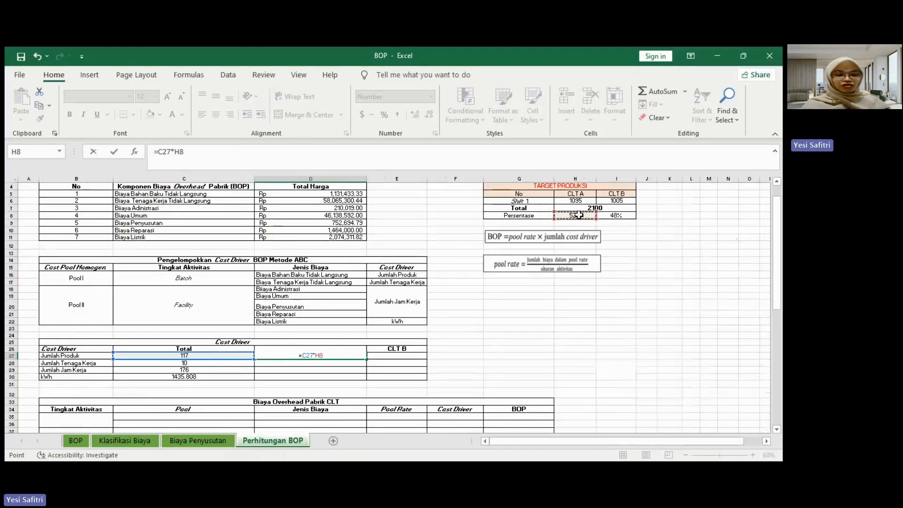
{"action": "key", "text": "F4"}
{"action": "key", "text": "Return"}
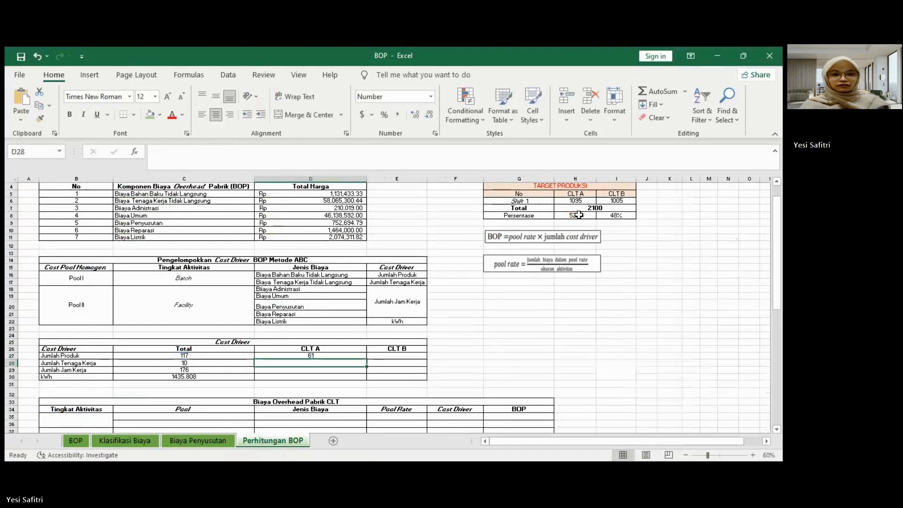
Step: Fill the CLT A formula from D27 down to D30 and show D28:D30 with two decimal places
{"action": "left_click", "coordinate": [311, 356]}
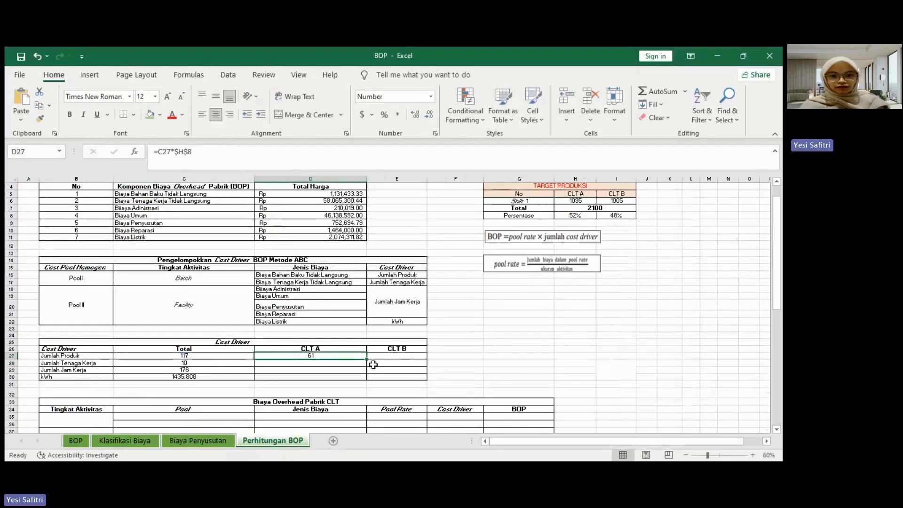
{"action": "left_click_drag", "start_coordinate": [366, 358], "coordinate": [331, 377]}
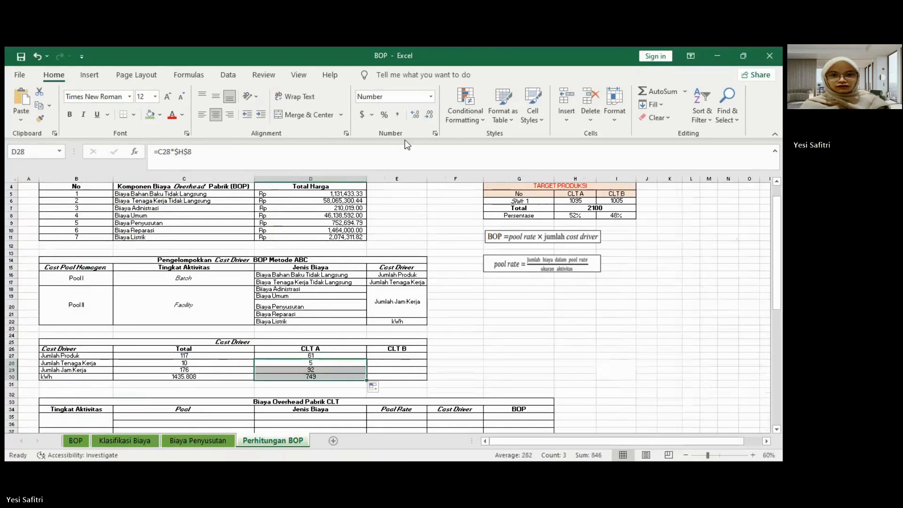
{"action": "left_click", "coordinate": [416, 116]}
{"action": "left_click", "coordinate": [416, 114]}
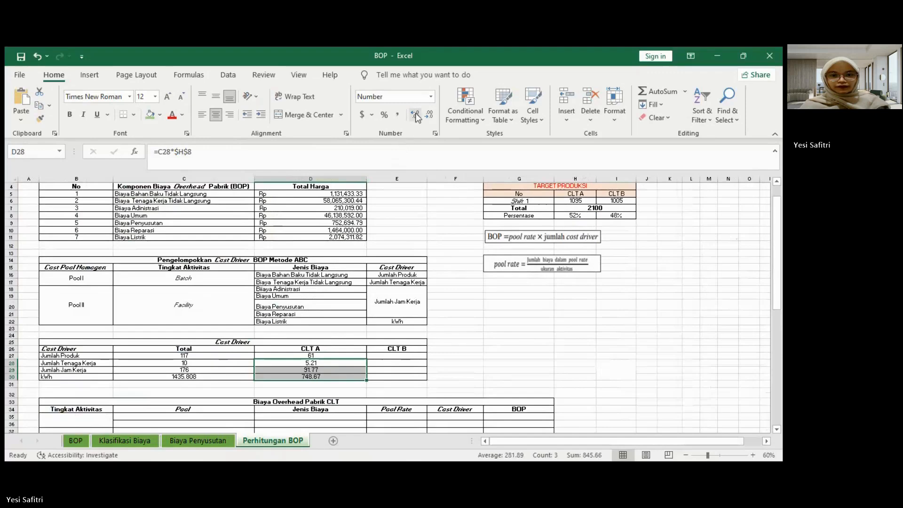
Step: Calculate CLT B's Jumlah Produk in E27 by multiplying C27 by an absolute reference to the percentage in I8
{"action": "left_click", "coordinate": [404, 356]}
{"action": "type", "text": "="}
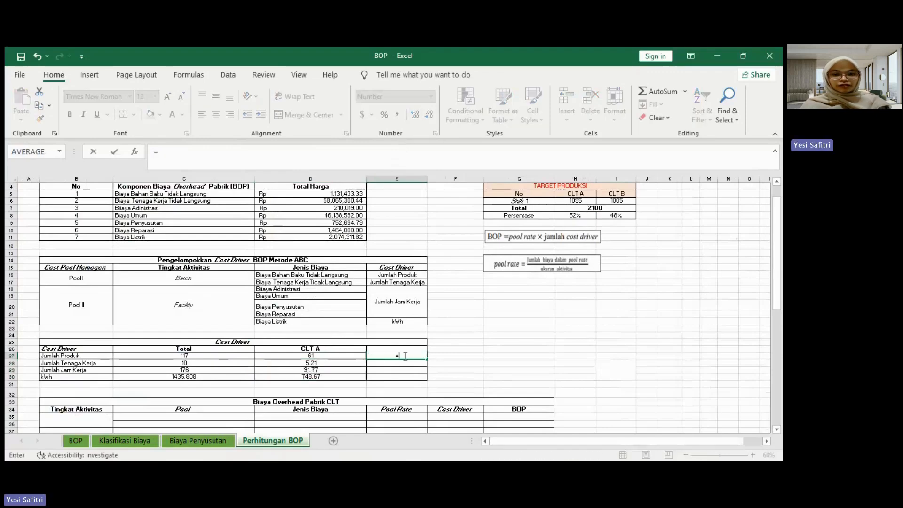
{"action": "left_click", "coordinate": [217, 357]}
{"action": "type", "text": "*"}
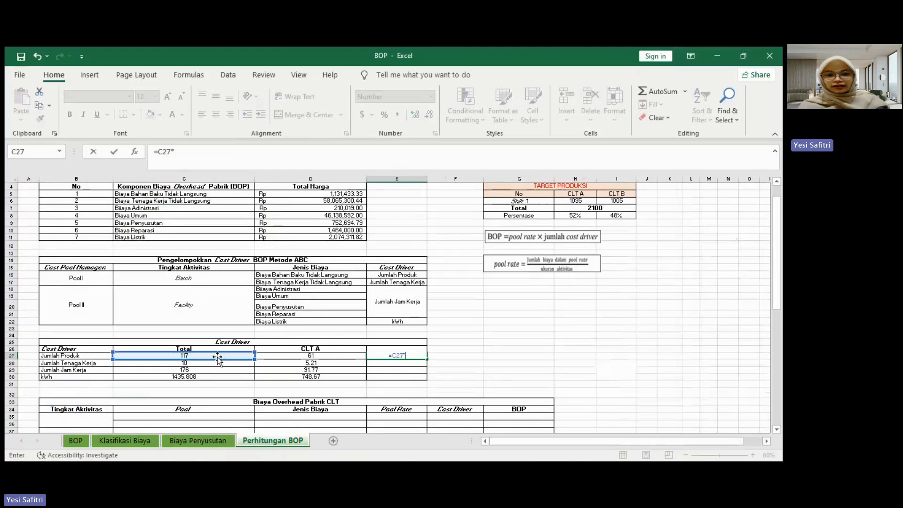
{"action": "left_click", "coordinate": [606, 215]}
{"action": "key", "text": "F4"}
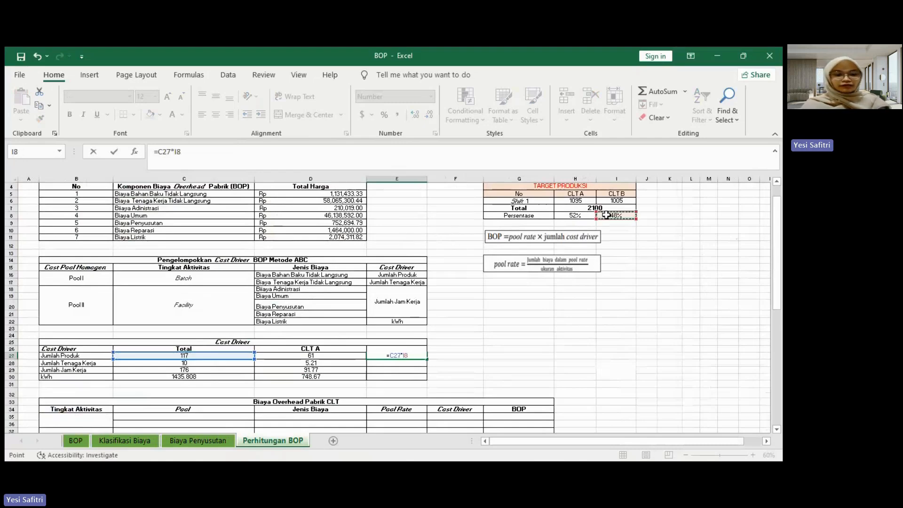
{"action": "key", "text": "Return"}
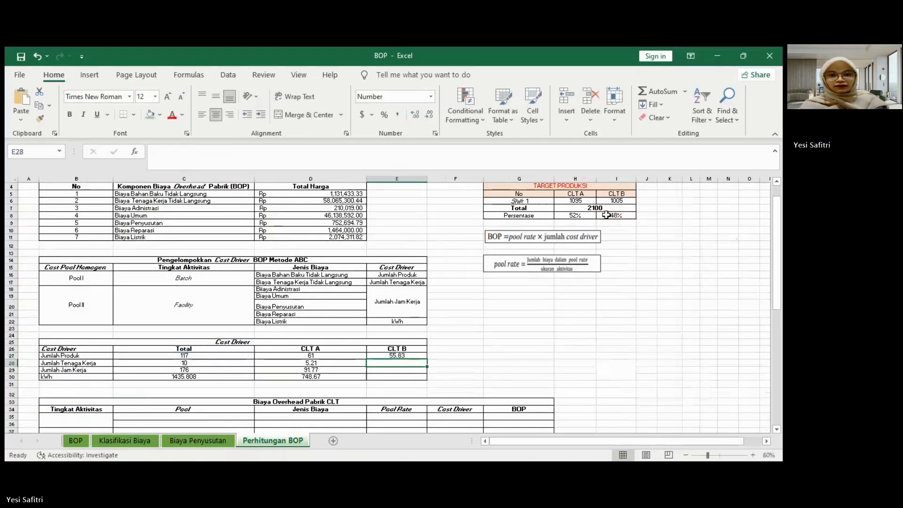
Step: Fill the CLT B formula from E27 down to E30
{"action": "left_click", "coordinate": [406, 356]}
{"action": "left_click_drag", "start_coordinate": [427, 359], "coordinate": [427, 378]}
{"action": "scroll", "coordinate": [427, 378], "scroll_direction": "down", "scroll_amount": 2}
{"action": "left_click", "coordinate": [518, 339]}
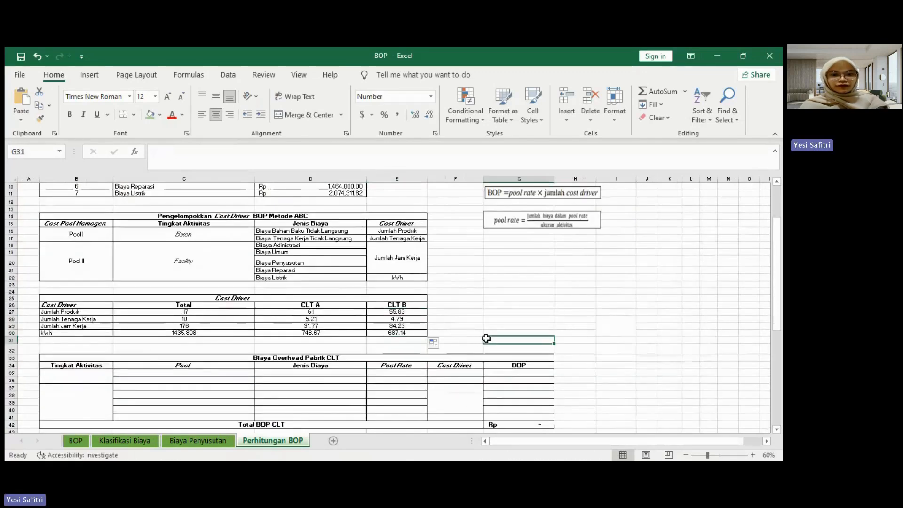
Step: Link the Tingkat Aktivitas cells of the Biaya Overhead Pabrik CLT table to Batch in C16 and Facility in C18
{"action": "left_click", "coordinate": [91, 380]}
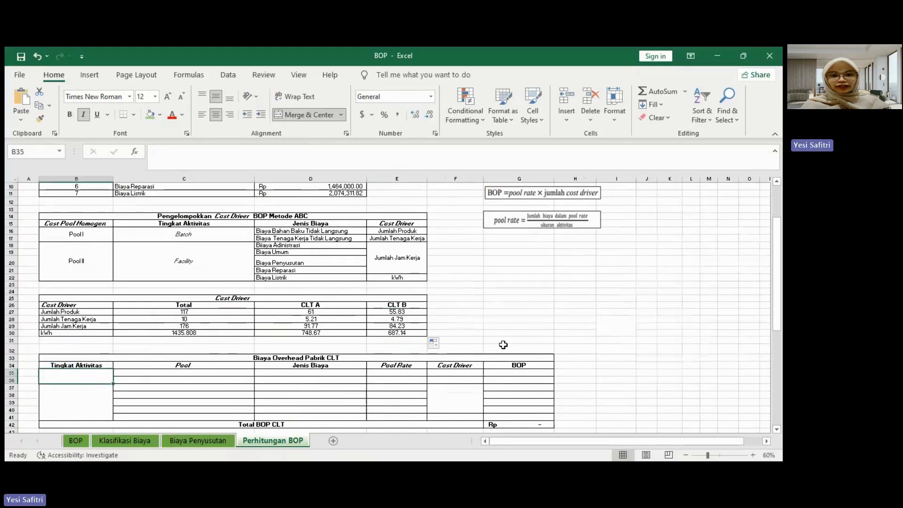
{"action": "scroll", "coordinate": [503, 345], "scroll_direction": "down", "scroll_amount": 1}
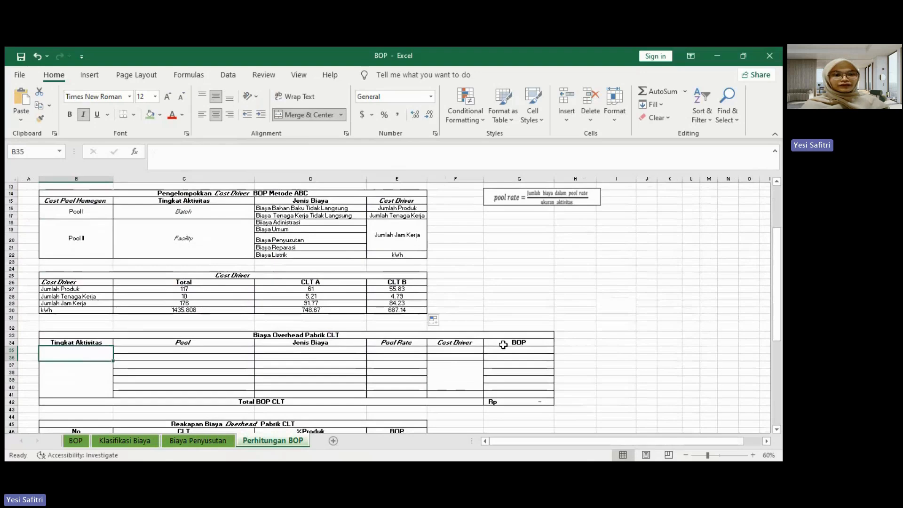
{"action": "scroll", "coordinate": [470, 342], "scroll_direction": "up", "scroll_amount": 1}
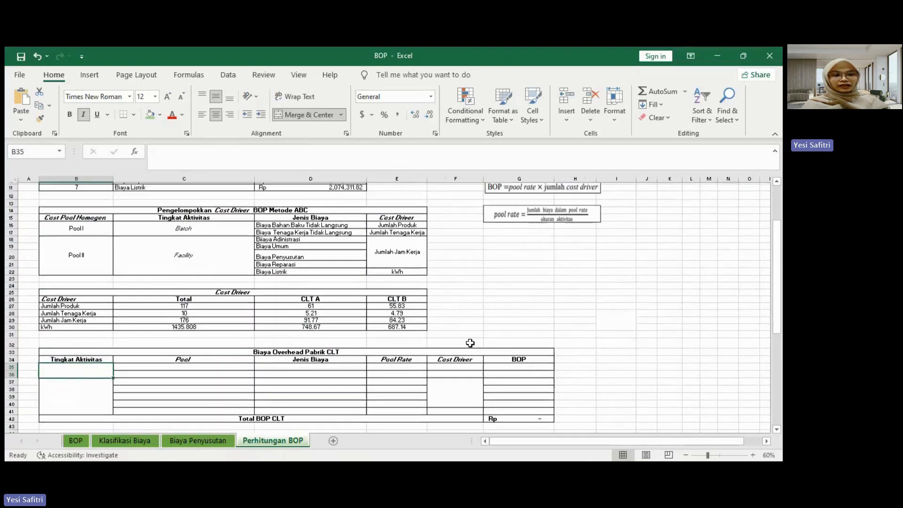
{"action": "type", "text": "="}
{"action": "left_click", "coordinate": [205, 235]}
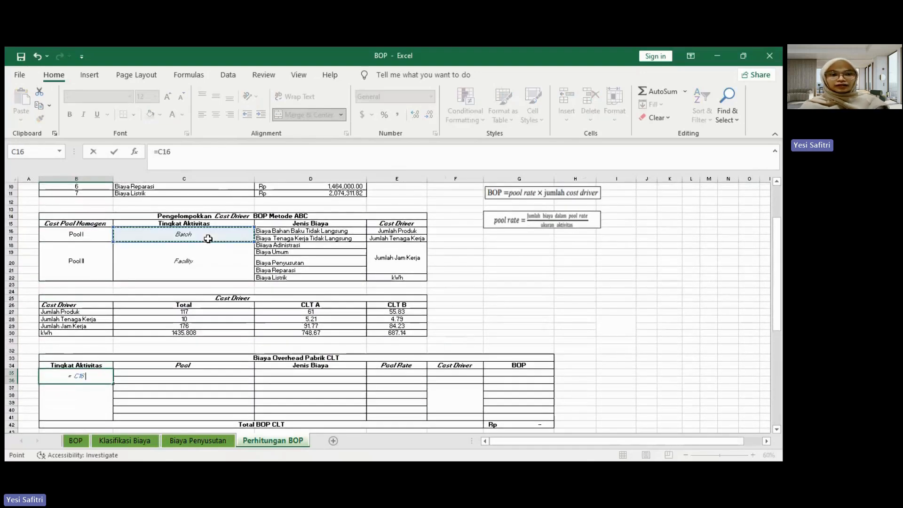
{"action": "key", "text": "Return"}
{"action": "type", "text": "="}
{"action": "left_click", "coordinate": [172, 248]}
{"action": "key", "text": "Return"}
Step: Enter "Pool rate 1" in C35 and fill the series down to "Pool rate 7" in C41
{"action": "scroll", "coordinate": [208, 318], "scroll_direction": "down", "scroll_amount": 1}
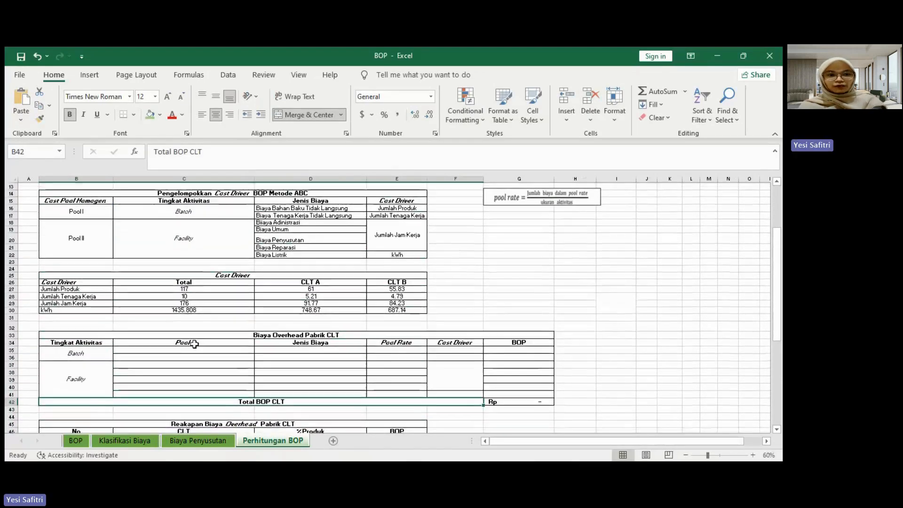
{"action": "left_click", "coordinate": [188, 348]}
{"action": "type", "text": "Pooo"}
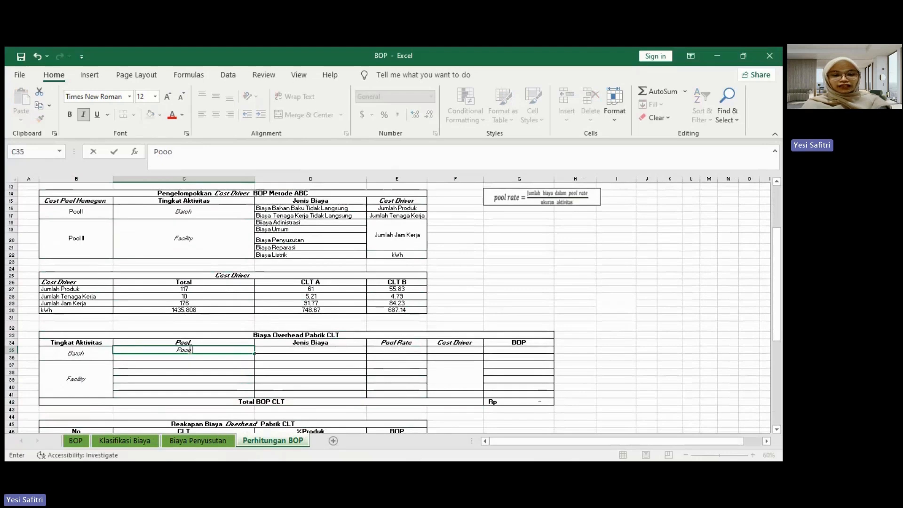
{"action": "type", "text": " R"}
{"action": "key", "text": "BackSpace"}
{"action": "type", "text": "rae"}
{"action": "key", "text": "BackSpace"}
{"action": "key", "text": "BackSpace"}
{"action": "type", "text": "te"}
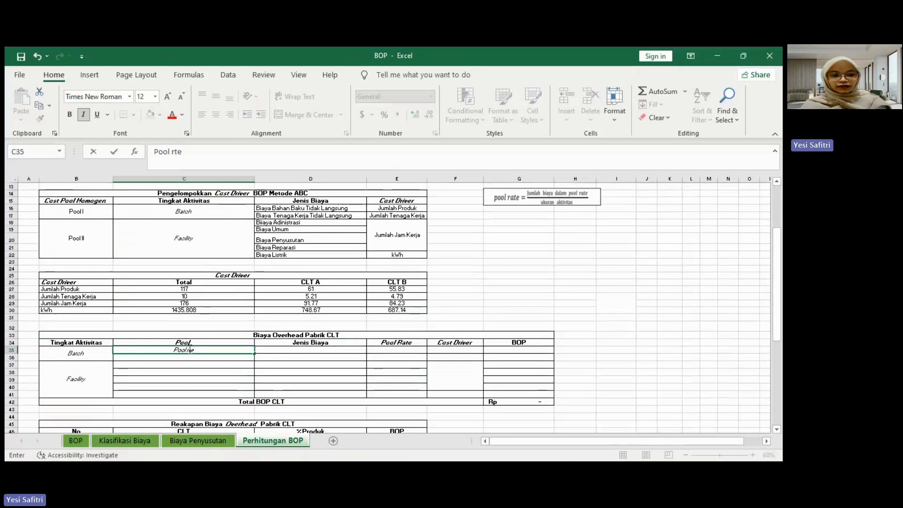
{"action": "scroll", "coordinate": [271, 353], "scroll_direction": "down", "scroll_amount": 1}
{"action": "key", "text": "BackSpace"}
{"action": "key", "text": "BackSpace"}
{"action": "key", "text": "BackSpace"}
{"action": "type", "text": "e 1"}
{"action": "key", "text": "Return"}
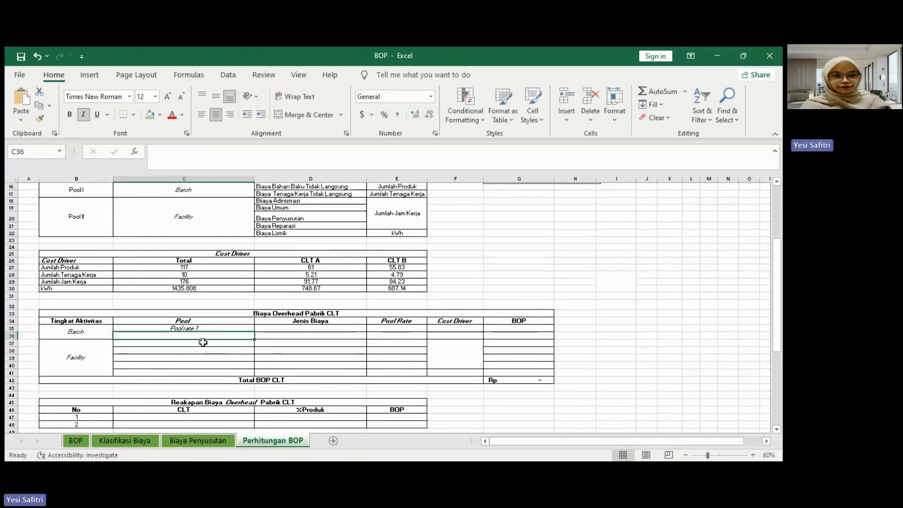
{"action": "key", "text": "Up"}
{"action": "left_click_drag", "start_coordinate": [255, 332], "coordinate": [255, 375]}
Step: Link Jenis Biaya cell D35 to Biaya Bahan Baku Tidak Langsung in D16 and fill the link down to D41
{"action": "left_click", "coordinate": [321, 331]}
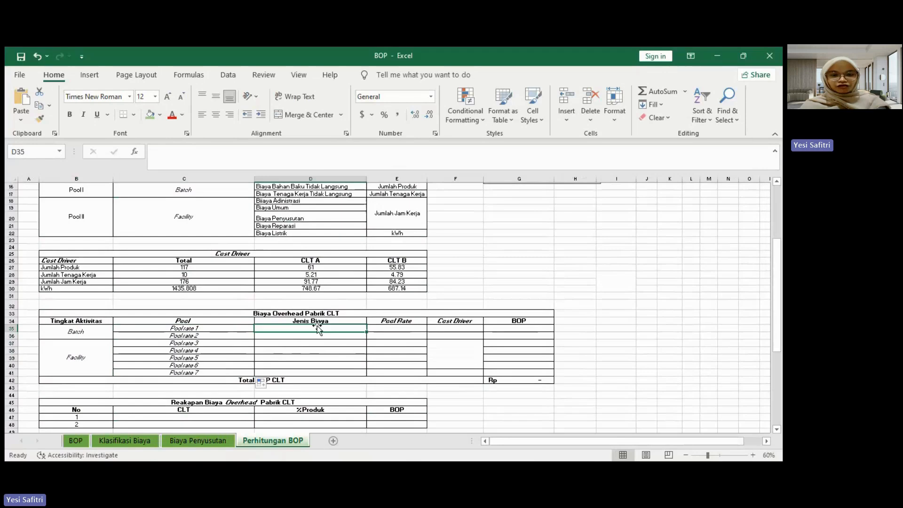
{"action": "type", "text": "="}
{"action": "scroll", "coordinate": [324, 340], "scroll_direction": "up", "scroll_amount": 3}
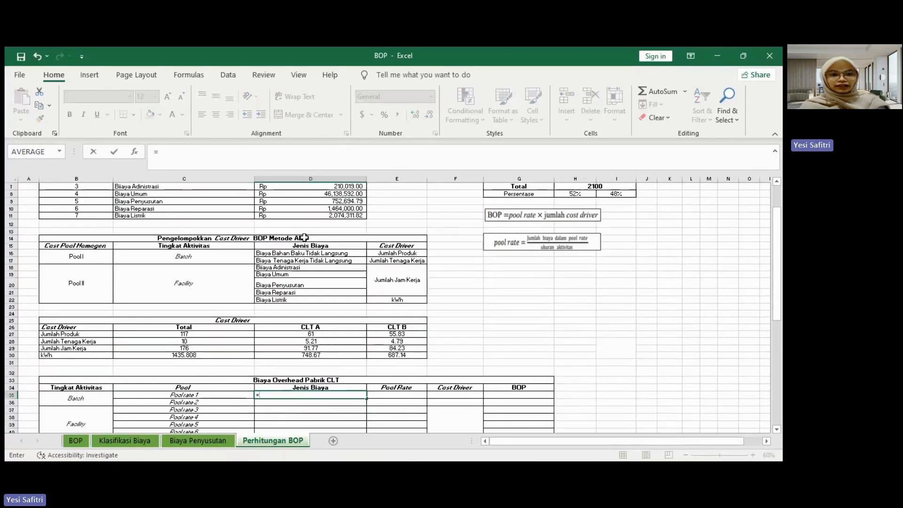
{"action": "left_click", "coordinate": [299, 253]}
{"action": "key", "text": "Return"}
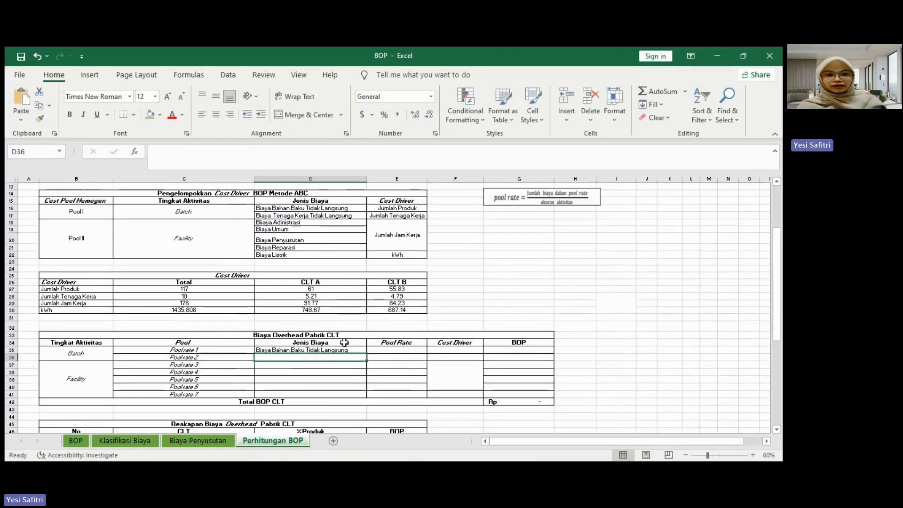
{"action": "left_click", "coordinate": [336, 349]}
{"action": "left_click_drag", "start_coordinate": [367, 353], "coordinate": [365, 398]}
Step: Calculate the Pool Rate for Biaya Bahan Baku Tidak Langsung in E35 with the formula =D5/C27
{"action": "left_click", "coordinate": [409, 353]}
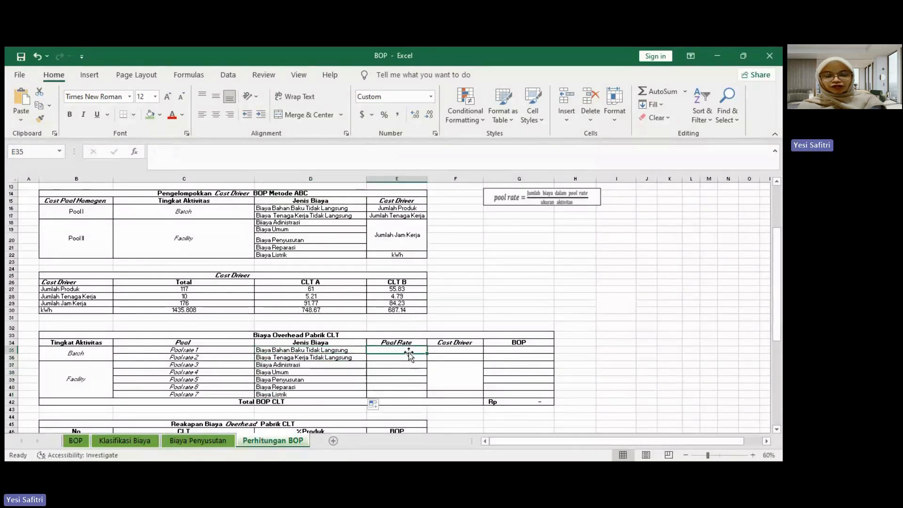
{"action": "scroll", "coordinate": [408, 352], "scroll_direction": "up", "scroll_amount": 5}
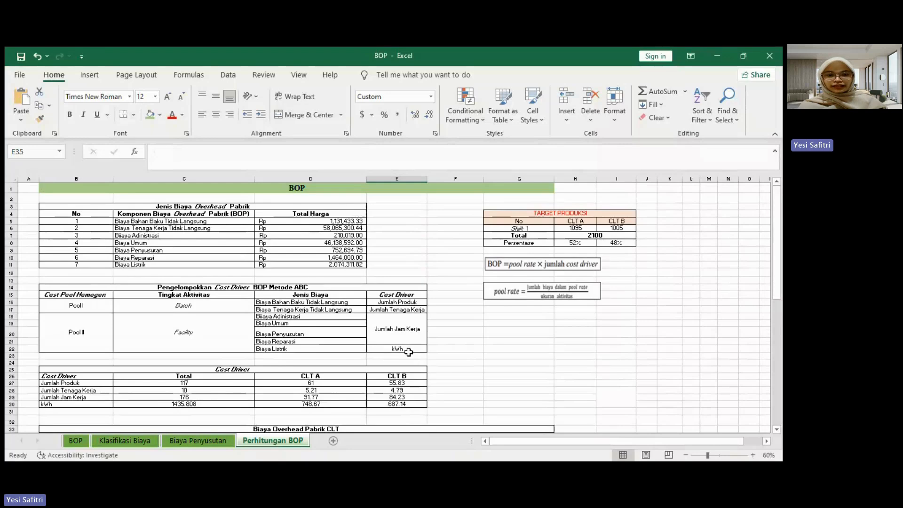
{"action": "scroll", "coordinate": [408, 352], "scroll_direction": "down", "scroll_amount": 3}
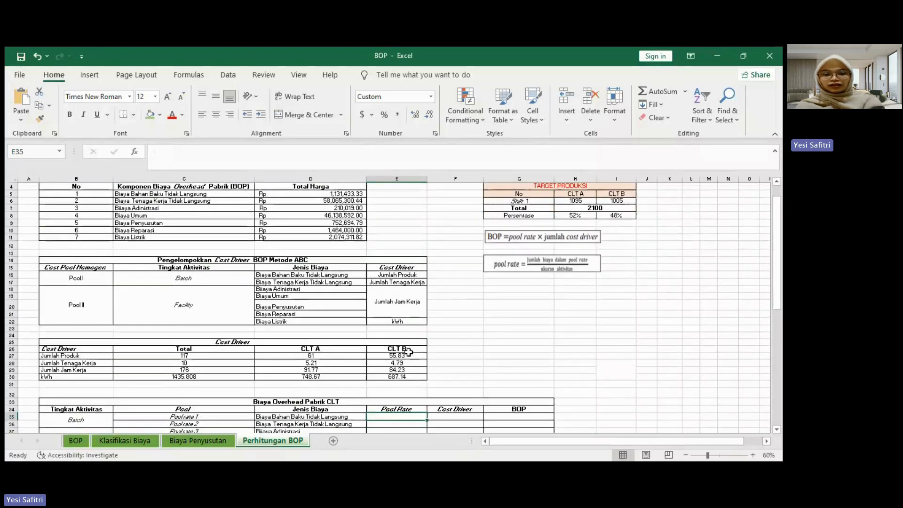
{"action": "type", "text": "="}
{"action": "scroll", "coordinate": [408, 354], "scroll_direction": "up", "scroll_amount": 3}
{"action": "left_click", "coordinate": [322, 221]}
{"action": "type", "text": "/"}
{"action": "scroll", "coordinate": [324, 221], "scroll_direction": "down", "scroll_amount": 2}
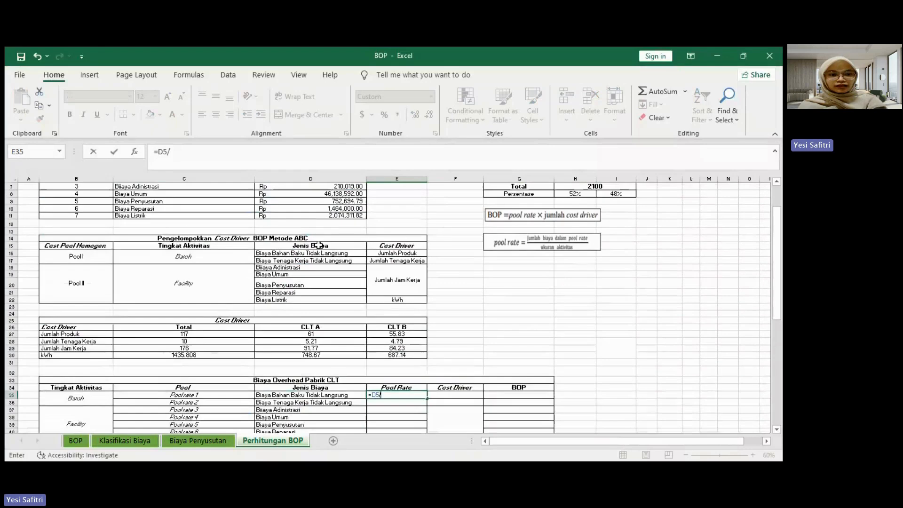
{"action": "left_click", "coordinate": [199, 334]}
{"action": "key", "text": "Return"}
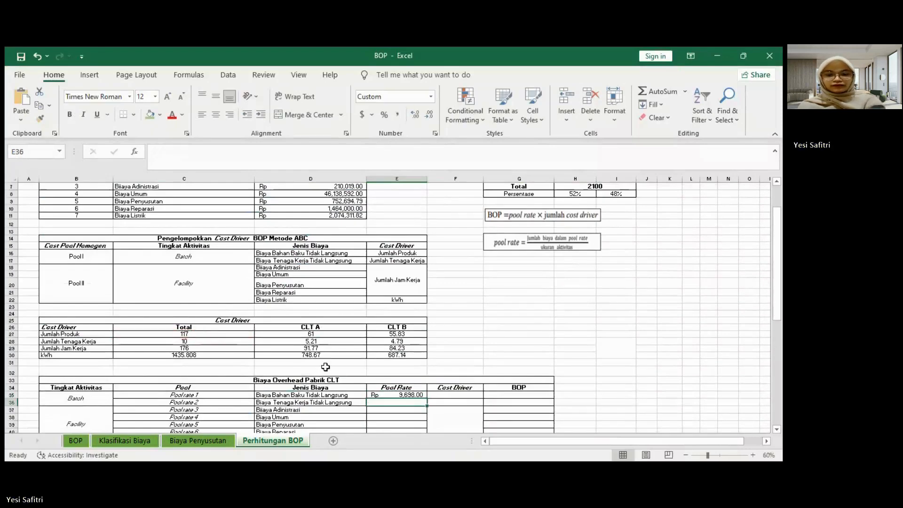
Step: Calculate the Pool Rate for Biaya Tenaga Kerja Tidak Langsung in E36 with the formula =D6/C28
{"action": "type", "text": "="}
{"action": "scroll", "coordinate": [360, 275], "scroll_direction": "up", "scroll_amount": 2}
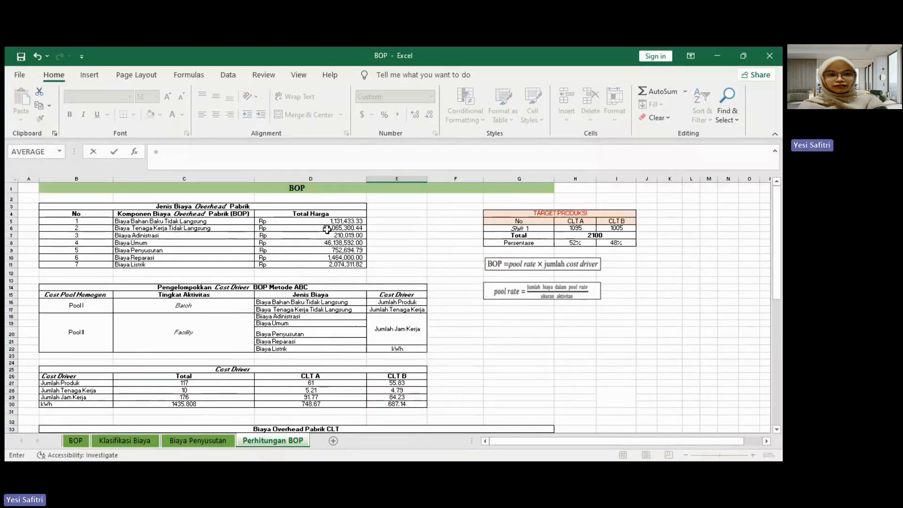
{"action": "left_click", "coordinate": [327, 229]}
{"action": "type", "text": "/"}
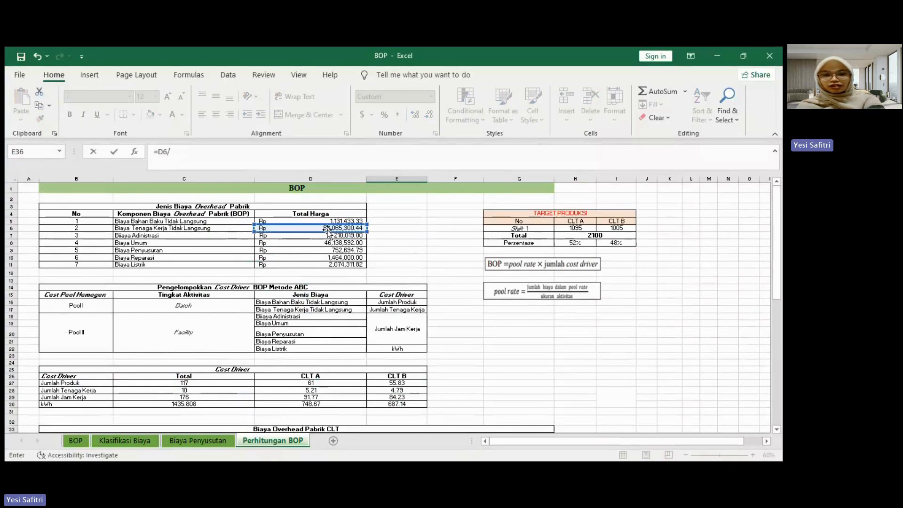
{"action": "scroll", "coordinate": [302, 282], "scroll_direction": "down", "scroll_amount": 3}
{"action": "left_click", "coordinate": [203, 320]}
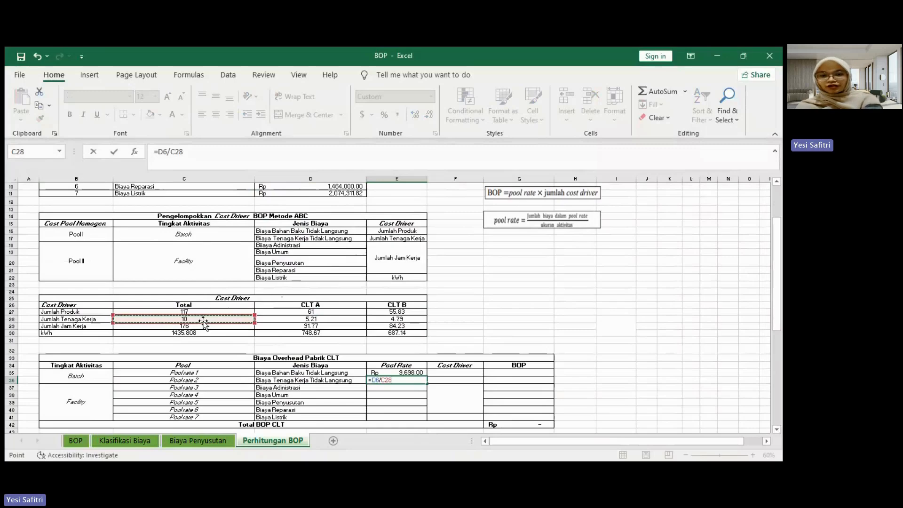
{"action": "key", "text": "Return"}
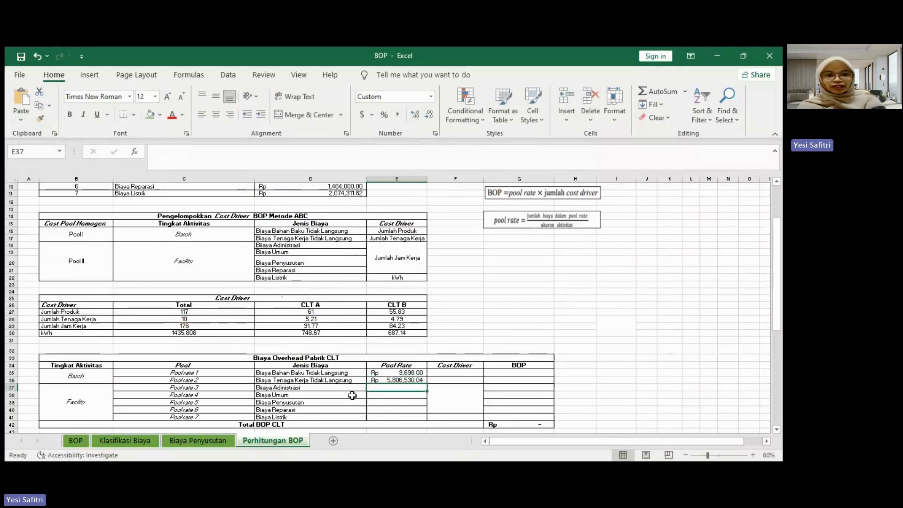
Step: Calculate the Pool Rate for Biaya Adinistrasi in E37 with the formula =D7/$C$29, keeping the Jumlah Jam Kerja reference absolute
{"action": "type", "text": "="}
{"action": "scroll", "coordinate": [322, 235], "scroll_direction": "up", "scroll_amount": 3}
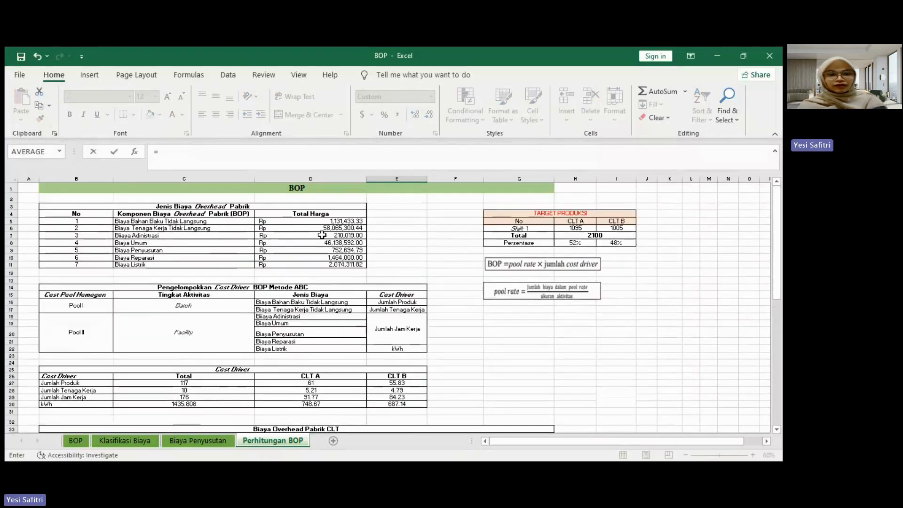
{"action": "left_click", "coordinate": [321, 235]}
{"action": "type", "text": "/"}
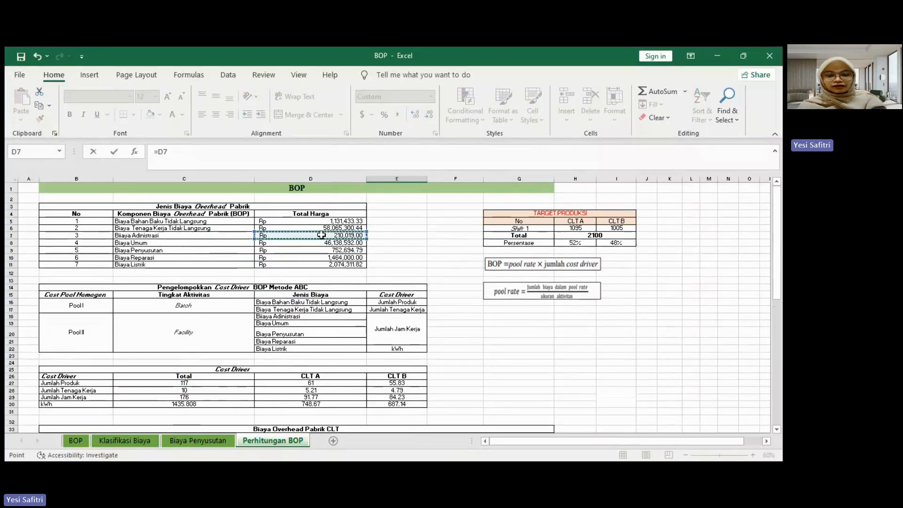
{"action": "scroll", "coordinate": [274, 318], "scroll_direction": "down", "scroll_amount": 2}
{"action": "left_click", "coordinate": [188, 342]}
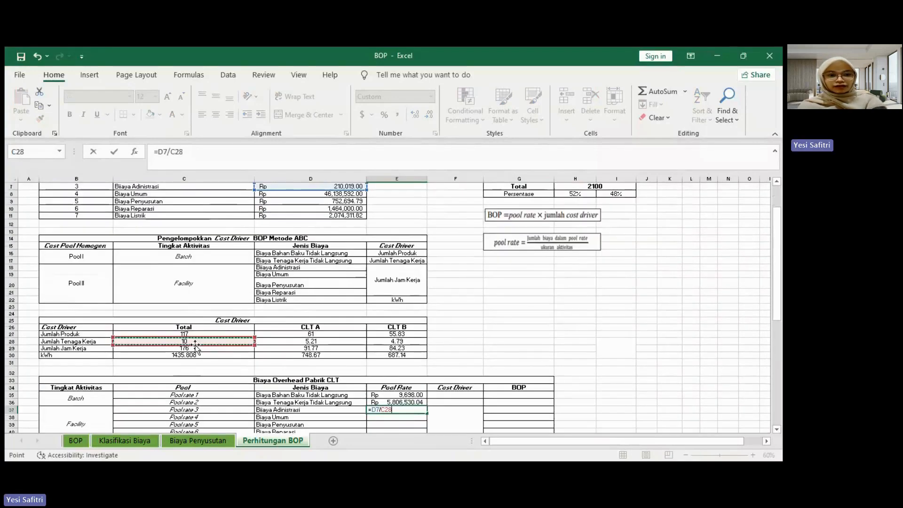
{"action": "left_click", "coordinate": [185, 348]}
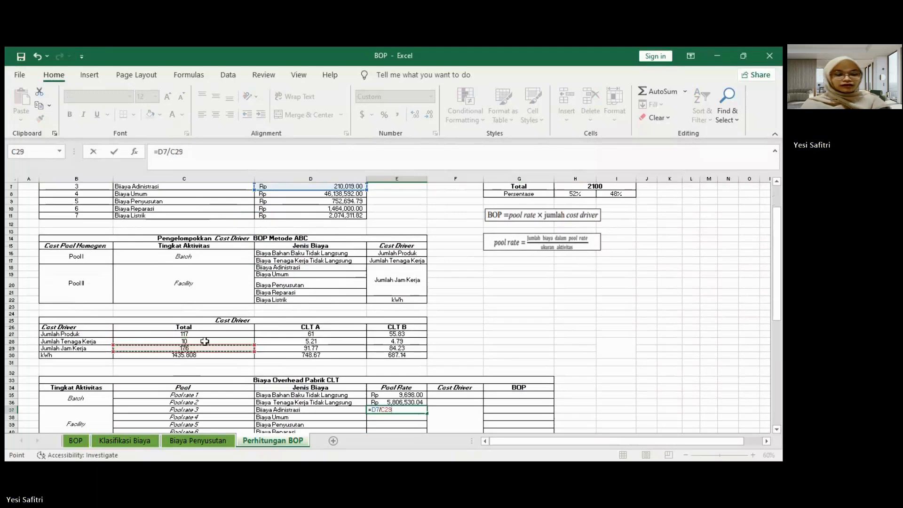
{"action": "key", "text": "F4"}
{"action": "key", "text": "Return"}
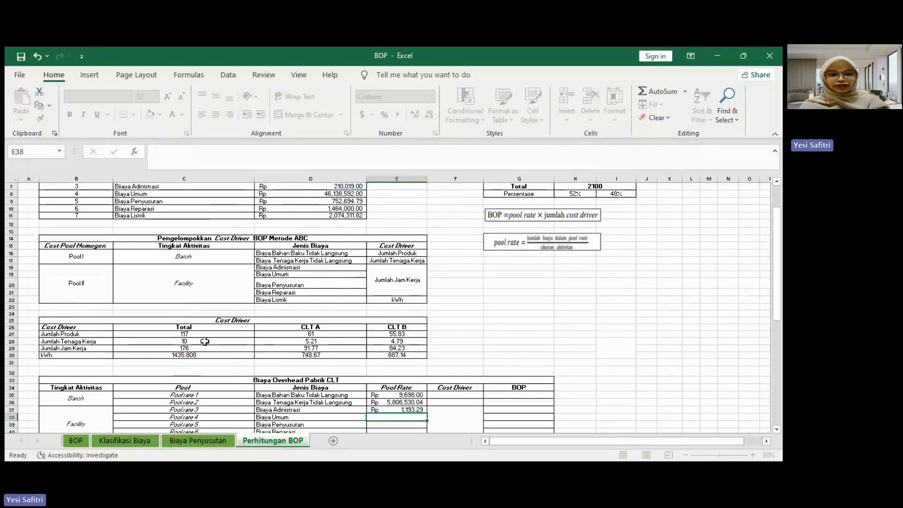
Step: Fill the Pool Rate formula from E37 down to Biaya Reparasi in E40
{"action": "left_click", "coordinate": [398, 409]}
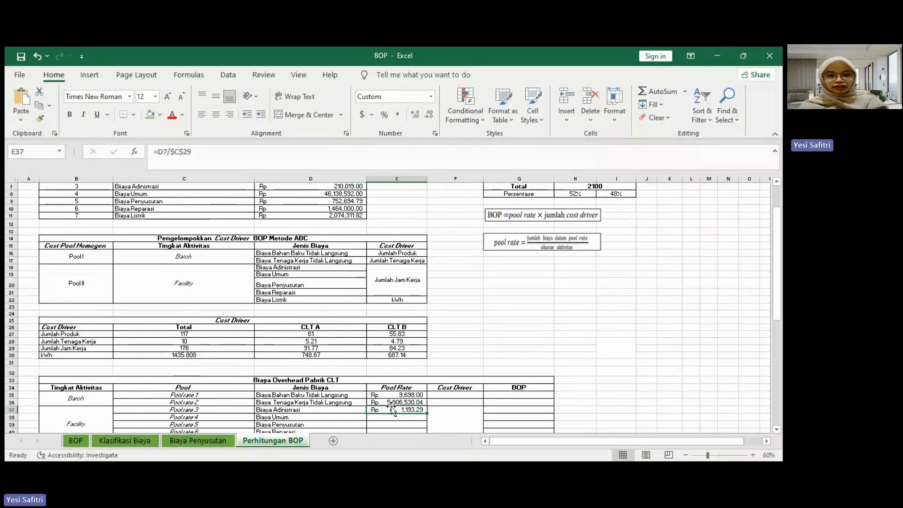
{"action": "scroll", "coordinate": [407, 406], "scroll_direction": "down", "scroll_amount": 1}
{"action": "left_click_drag", "start_coordinate": [426, 392], "coordinate": [423, 409]}
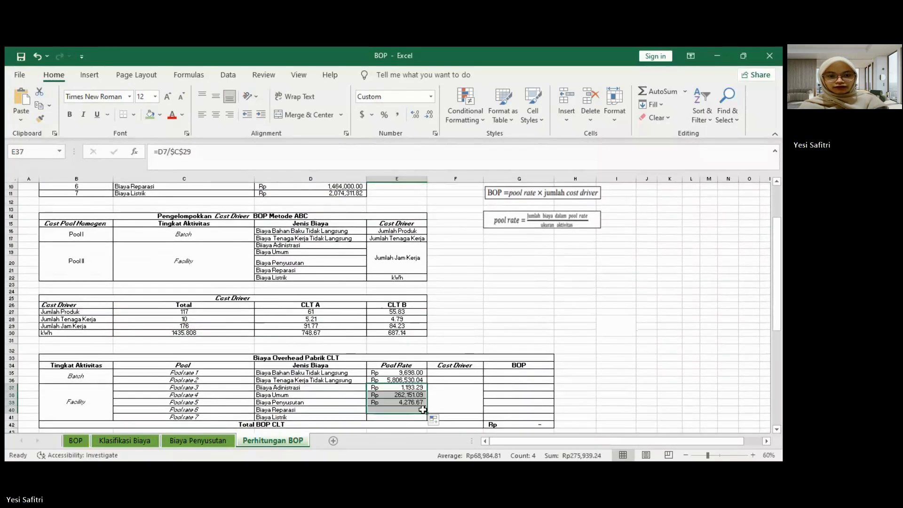
Step: Calculate the Pool Rate for Biaya Listrik in E41 with the formula =D11/C30
{"action": "left_click", "coordinate": [389, 416]}
{"action": "type", "text": "="}
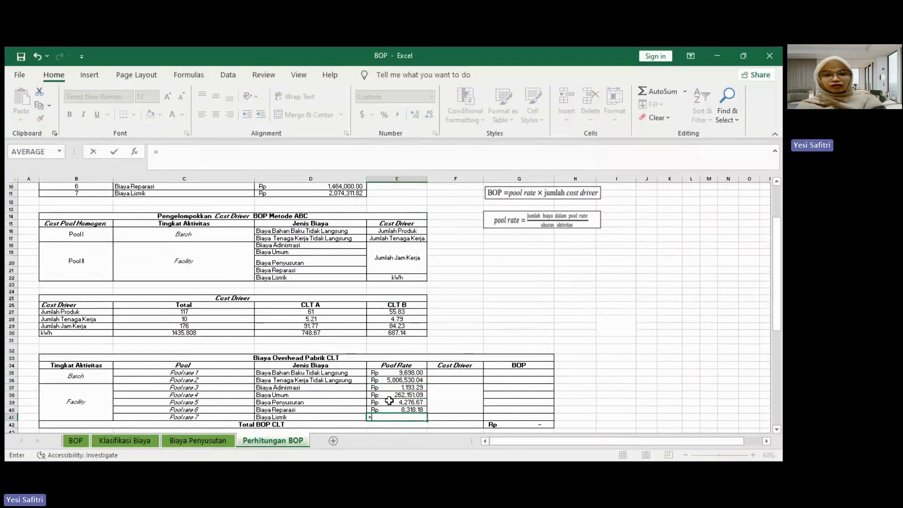
{"action": "scroll", "coordinate": [389, 391], "scroll_direction": "up", "scroll_amount": 3}
{"action": "left_click", "coordinate": [306, 265]}
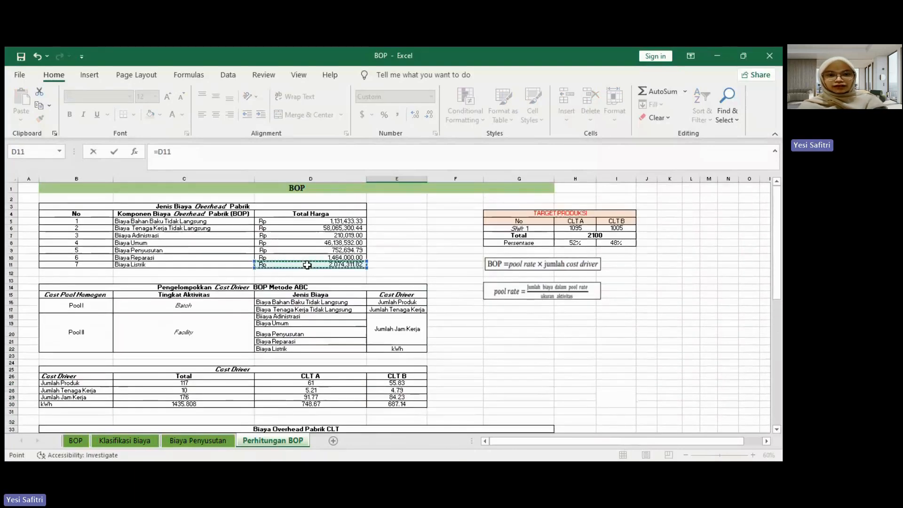
{"action": "type", "text": "/"}
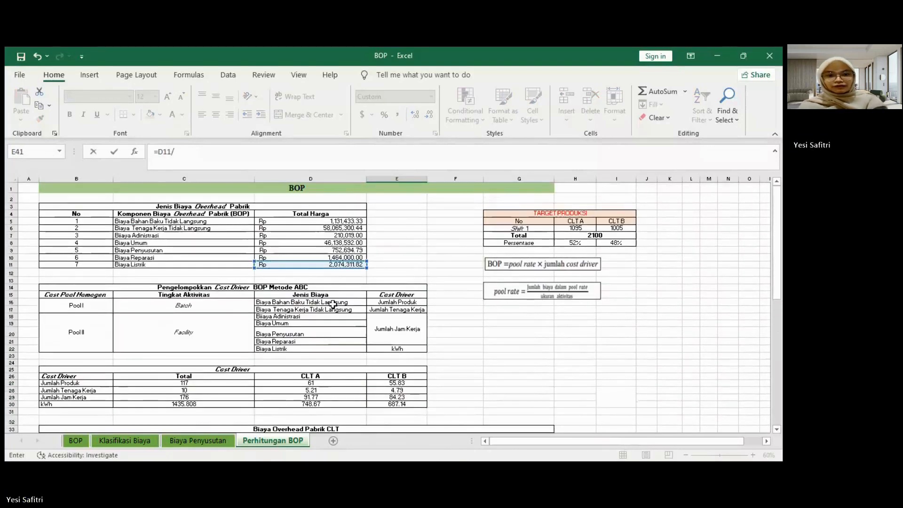
{"action": "scroll", "coordinate": [335, 308], "scroll_direction": "down", "scroll_amount": 3}
{"action": "left_click", "coordinate": [197, 333]}
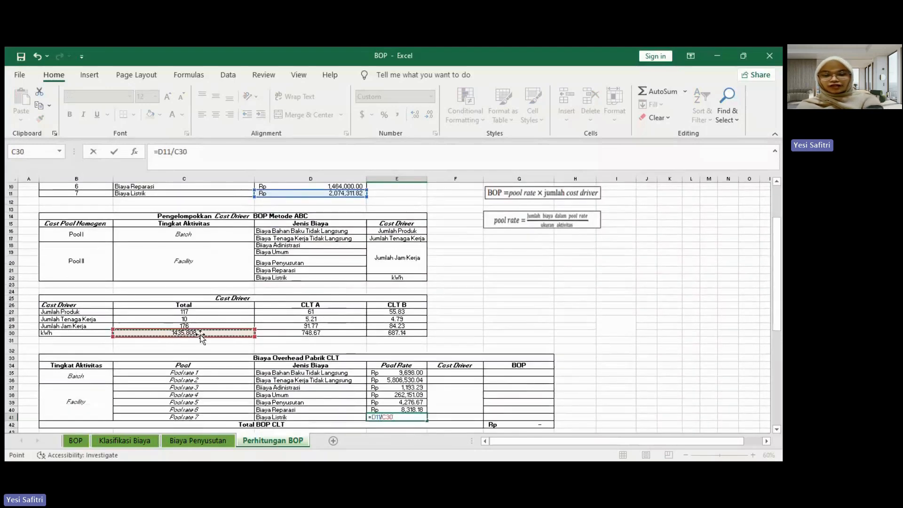
{"action": "key", "text": "Return"}
Step: Link Cost Driver cells F35 and F36 of the Biaya Overhead Pabrik CLT table to Jumlah Produk in E16 and Jumlah Tenaga Kerja in E17
{"action": "scroll", "coordinate": [312, 343], "scroll_direction": "down", "scroll_amount": 2}
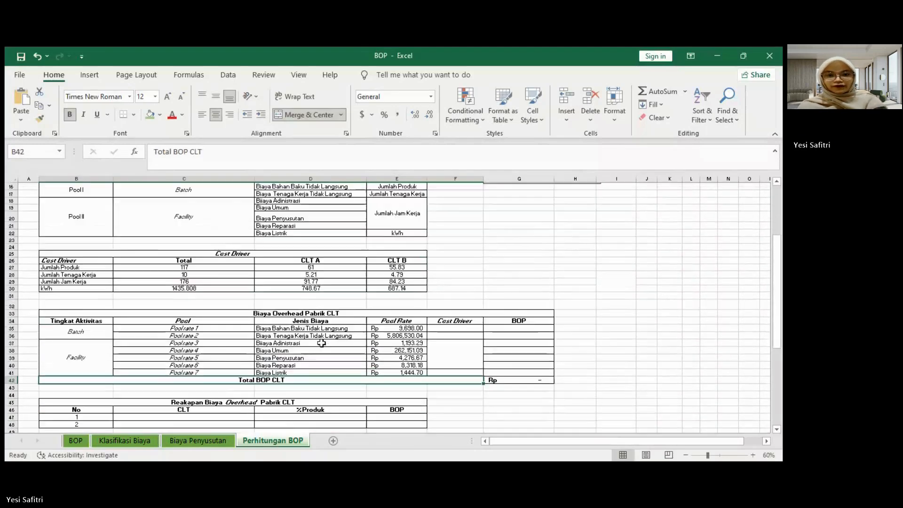
{"action": "left_click", "coordinate": [455, 329]}
{"action": "type", "text": "="}
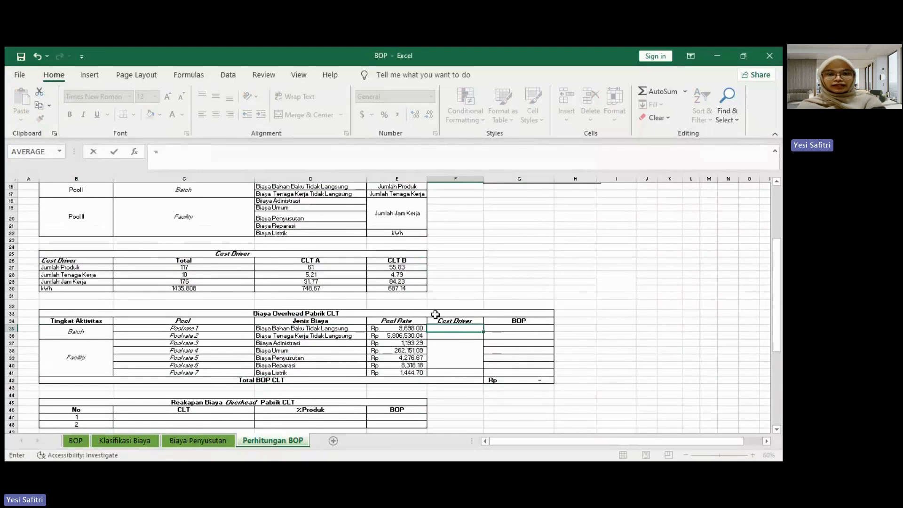
{"action": "scroll", "coordinate": [434, 314], "scroll_direction": "up", "scroll_amount": 1}
{"action": "left_click", "coordinate": [398, 208]}
{"action": "key", "text": "Return"}
{"action": "type", "text": "="}
{"action": "left_click", "coordinate": [402, 215]}
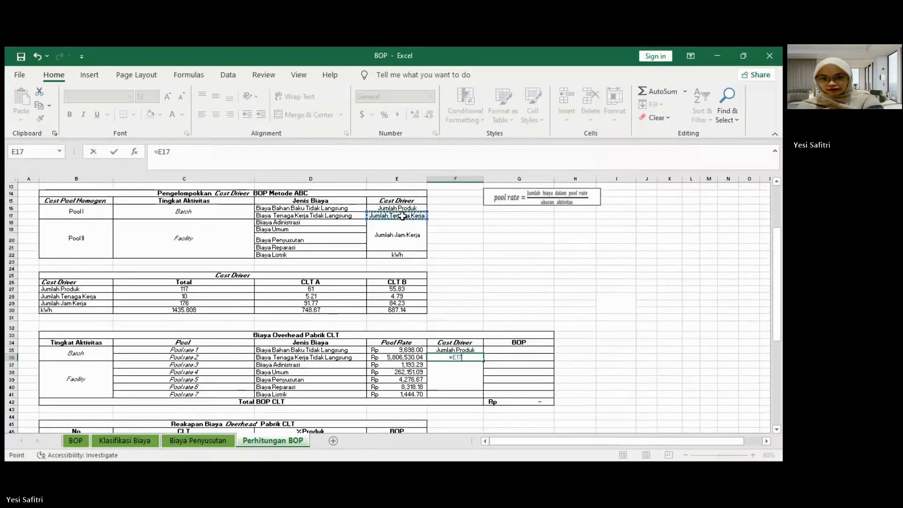
{"action": "key", "text": "Return"}
Step: Link the merged Cost Driver cell F37 to Jumlah Jam Kerja in E18 and F41 to kWh in E22
{"action": "type", "text": "="}
{"action": "left_click", "coordinate": [393, 240]}
{"action": "key", "text": "Return"}
{"action": "type", "text": "="}
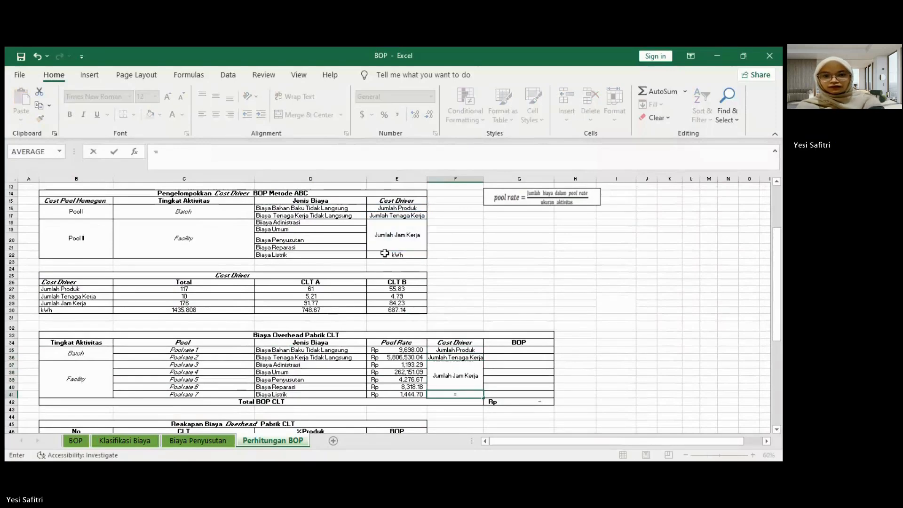
{"action": "left_click", "coordinate": [386, 254]}
{"action": "key", "text": "Return"}
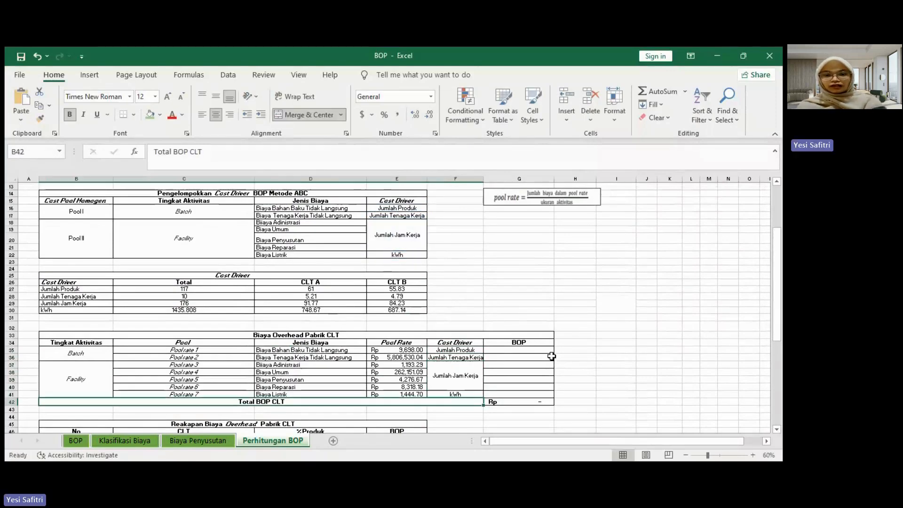
Step: Calculate the BOP for Biaya Bahan Baku Tidak Langsung in G35 by multiplying its pool rate E35 by total Jumlah Produk in C27
{"action": "left_click", "coordinate": [508, 348]}
{"action": "scroll", "coordinate": [508, 348], "scroll_direction": "up", "scroll_amount": 2}
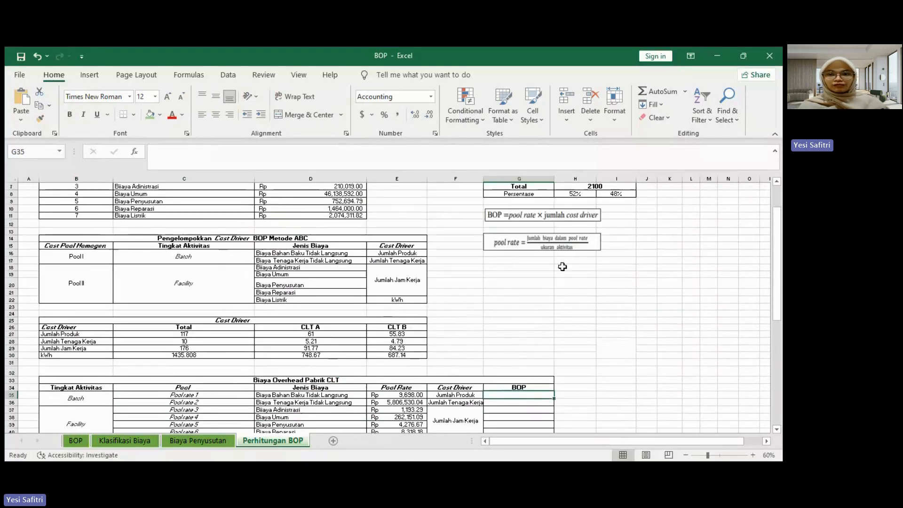
{"action": "scroll", "coordinate": [561, 298], "scroll_direction": "down", "scroll_amount": 1}
{"action": "scroll", "coordinate": [561, 297], "scroll_direction": "down", "scroll_amount": 2}
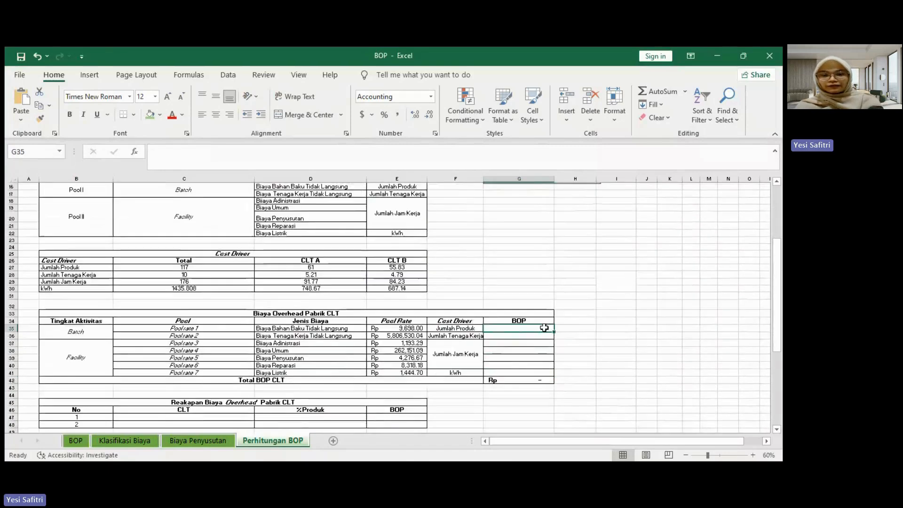
{"action": "type", "text": "="}
{"action": "left_click", "coordinate": [397, 328]}
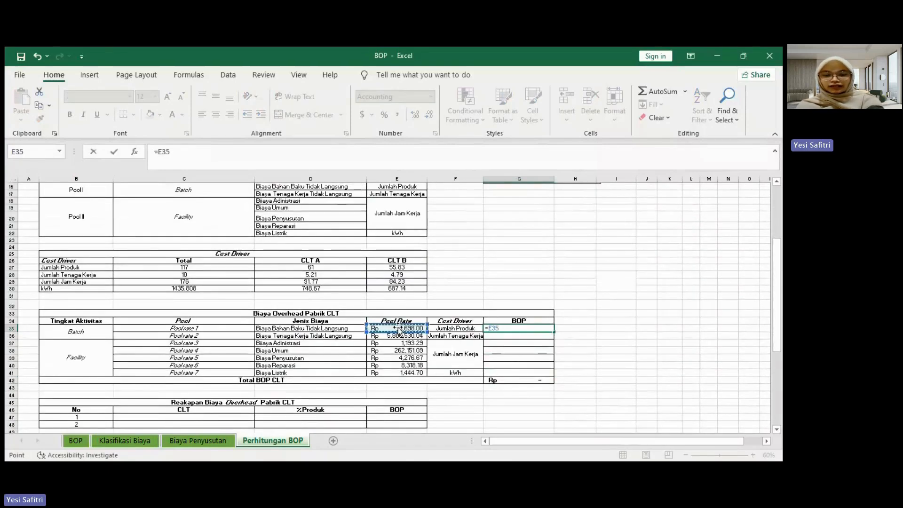
{"action": "type", "text": "*"}
{"action": "scroll", "coordinate": [397, 327], "scroll_direction": "up", "scroll_amount": 3}
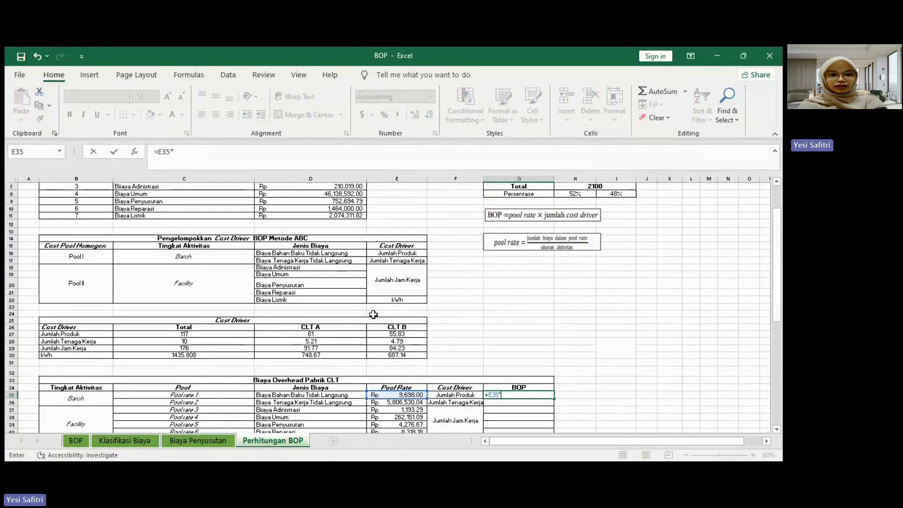
{"action": "left_click", "coordinate": [185, 334]}
{"action": "key", "text": "Return"}
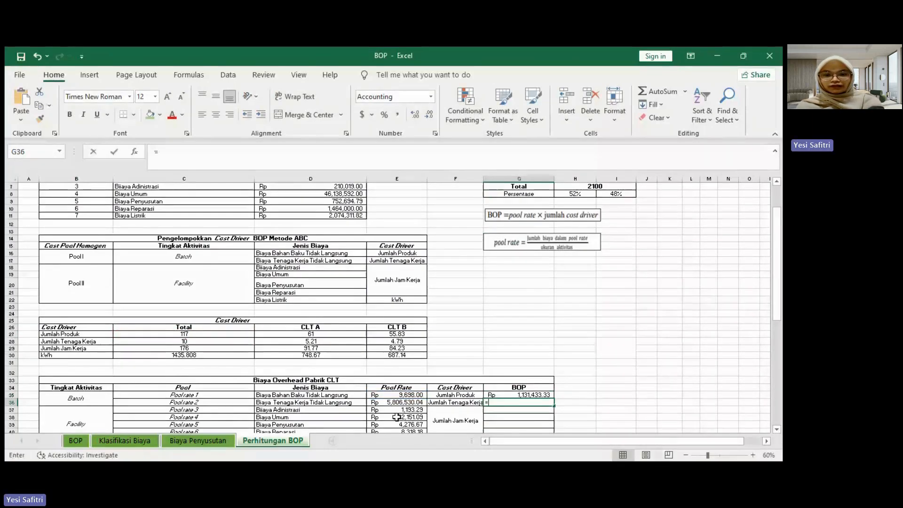
Step: Calculate the BOP for Biaya Tenaga Kerja Tidak Langsung in G36 by multiplying pool rate E36 by total Jumlah Tenaga Kerja in C28
{"action": "type", "text": "="}
{"action": "left_click", "coordinate": [388, 403]}
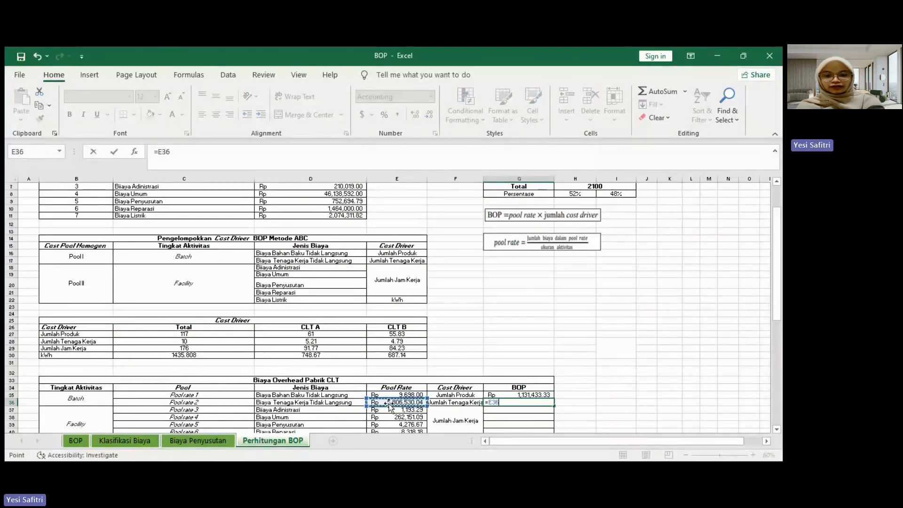
{"action": "type", "text": "*"}
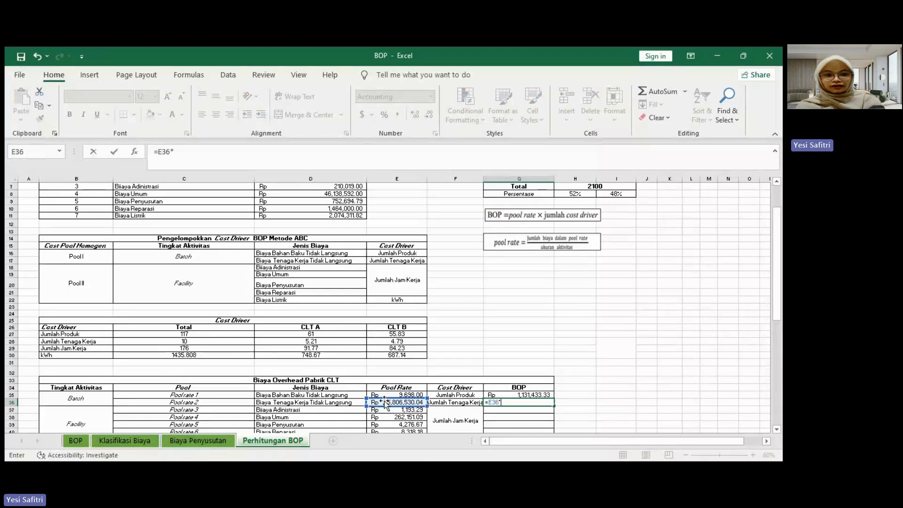
{"action": "left_click", "coordinate": [174, 342]}
{"action": "key", "text": "Return"}
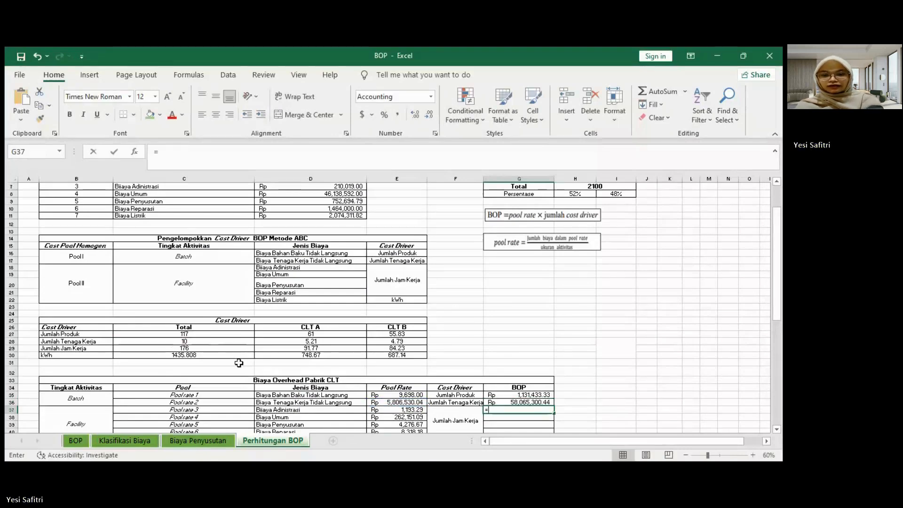
Step: Calculate the BOP for Biaya Adinistrasi in G37 with =E37*$C$29 and fill the formula down to G40
{"action": "type", "text": "="}
{"action": "left_click", "coordinate": [399, 408]}
{"action": "type", "text": "*"}
{"action": "left_click", "coordinate": [184, 348]}
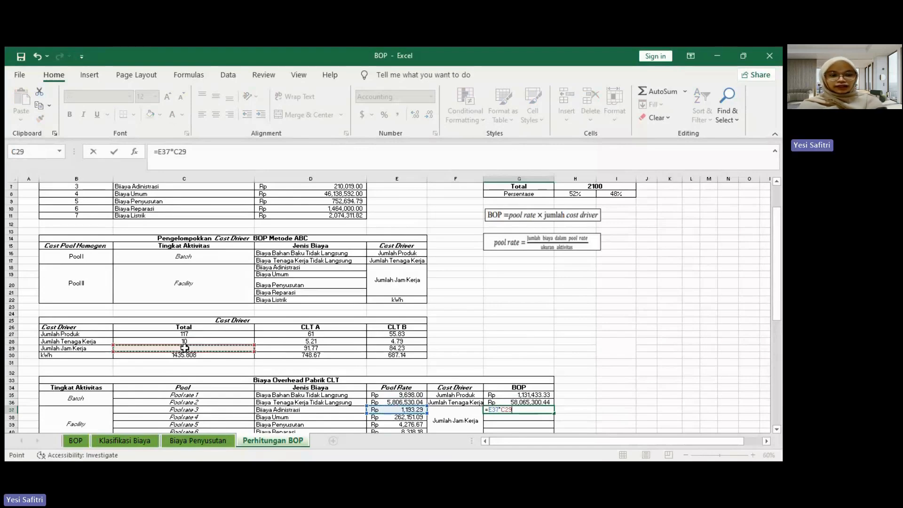
{"action": "key", "text": "Return"}
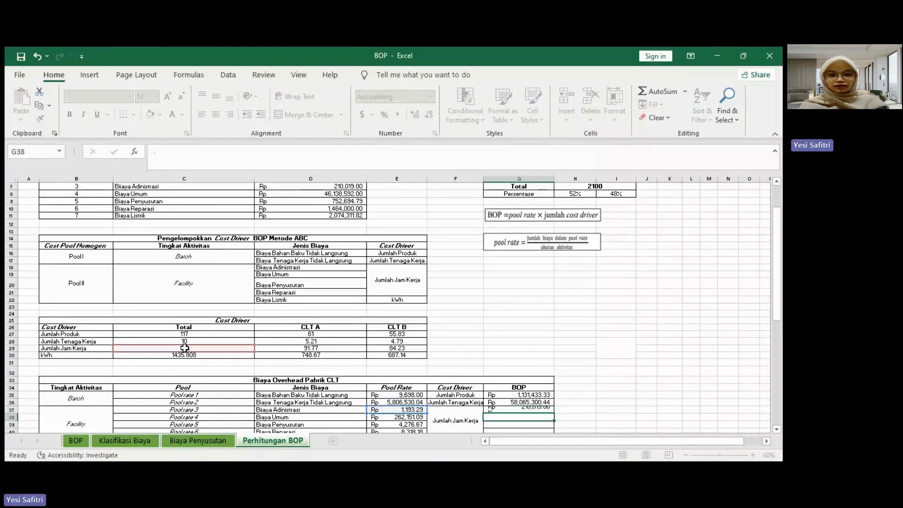
{"action": "scroll", "coordinate": [297, 402], "scroll_direction": "down", "scroll_amount": 2}
{"action": "left_click", "coordinate": [519, 365]}
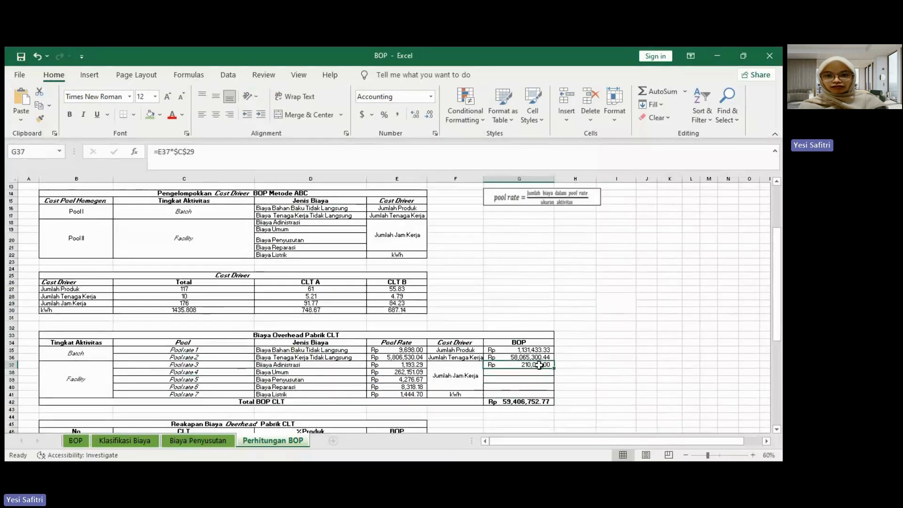
{"action": "left_click_drag", "start_coordinate": [555, 369], "coordinate": [554, 388]}
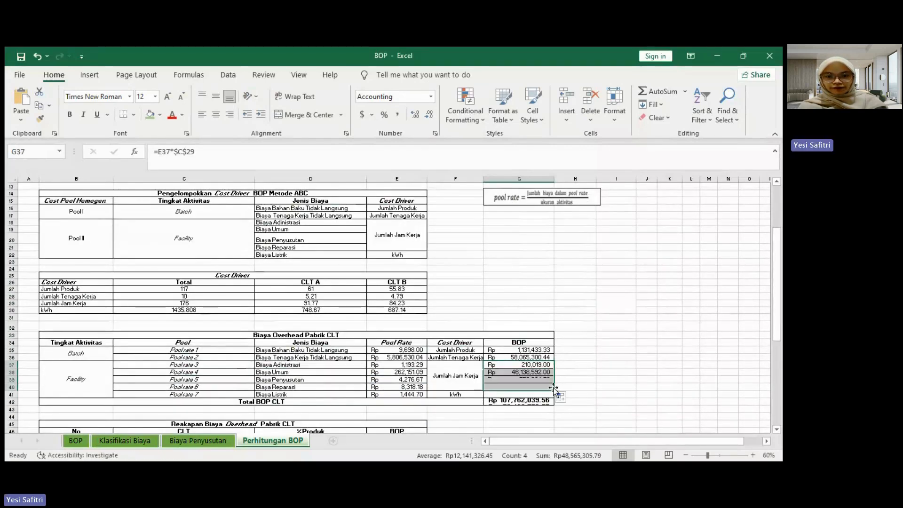
Step: Calculate the BOP for Biaya Listrik in G41 by multiplying pool rate E41 by the total kWh in C30
{"action": "left_click", "coordinate": [513, 396]}
{"action": "type", "text": "="}
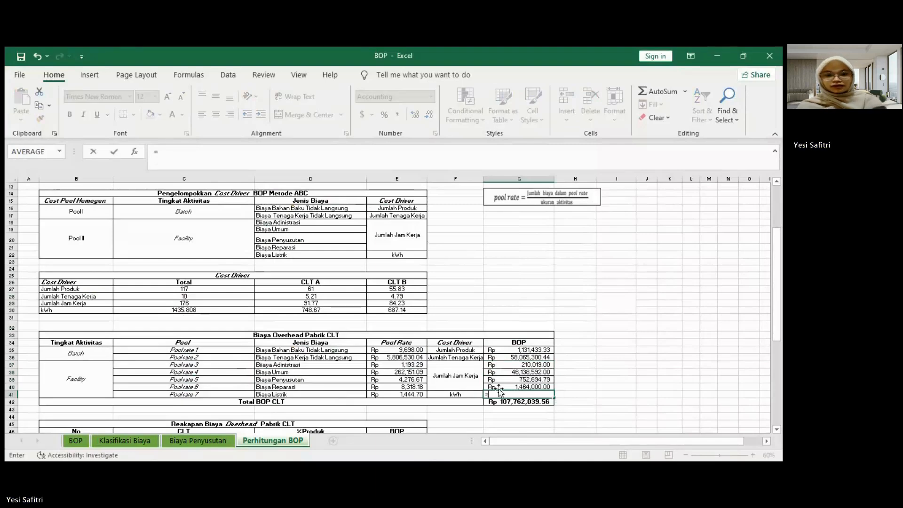
{"action": "left_click", "coordinate": [406, 395]}
{"action": "type", "text": "*"}
{"action": "left_click", "coordinate": [185, 310]}
{"action": "key", "text": "Return"}
{"action": "scroll", "coordinate": [360, 344], "scroll_direction": "down", "scroll_amount": 3}
{"action": "scroll", "coordinate": [359, 344], "scroll_direction": "down", "scroll_amount": 2}
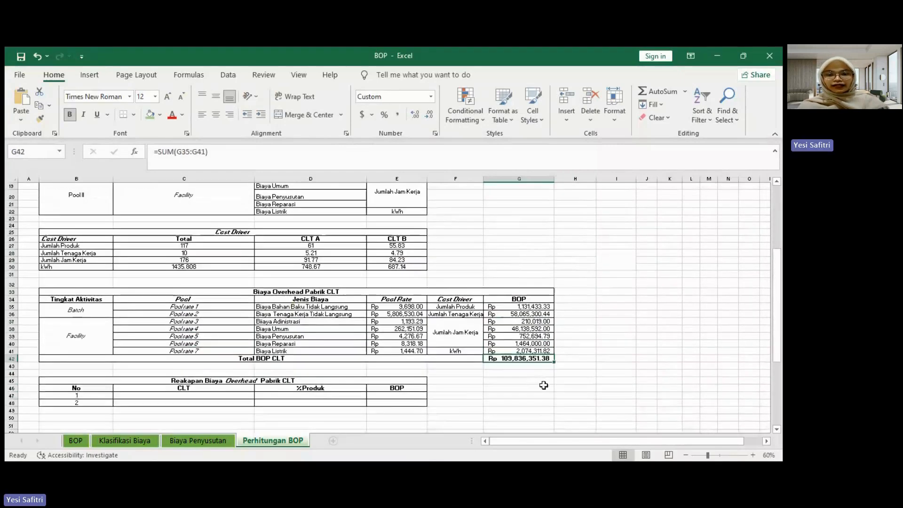
{"action": "left_click", "coordinate": [543, 388]}
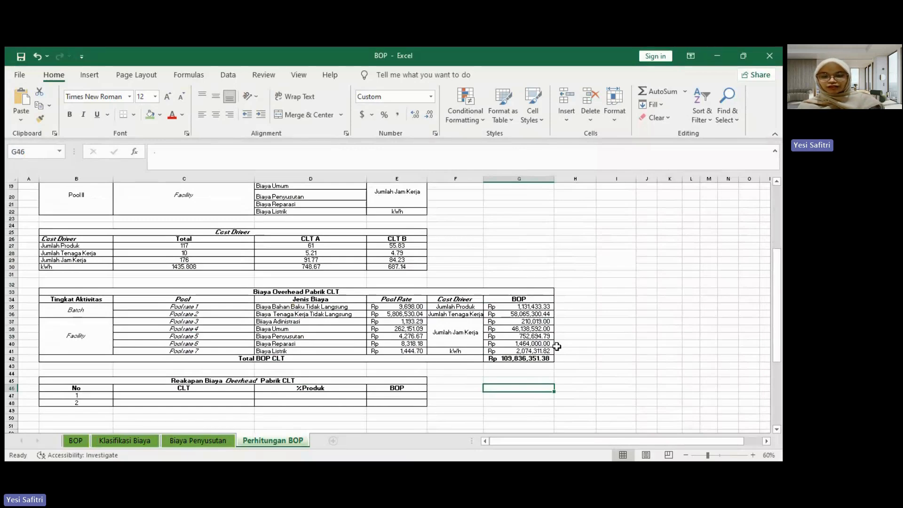
Step: Enter the product names CLT A in C47 and CLT B in C48 of the Reakapan Biaya Overhead Pabrik CLT table
{"action": "left_click", "coordinate": [193, 395]}
{"action": "scroll", "coordinate": [202, 394], "scroll_direction": "down", "scroll_amount": 2}
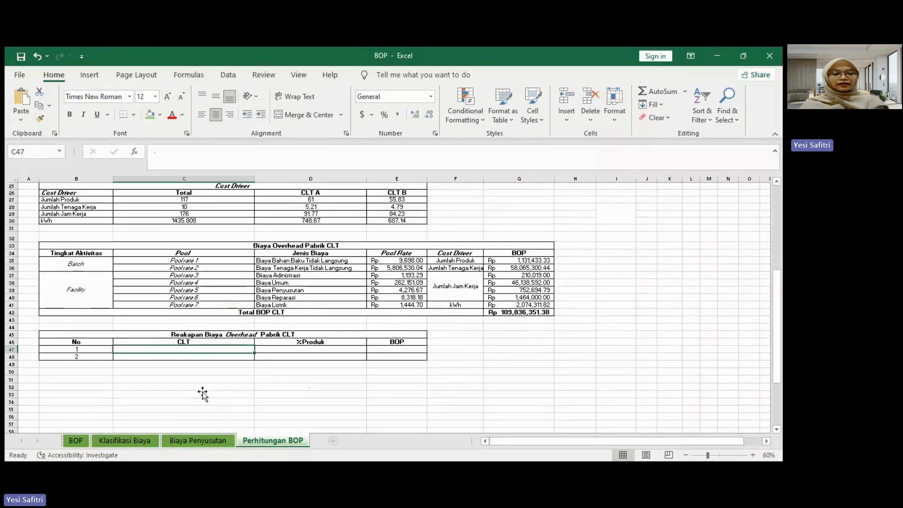
{"action": "type", "text": "CLT A"}
{"action": "key", "text": "Return"}
{"action": "type", "text": "CLT"}
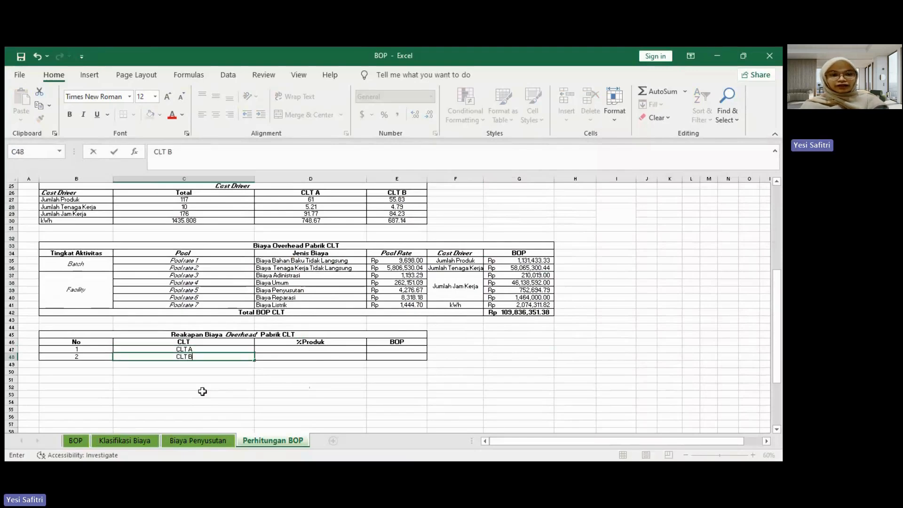
Step: Link the %Produk cell D47 for CLT A to its Persentase in H8 of the TARGET PRODUKSI table
{"action": "left_click", "coordinate": [292, 350]}
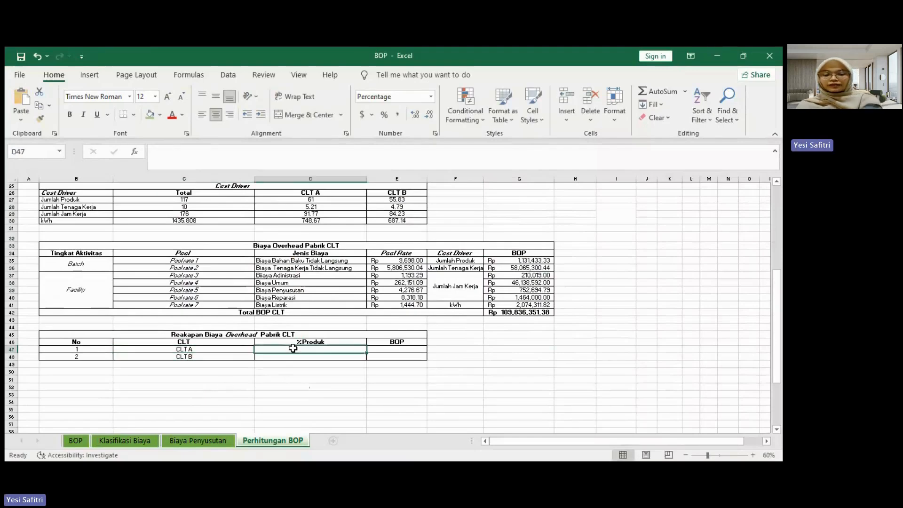
{"action": "type", "text": "="}
{"action": "scroll", "coordinate": [351, 340], "scroll_direction": "up", "scroll_amount": 8}
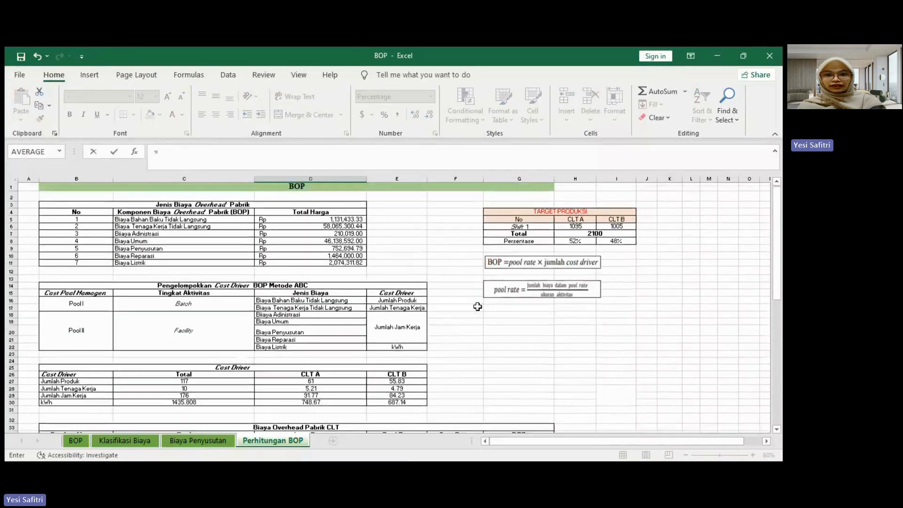
{"action": "left_click", "coordinate": [575, 241]}
{"action": "scroll", "coordinate": [485, 292], "scroll_direction": "down", "scroll_amount": 5}
{"action": "key", "text": "Return"}
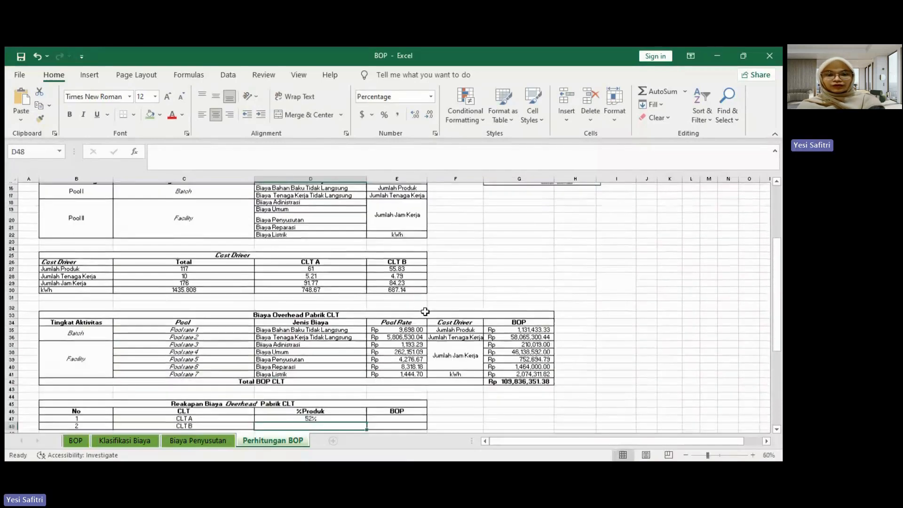
Step: Link the %Produk cell D48 for CLT B to its Persentase in I8 of the TARGET PRODUKSI table
{"action": "scroll", "coordinate": [425, 311], "scroll_direction": "down", "scroll_amount": 2}
{"action": "type", "text": "="}
{"action": "scroll", "coordinate": [519, 319], "scroll_direction": "up", "scroll_amount": 12}
{"action": "left_click", "coordinate": [616, 242]}
{"action": "scroll", "coordinate": [531, 284], "scroll_direction": "down", "scroll_amount": 5}
{"action": "key", "text": "Return"}
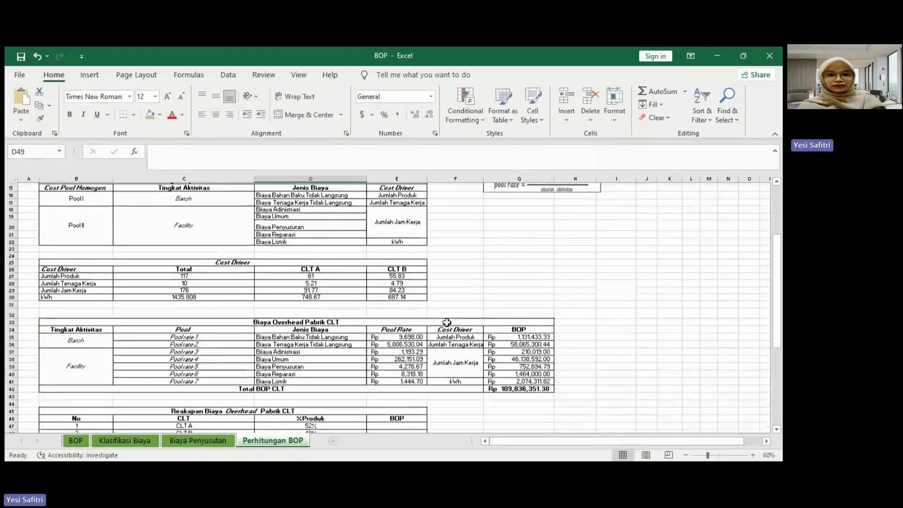
Step: Calculate the BOP for CLT A in E47 by multiplying its %Produk in D47 by Total BOP CLT in G42
{"action": "scroll", "coordinate": [447, 322], "scroll_direction": "down", "scroll_amount": 5}
{"action": "left_click", "coordinate": [390, 321]}
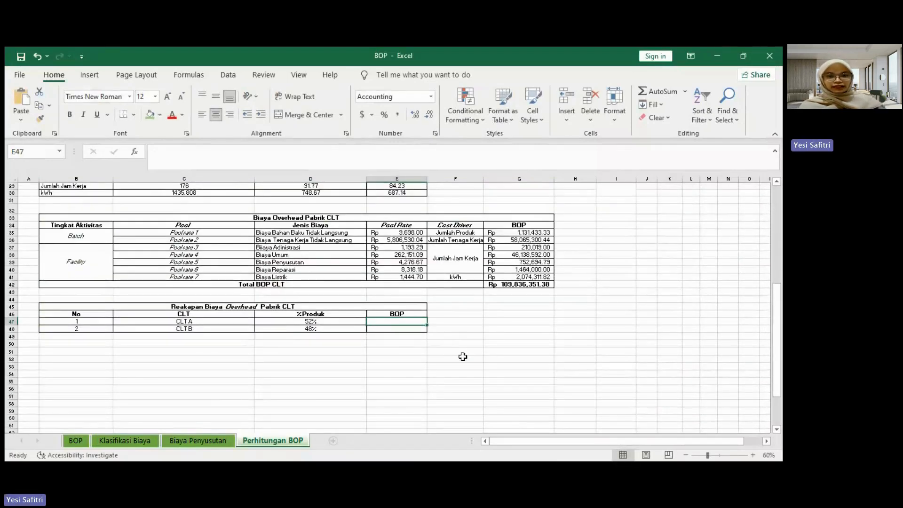
{"action": "type", "text": "="}
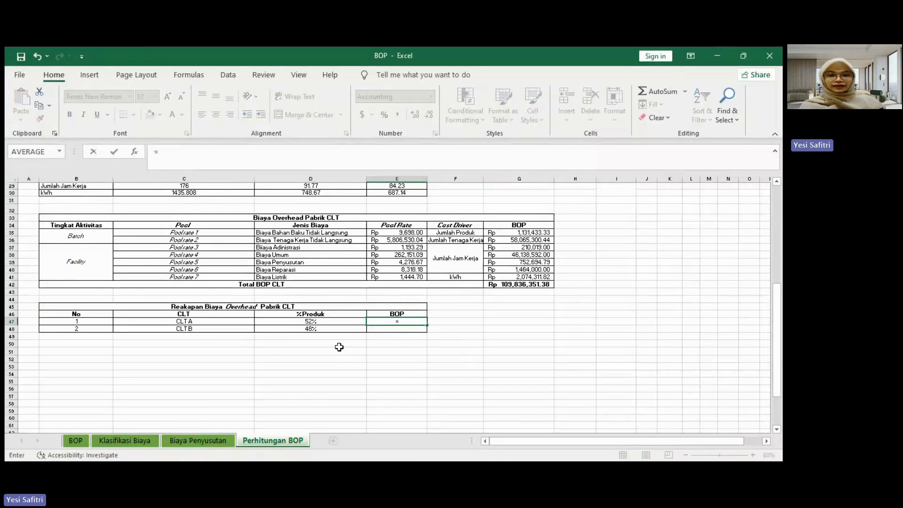
{"action": "left_click", "coordinate": [320, 322]}
{"action": "type", "text": "*"}
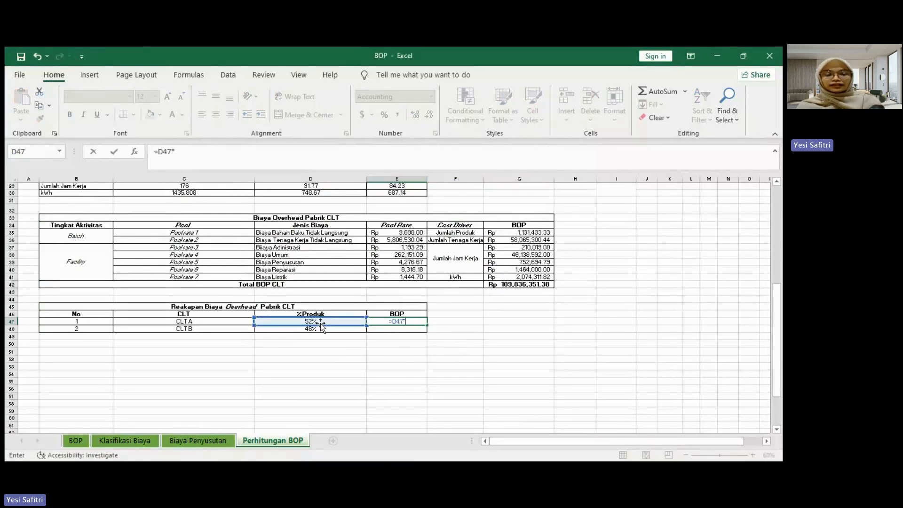
{"action": "left_click", "coordinate": [513, 284]}
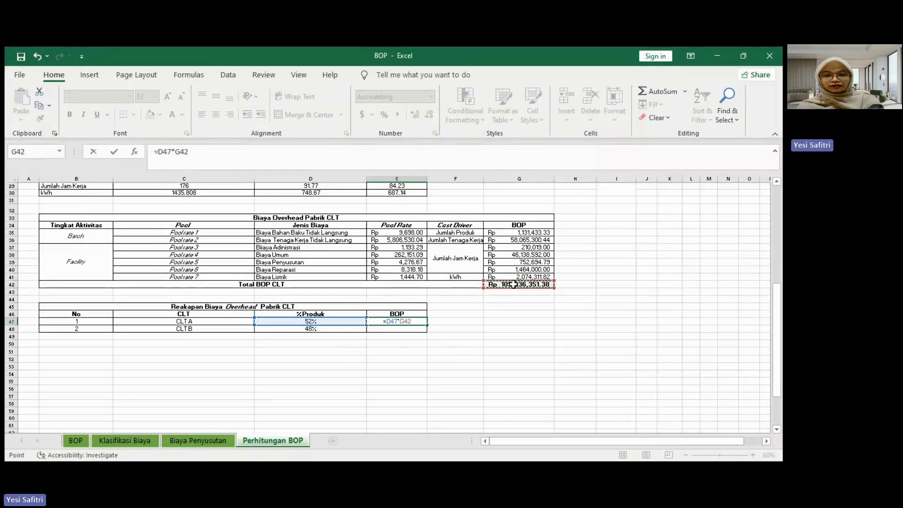
{"action": "key", "text": "Return"}
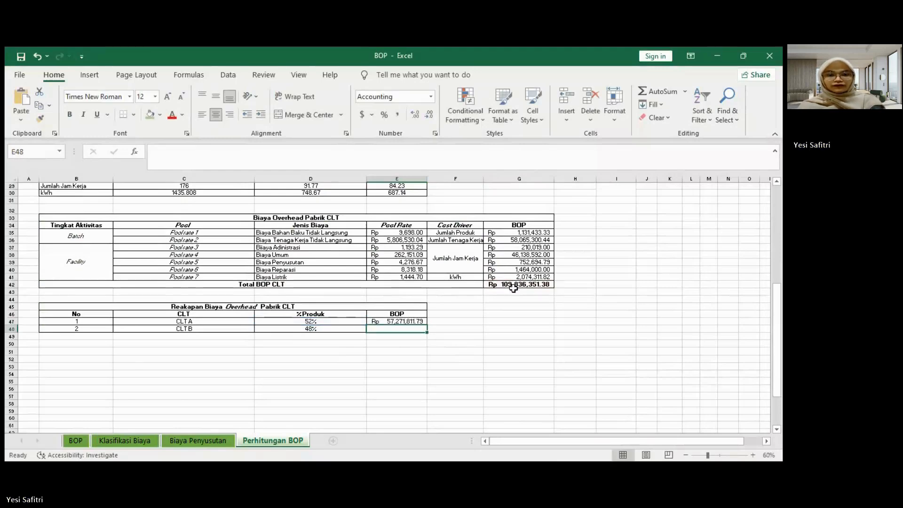
Step: Calculate the BOP for CLT B in E48 by multiplying its %Produk in D48 by Total BOP CLT in G42
{"action": "type", "text": "="}
{"action": "left_click", "coordinate": [311, 330]}
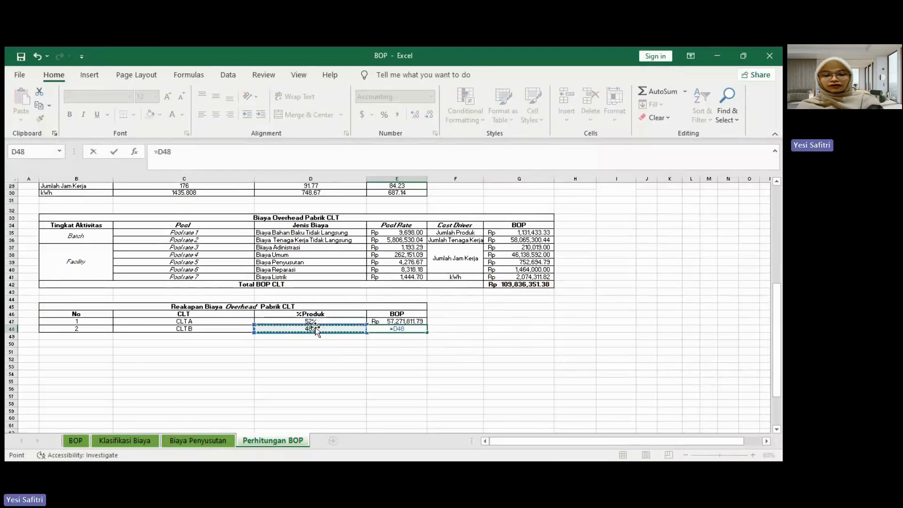
{"action": "type", "text": "*"}
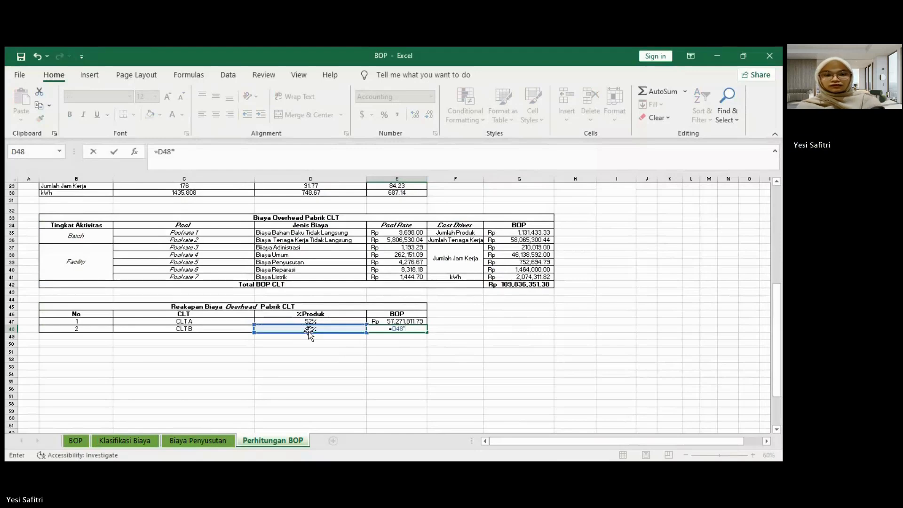
{"action": "left_click", "coordinate": [505, 284]}
{"action": "key", "text": "Return"}
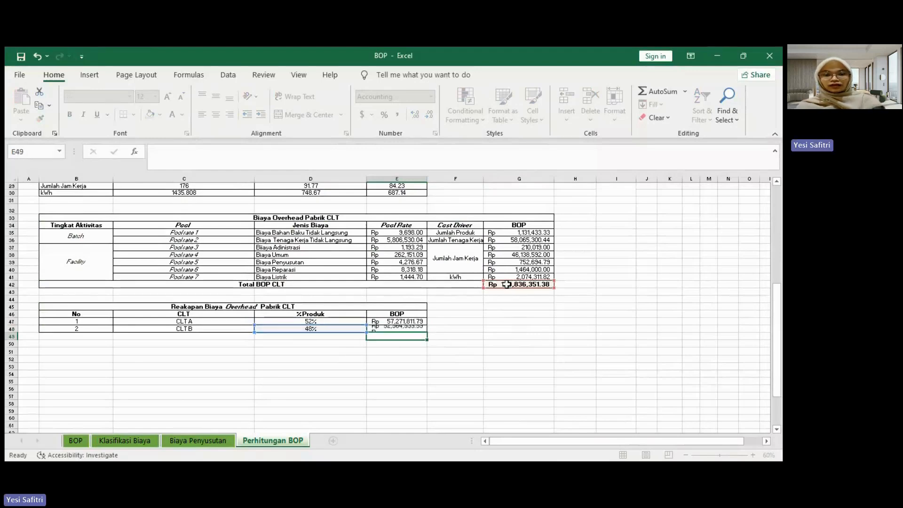
{"action": "left_click", "coordinate": [436, 353]}
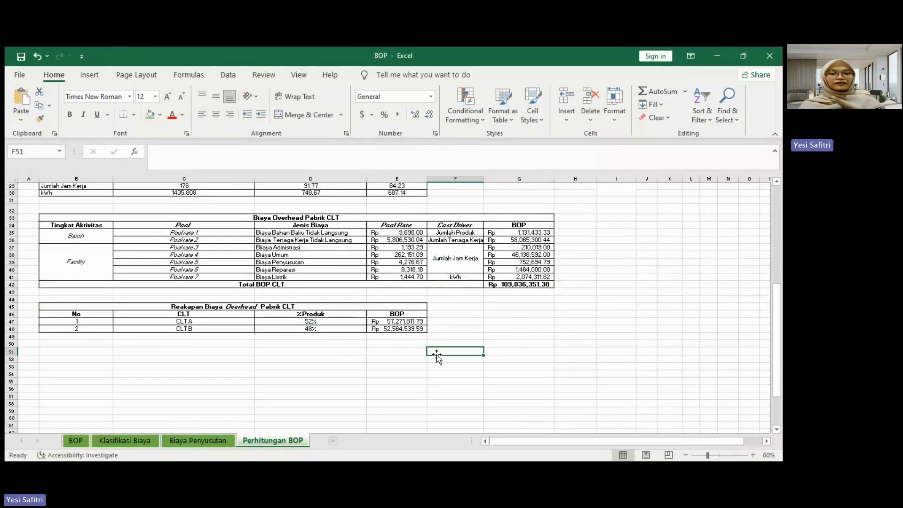
{"action": "scroll", "coordinate": [437, 355], "scroll_direction": "up", "scroll_amount": 6}
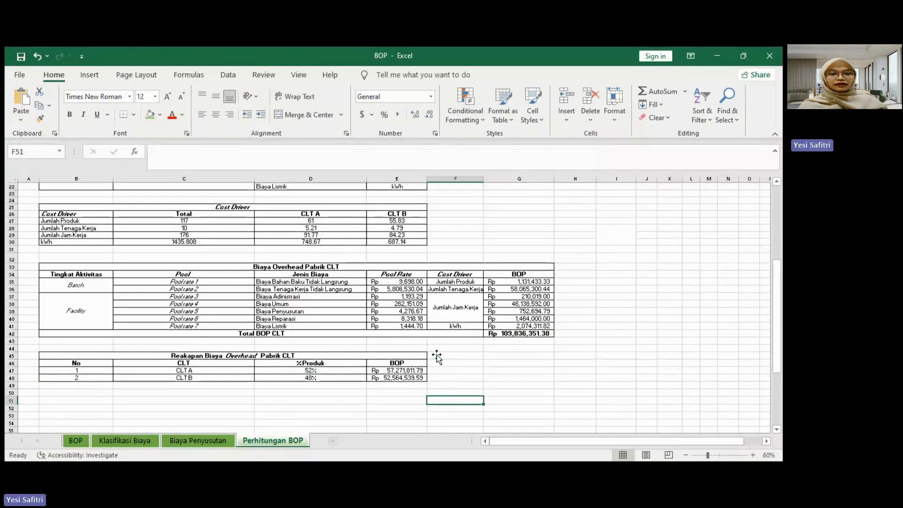
{"action": "scroll", "coordinate": [437, 355], "scroll_direction": "up", "scroll_amount": 4}
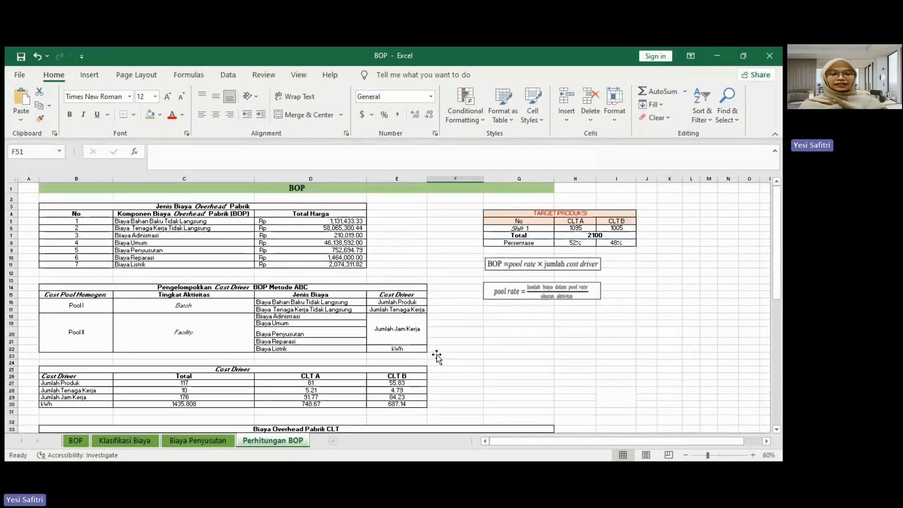